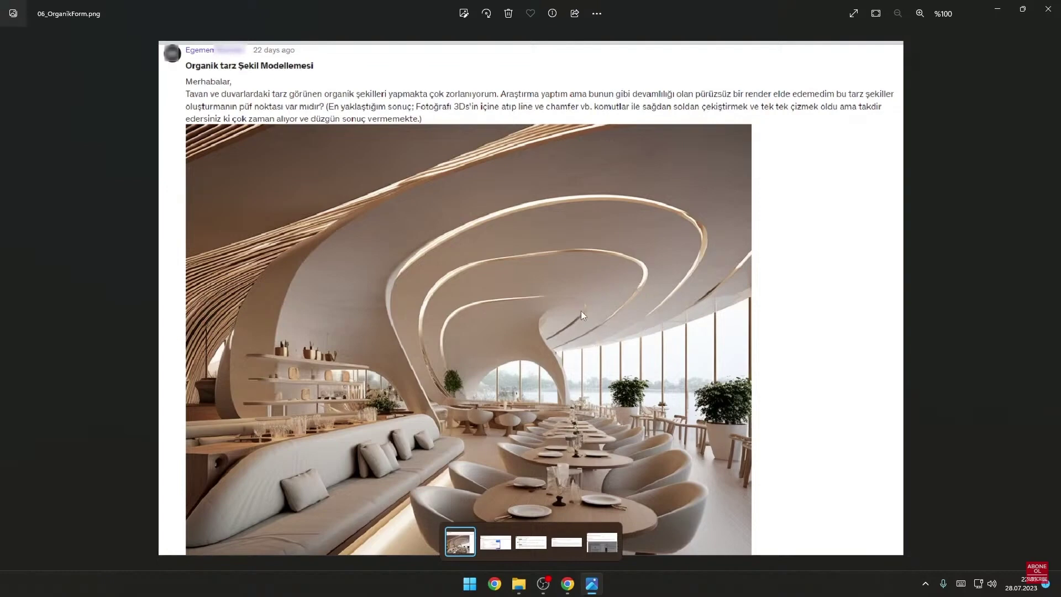
# Step: Launch 3ds Max 2024 from the Start menu and bring its untitled scene window forward
pyautogui.press('super')
pyautogui.write('3ds')
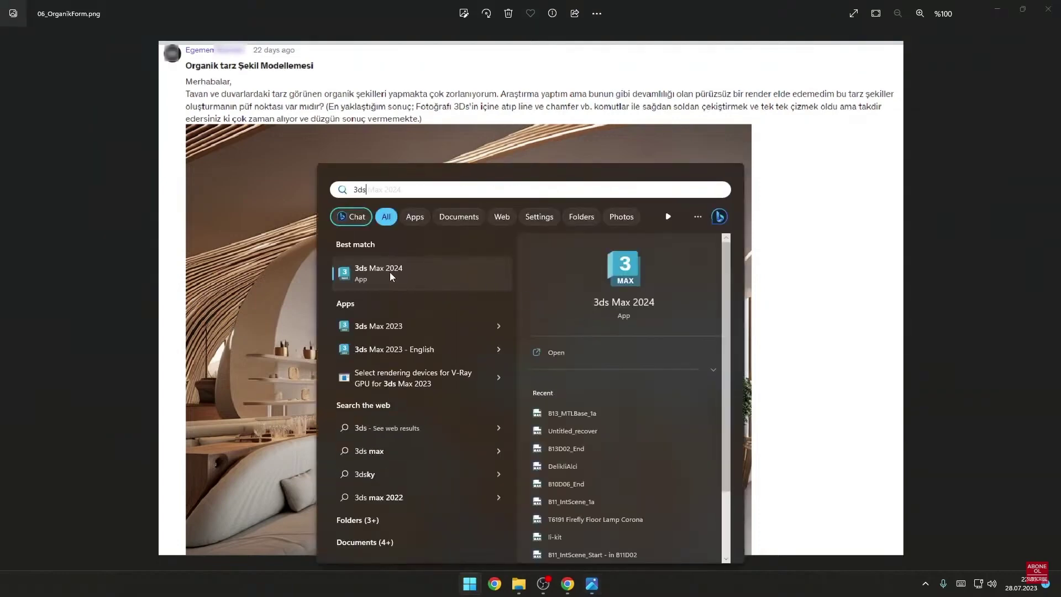
pyautogui.click(390, 272)
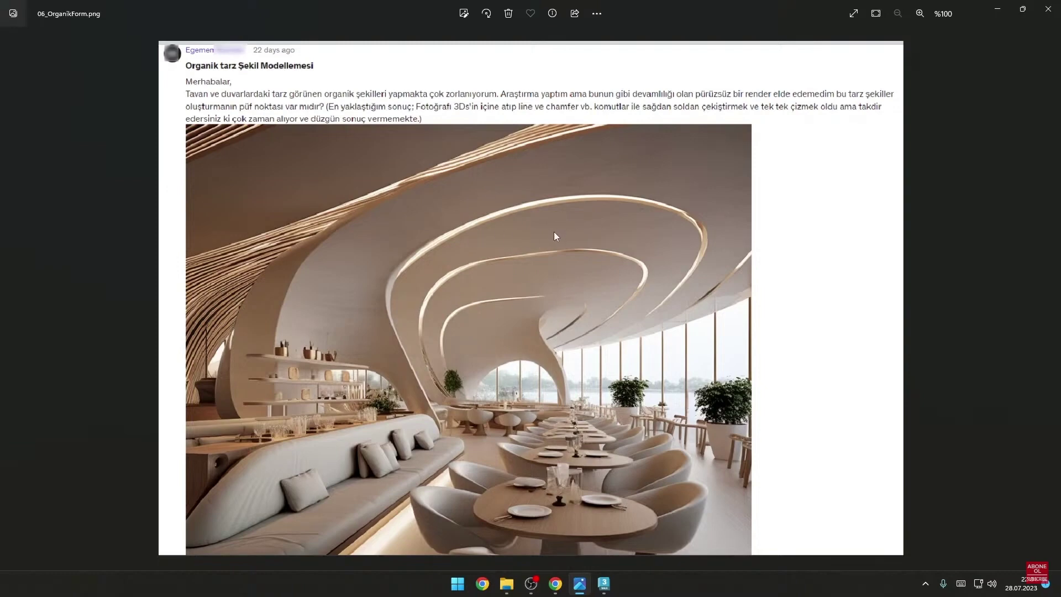
pyautogui.moveTo(604, 583)
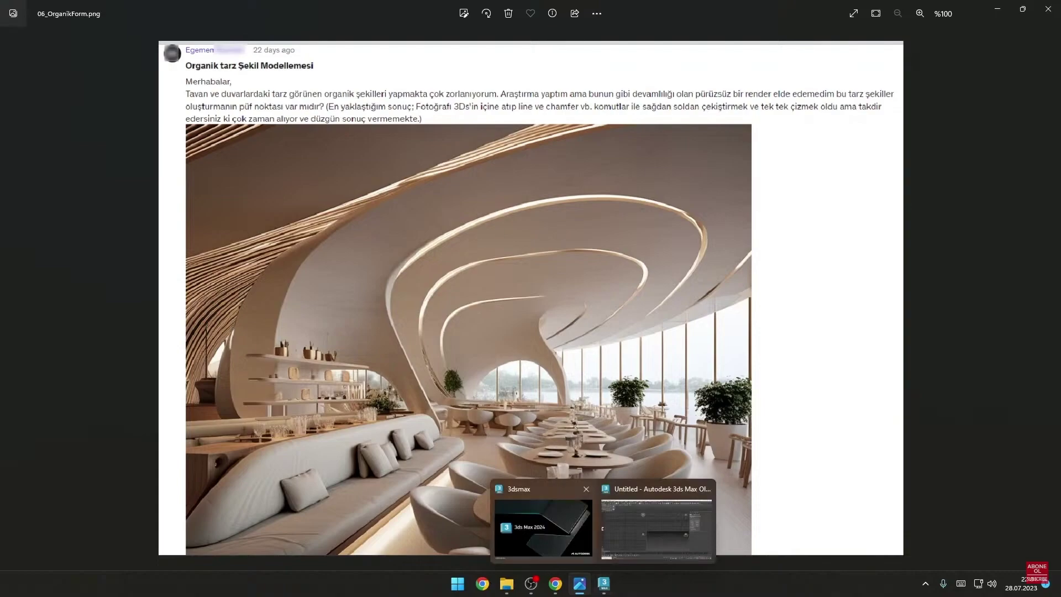
pyautogui.click(625, 536)
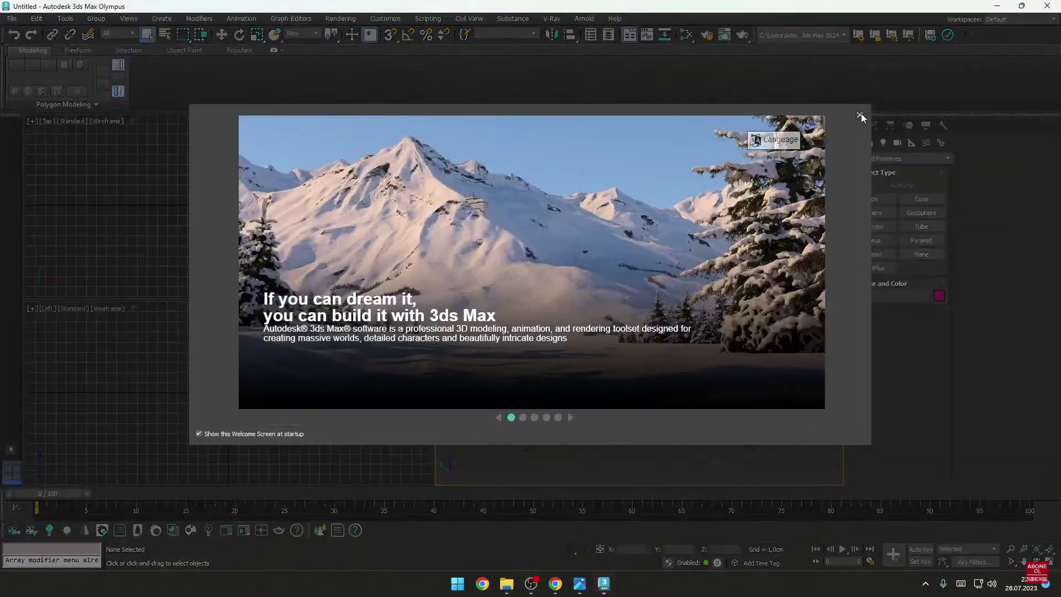
# Step: Draw a plane in Top view and lift it above the grid in a maximized Perspective view
pyautogui.click(860, 114)
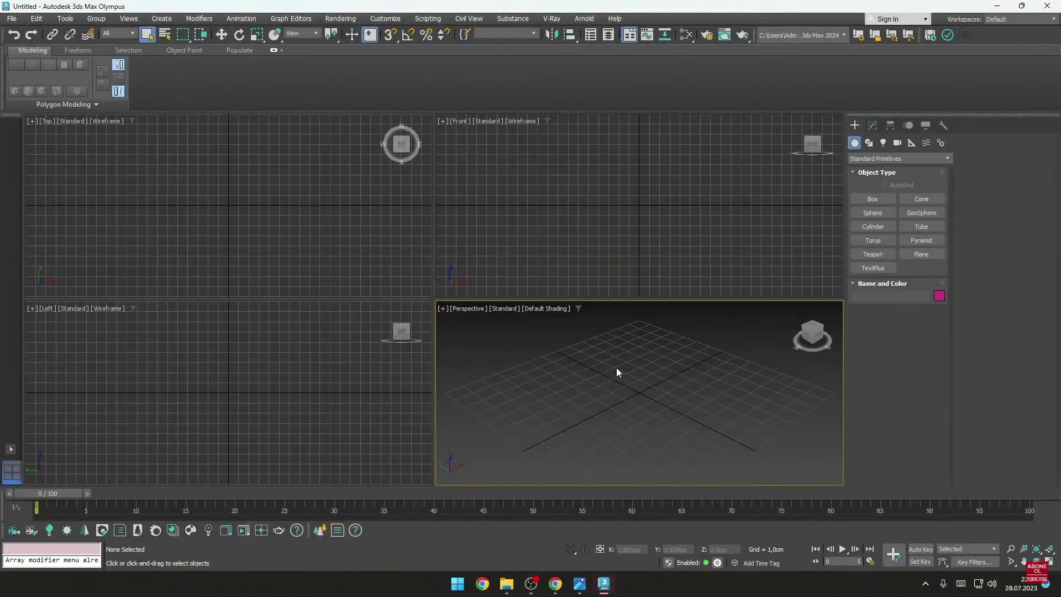
pyautogui.press('t')
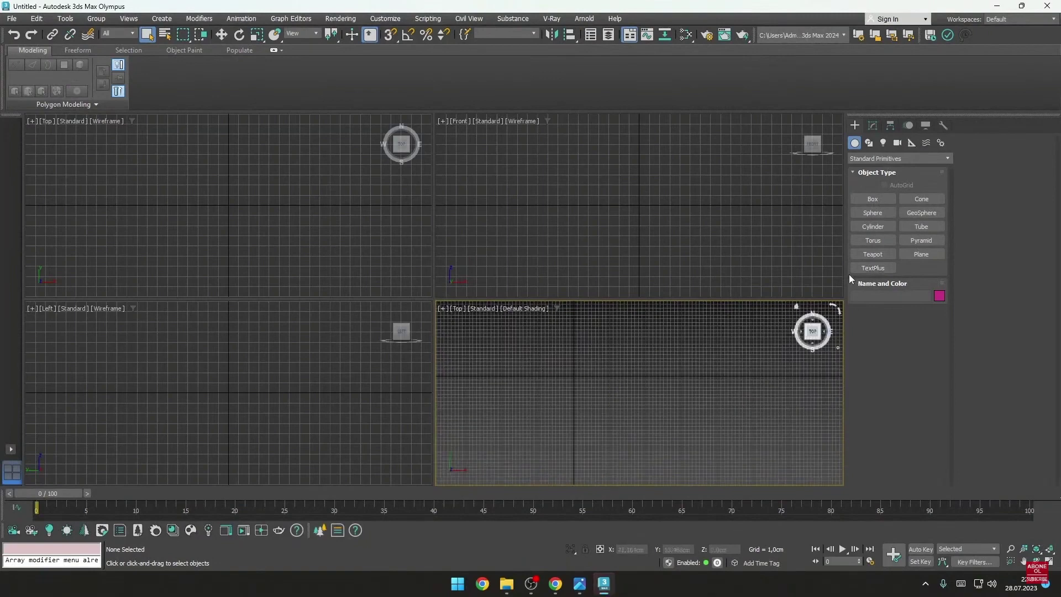
pyautogui.click(913, 254)
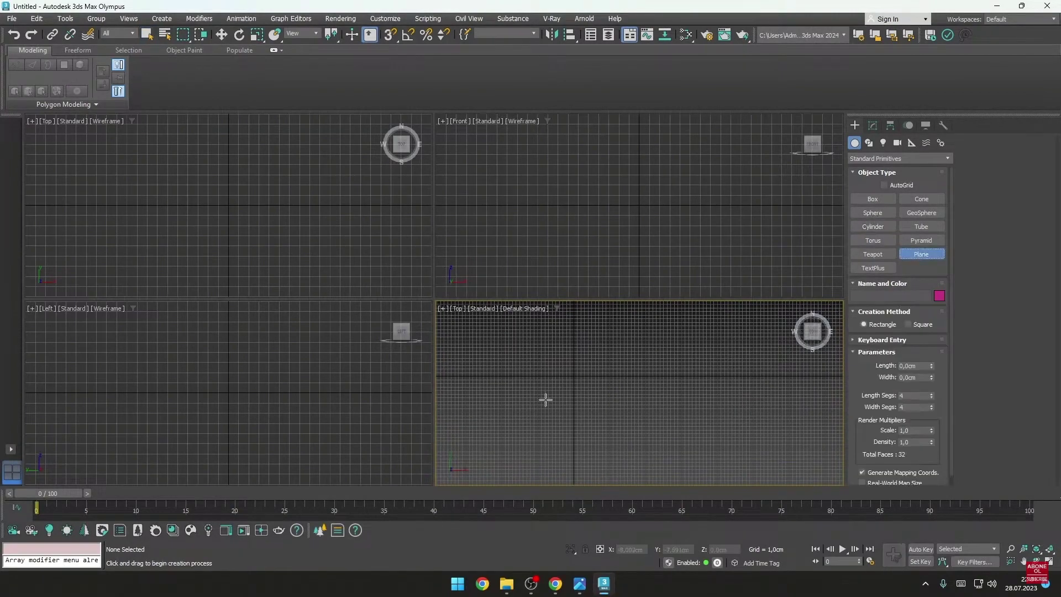
pyautogui.moveTo(571, 358)
pyautogui.mouseDown()
pyautogui.moveTo(690, 453)
pyautogui.moveTo(694, 429)
pyautogui.mouseUp()
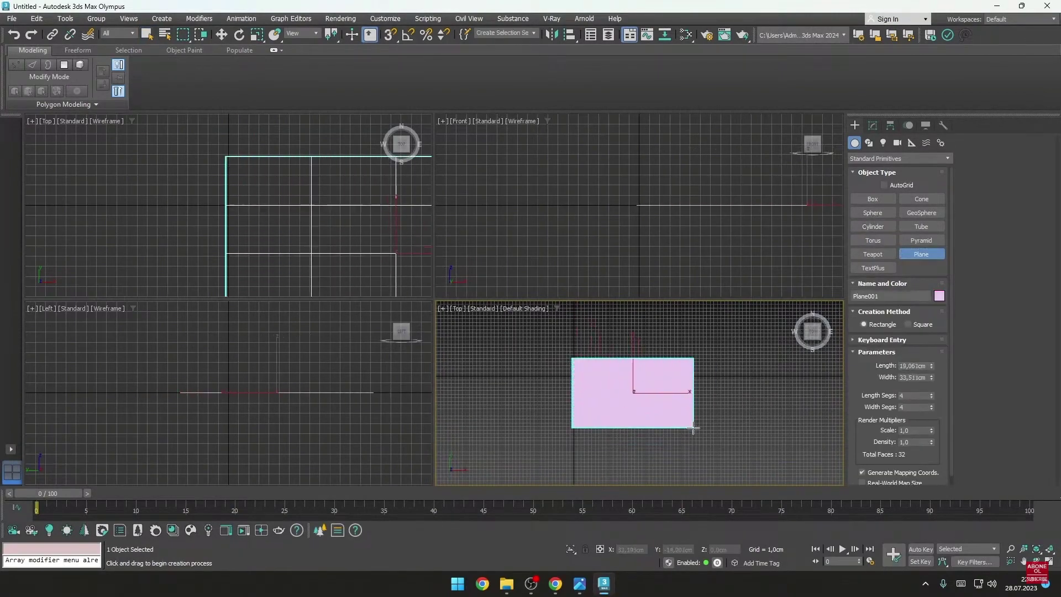
pyautogui.rightClick(686, 427)
pyautogui.press('p')
pyautogui.hotkey('alt', 'w')
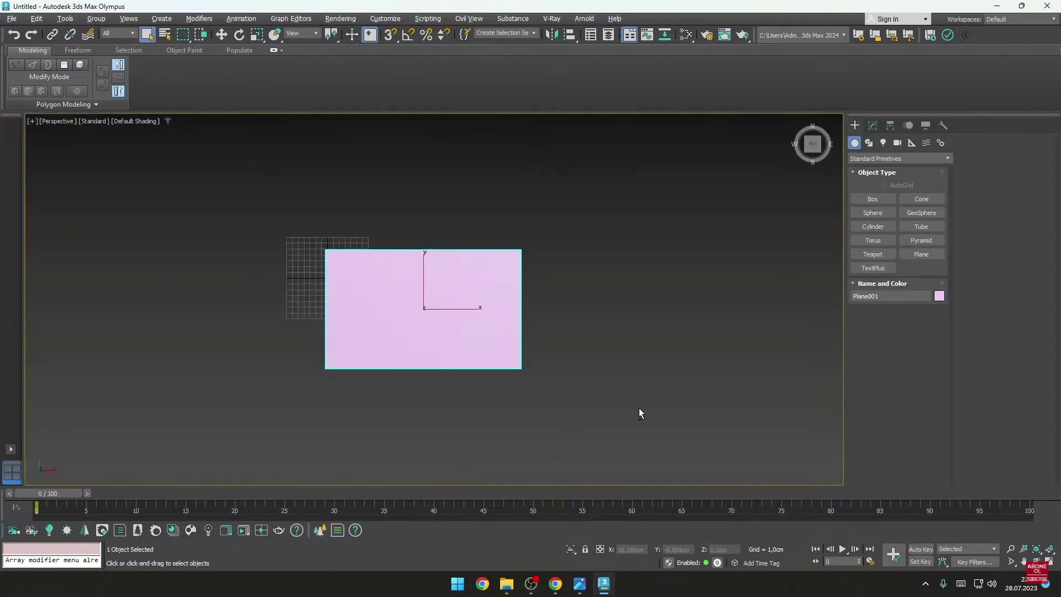
pyautogui.keyDown('alt'); pyautogui.moveTo(639, 412); pyautogui.dragTo(629, 340, button='middle'); pyautogui.keyUp('alt')
pyautogui.press('w')
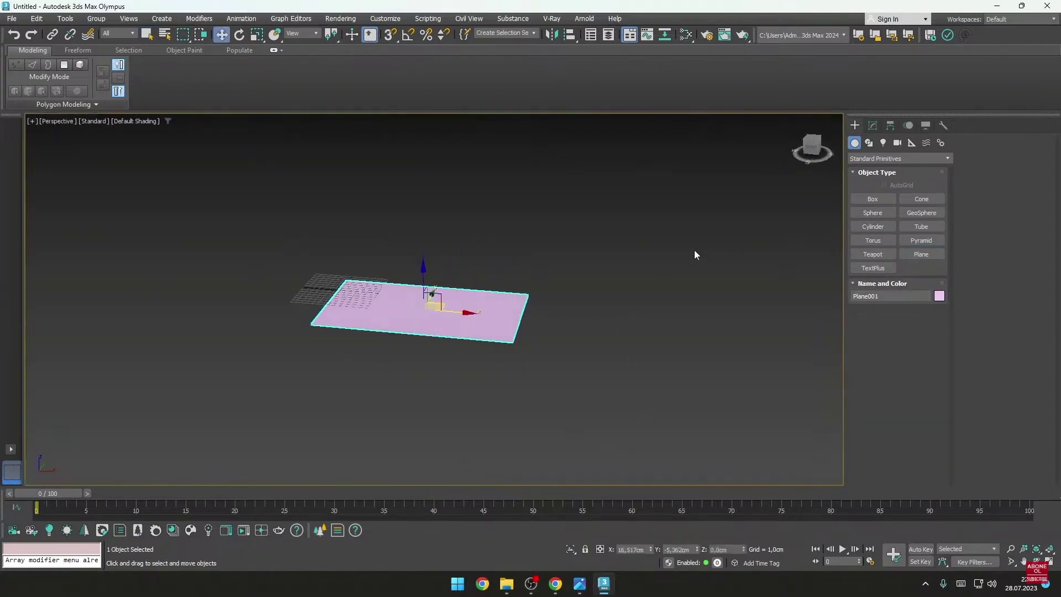
pyautogui.press('F4')
pyautogui.click(421, 277)
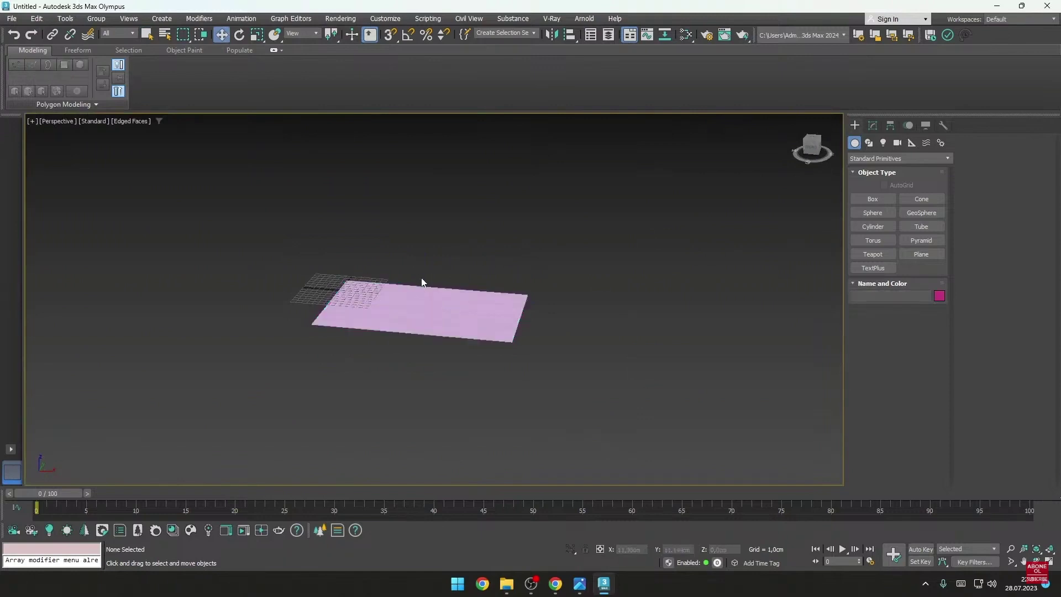
pyautogui.moveTo(424, 306); pyautogui.dragTo(427, 198)
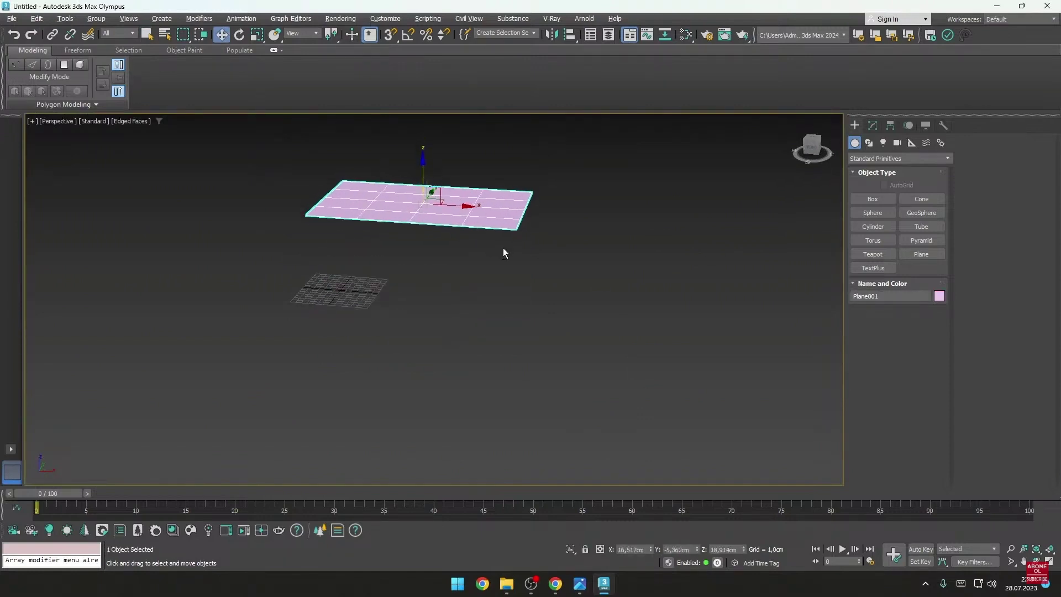
pyautogui.moveTo(503, 248)
pyautogui.mouseDown(button='middle')
pyautogui.moveTo(525, 290)
pyautogui.moveTo(711, 299)
pyautogui.mouseUp(button='middle')
# Step: Stack Edit Poly and TurboSmooth on the plane, then enter Edit Poly vertex mode
pyautogui.click(873, 126)
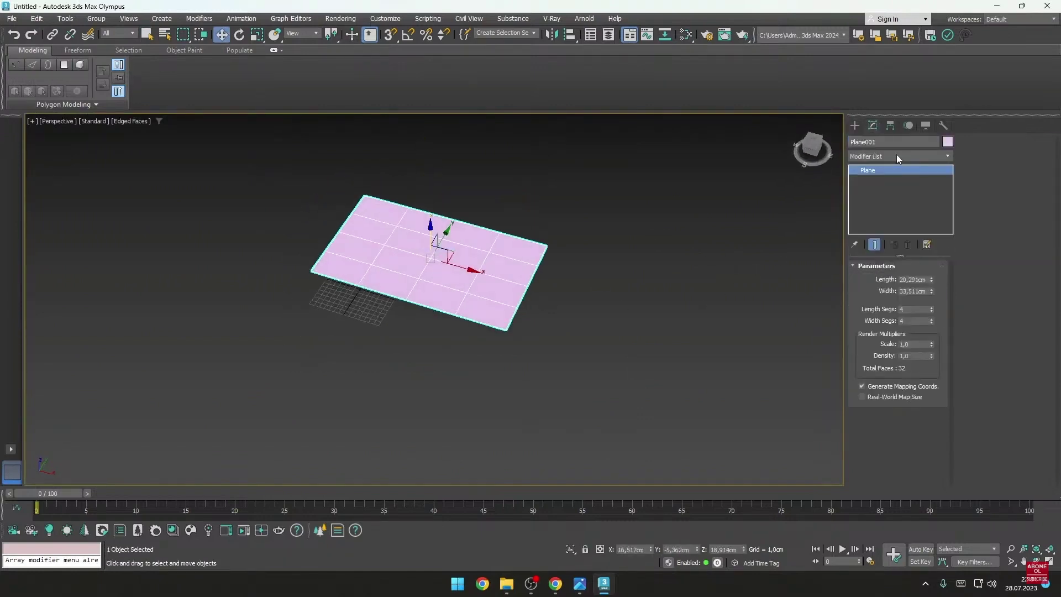
pyautogui.click(905, 156)
pyautogui.click(868, 204)
pyautogui.keyDown('alt'); pyautogui.moveTo(715, 245); pyautogui.dragTo(763, 237, button='middle'); pyautogui.keyUp('alt')
pyautogui.click(870, 157)
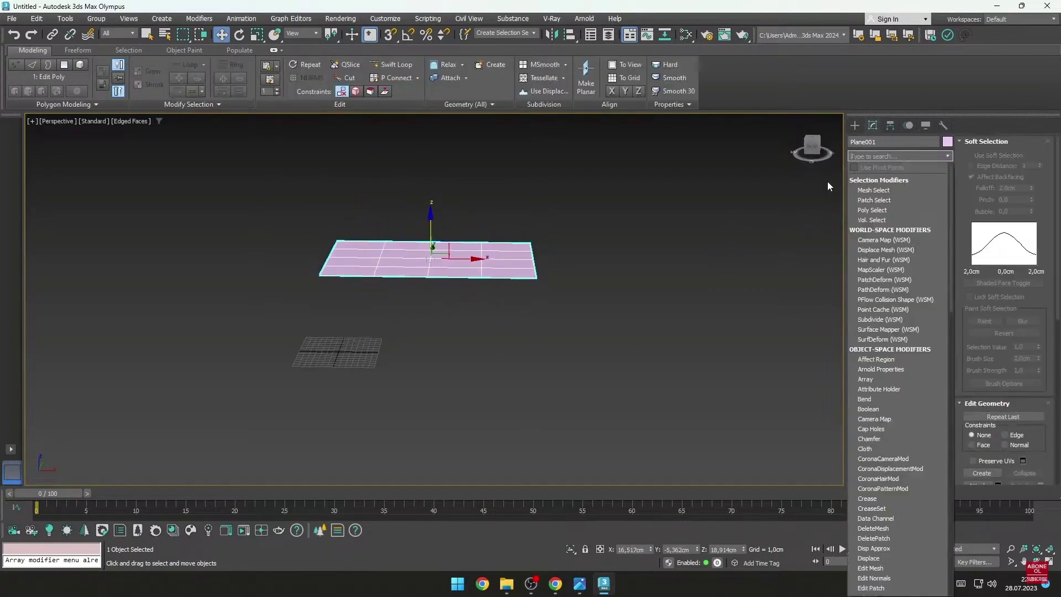
pyautogui.write('tur')
pyautogui.click(877, 180)
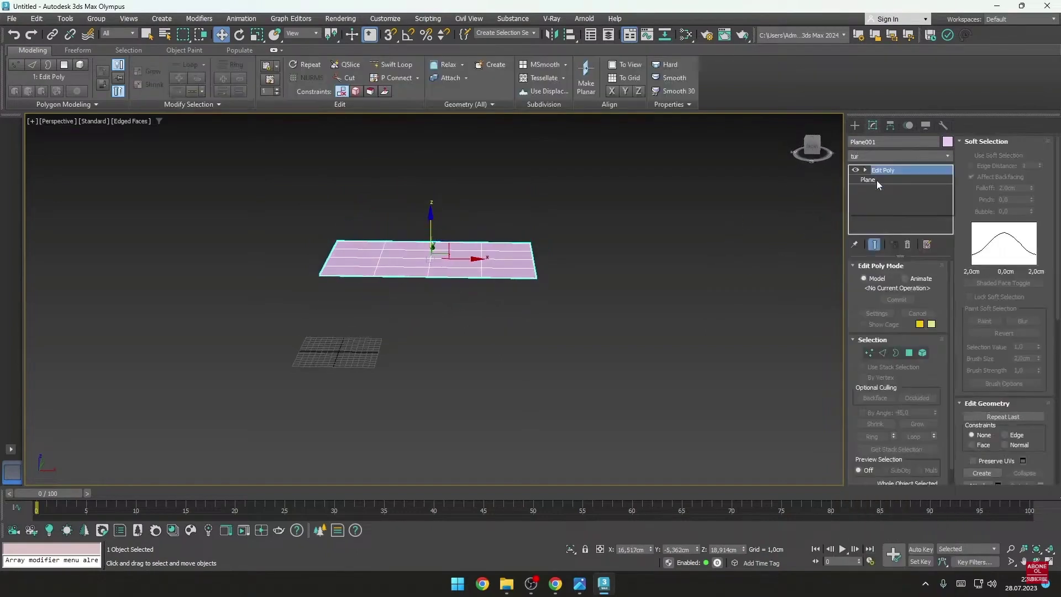
pyautogui.click(881, 180)
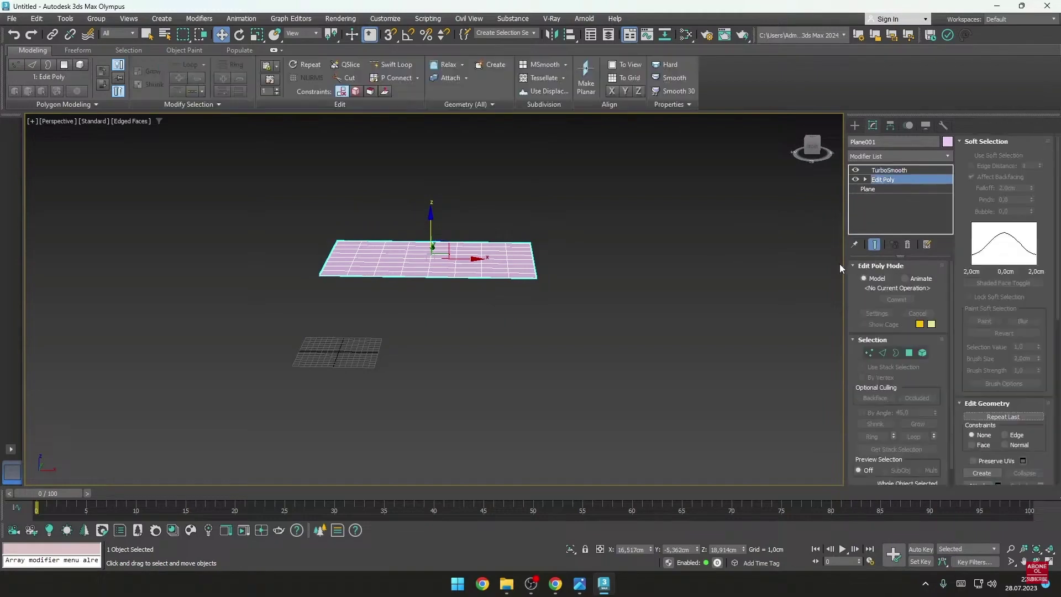
pyautogui.click(871, 354)
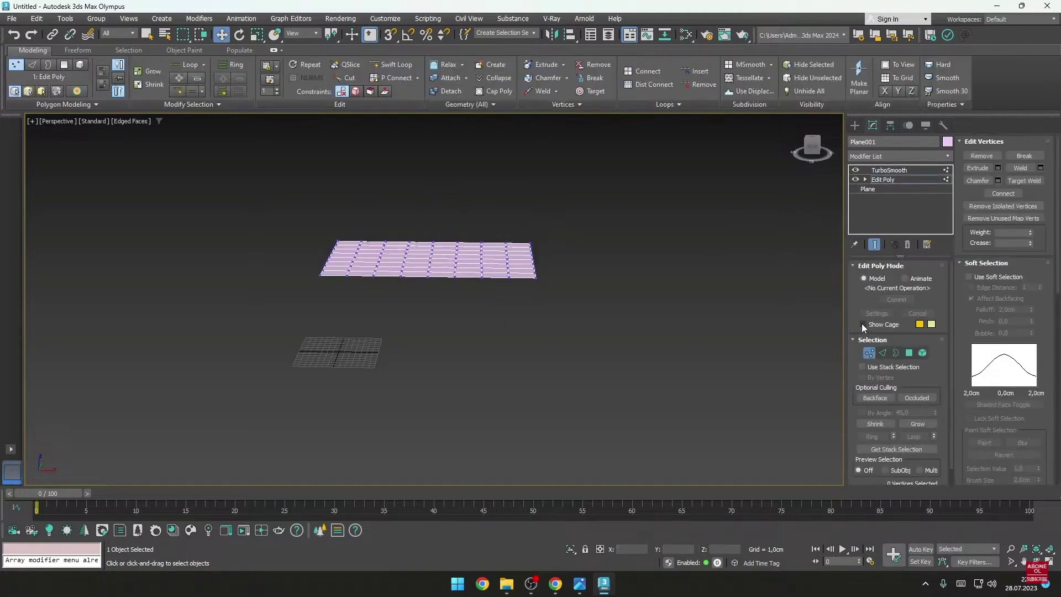
# Step: Raise the plane's right-side vertices to bend it up into a curved wall
pyautogui.keyDown('alt'); pyautogui.moveTo(676, 317); pyautogui.dragTo(679, 366, button='middle'); pyautogui.keyUp('alt')
pyautogui.moveTo(669, 224); pyautogui.dragTo(443, 378)
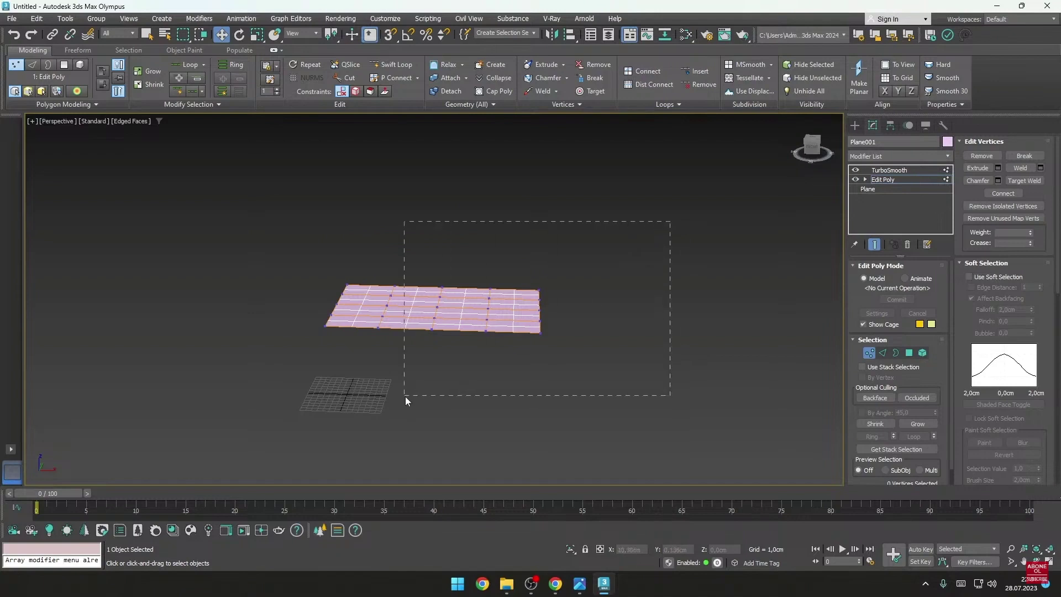
pyautogui.moveTo(488, 267); pyautogui.dragTo(488, 177)
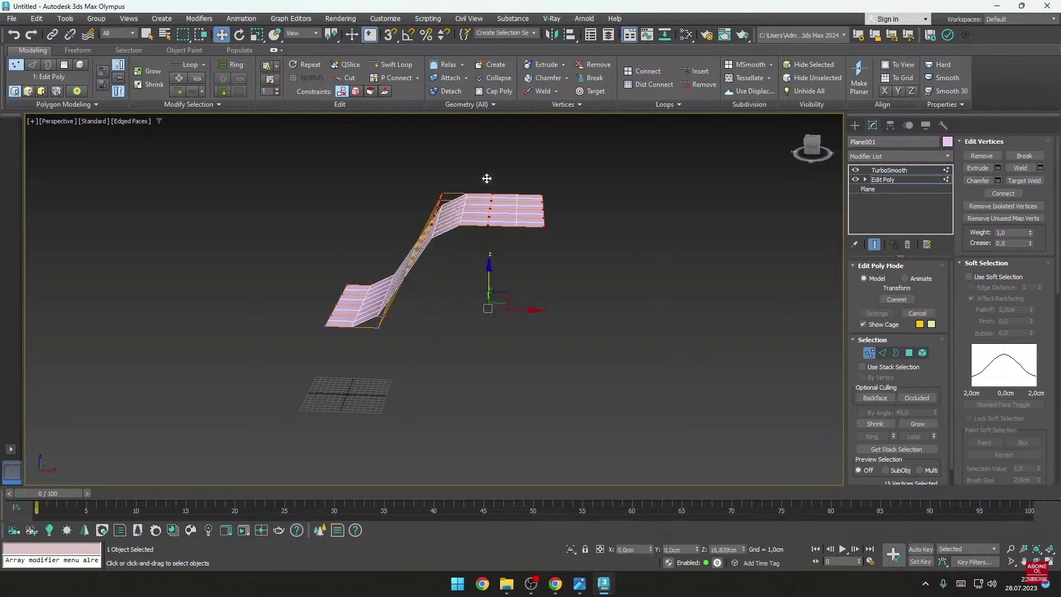
pyautogui.moveTo(488, 178)
pyautogui.keyDown('alt'); pyautogui.mouseDown(button='middle')
pyautogui.moveTo(452, 346)
pyautogui.moveTo(452, 411)
pyautogui.moveTo(576, 382)
pyautogui.mouseUp(button='middle'); pyautogui.keyUp('alt')
pyautogui.moveTo(652, 226); pyautogui.dragTo(343, 445)
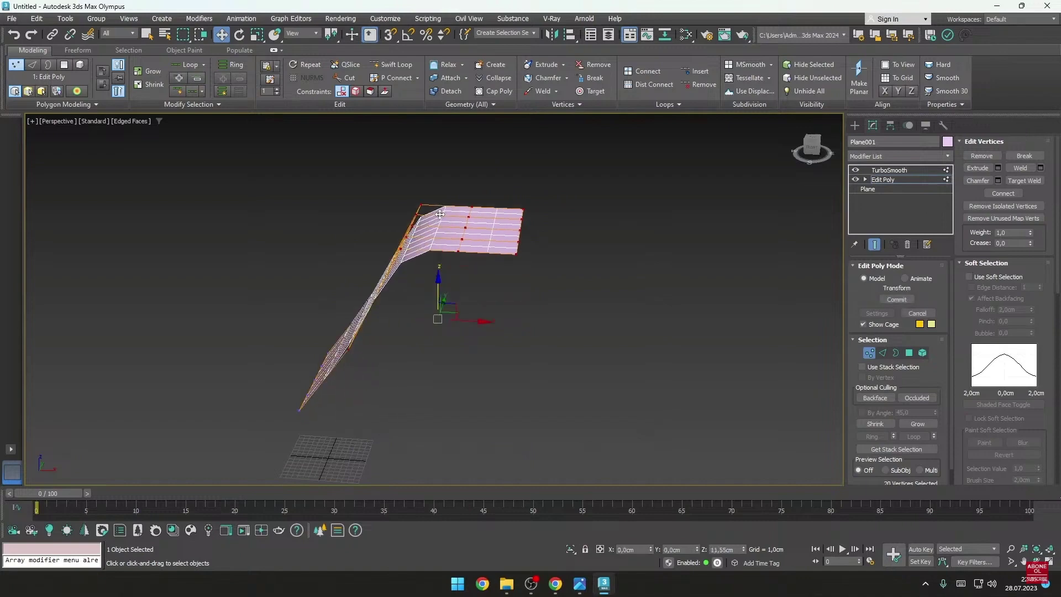
pyautogui.moveTo(438, 287)
pyautogui.mouseDown()
pyautogui.moveTo(438, 220)
pyautogui.moveTo(396, 268)
pyautogui.mouseUp()
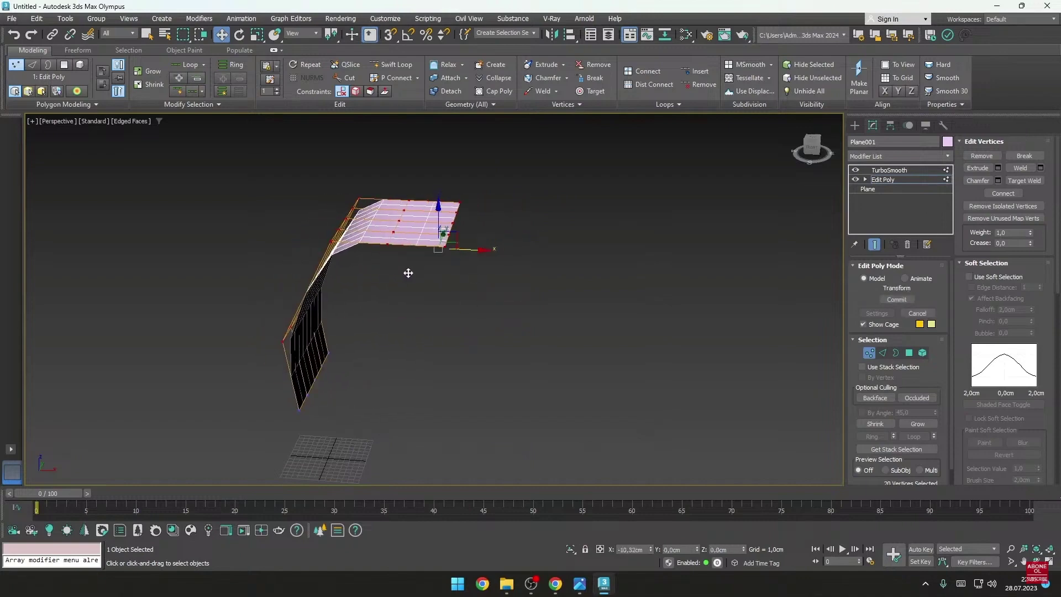
pyautogui.moveTo(408, 275)
pyautogui.keyDown('alt'); pyautogui.mouseDown(button='middle')
pyautogui.moveTo(515, 362)
pyautogui.moveTo(472, 206)
pyautogui.moveTo(519, 214)
pyautogui.moveTo(374, 220)
pyautogui.moveTo(401, 224)
pyautogui.mouseUp(button='middle'); pyautogui.keyUp('alt')
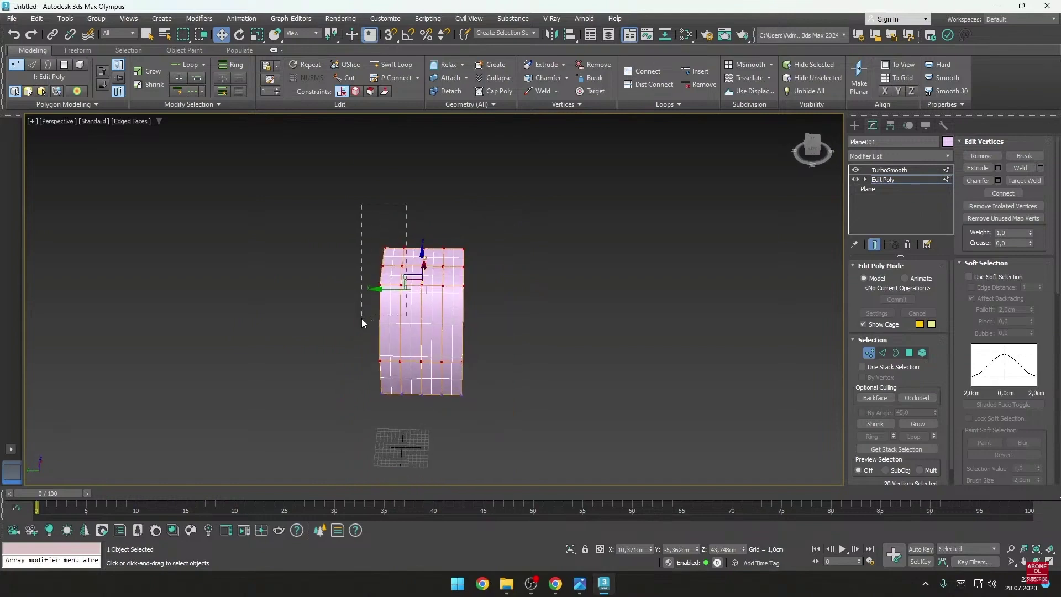
# Step: Shift further vertex groups left and down to shape the wall-and-overhang canopy
pyautogui.moveTo(361, 318); pyautogui.dragTo(360, 316)
pyautogui.moveTo(367, 265); pyautogui.dragTo(310, 272)
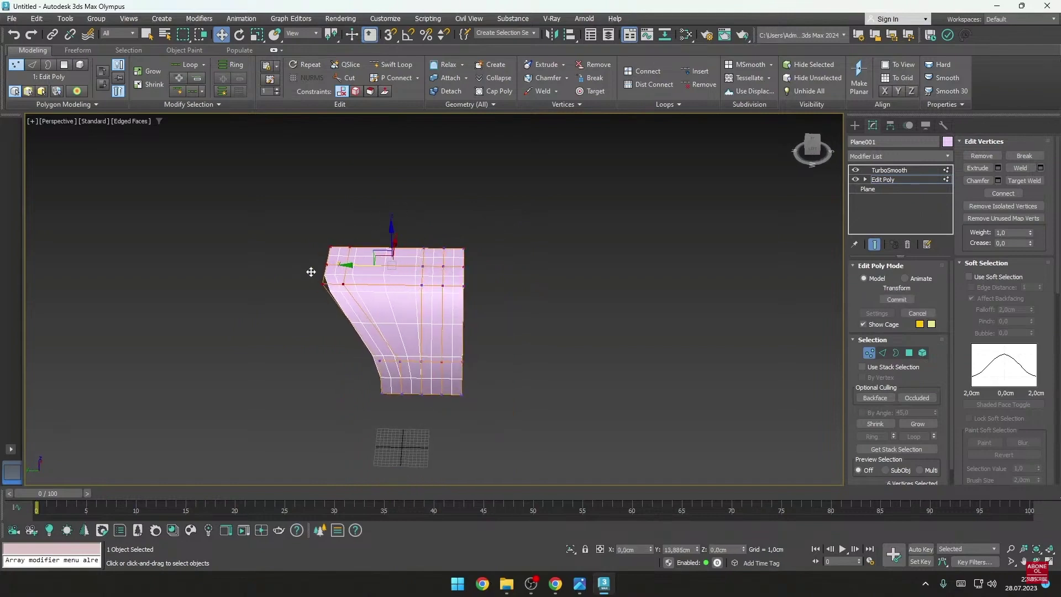
pyautogui.moveTo(311, 272)
pyautogui.keyDown('alt'); pyautogui.mouseDown(button='middle')
pyautogui.moveTo(481, 334)
pyautogui.moveTo(352, 324)
pyautogui.moveTo(346, 363)
pyautogui.moveTo(477, 340)
pyautogui.moveTo(414, 221)
pyautogui.mouseUp(button='middle'); pyautogui.keyUp('alt')
pyautogui.moveTo(412, 213)
pyautogui.mouseDown()
pyautogui.moveTo(428, 250)
pyautogui.moveTo(369, 265)
pyautogui.mouseUp()
pyautogui.moveTo(369, 265)
pyautogui.keyDown('alt'); pyautogui.mouseDown(button='middle')
pyautogui.moveTo(304, 283)
pyautogui.moveTo(365, 359)
pyautogui.moveTo(337, 373)
pyautogui.mouseUp(button='middle'); pyautogui.keyUp('alt')
pyautogui.click(379, 310)
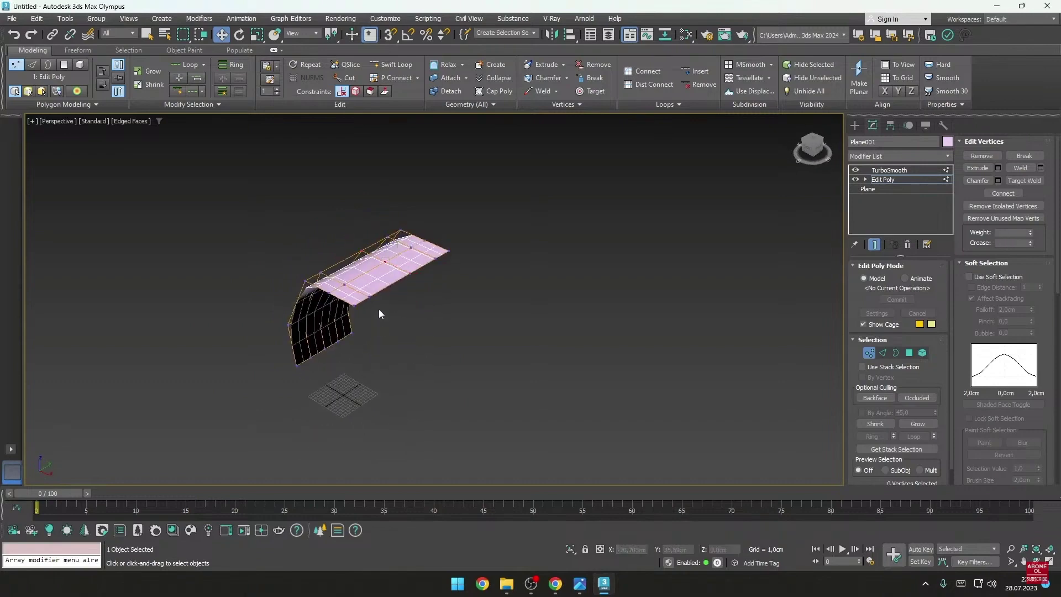
pyautogui.moveTo(379, 310)
pyautogui.keyDown('alt'); pyautogui.mouseDown(button='middle')
pyautogui.moveTo(376, 319)
pyautogui.moveTo(420, 336)
pyautogui.mouseUp(button='middle'); pyautogui.keyUp('alt')
pyautogui.moveTo(420, 333); pyautogui.dragTo(367, 250)
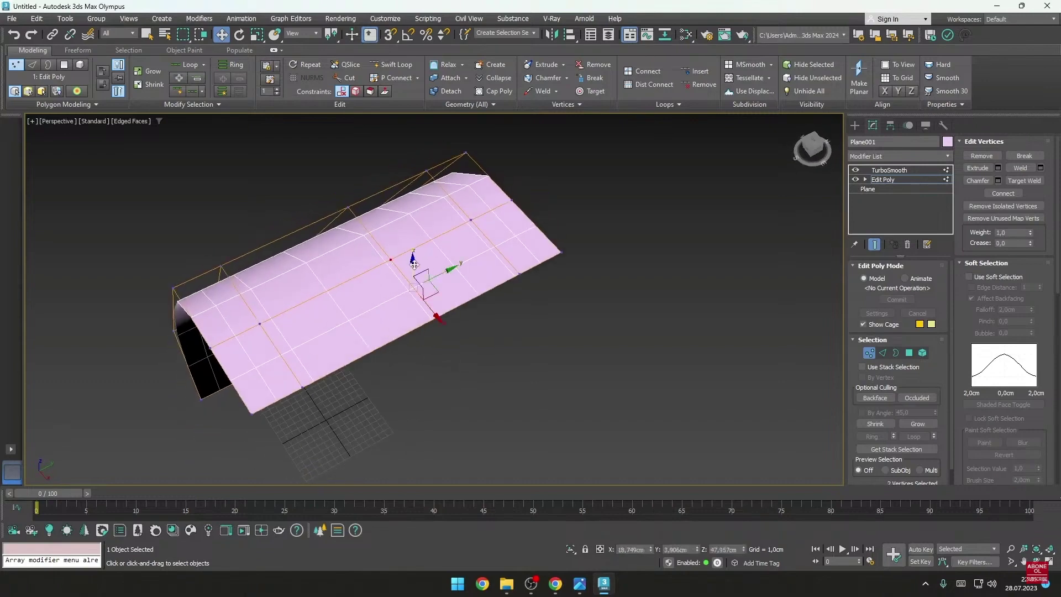
pyautogui.moveTo(415, 277); pyautogui.dragTo(421, 340)
pyautogui.moveTo(420, 340)
pyautogui.keyDown('alt'); pyautogui.mouseDown(button='middle')
pyautogui.moveTo(523, 328)
pyautogui.moveTo(540, 341)
pyautogui.mouseUp(button='middle'); pyautogui.keyUp('alt')
# Step: Set TurboSmooth to 3 iterations and view the smoothed surface from Top view
pyautogui.click(882, 180)
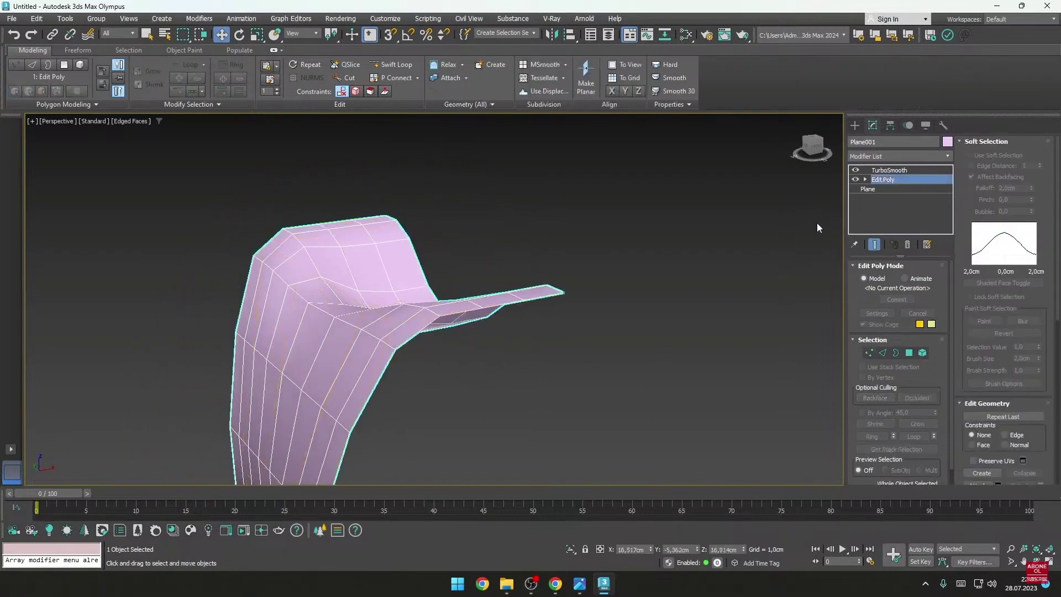
pyautogui.moveTo(817, 223)
pyautogui.keyDown('alt'); pyautogui.mouseDown(button='middle')
pyautogui.moveTo(589, 361)
pyautogui.moveTo(822, 231)
pyautogui.mouseUp(button='middle'); pyautogui.keyUp('alt')
pyautogui.click(892, 171)
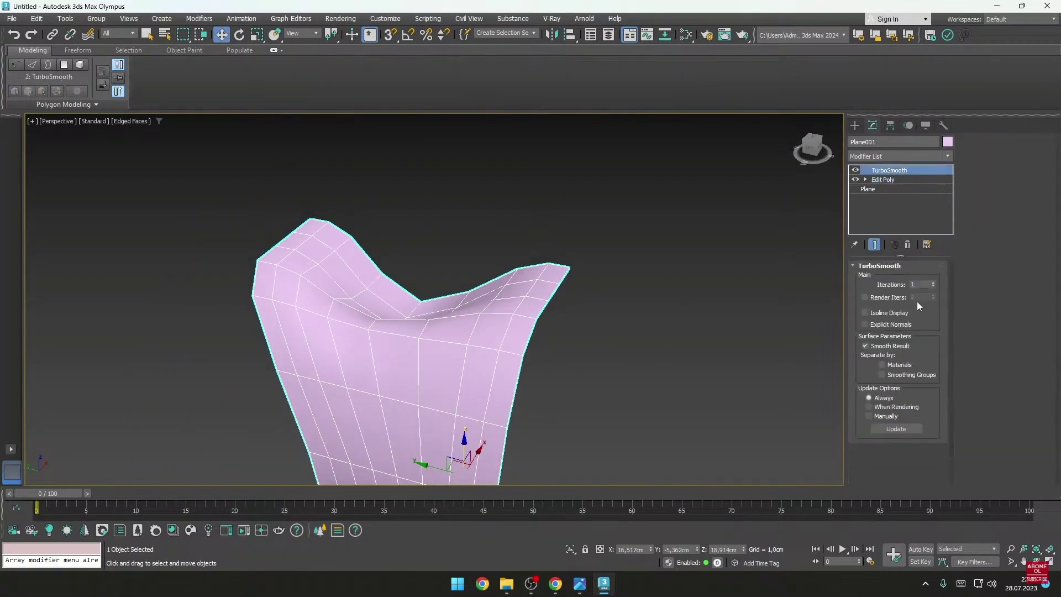
pyautogui.click(934, 283)
pyautogui.click(934, 282)
pyautogui.moveTo(685, 313)
pyautogui.keyDown('alt'); pyautogui.mouseDown(button='middle')
pyautogui.moveTo(576, 350)
pyautogui.moveTo(556, 328)
pyautogui.moveTo(535, 236)
pyautogui.moveTo(618, 276)
pyautogui.moveTo(508, 260)
pyautogui.moveTo(497, 311)
pyautogui.mouseUp(button='middle'); pyautogui.keyUp('alt')
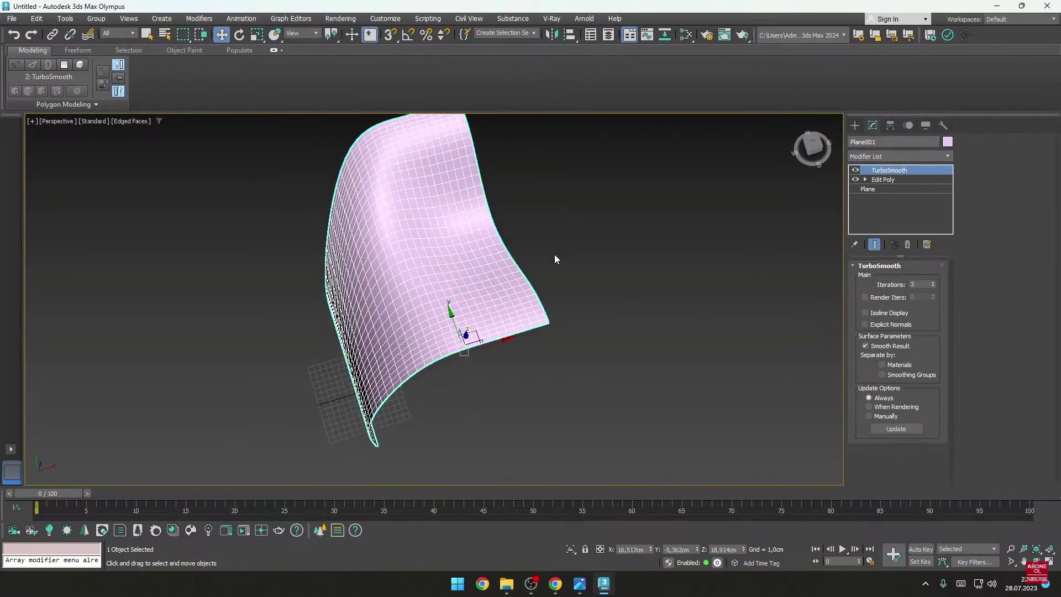
pyautogui.keyDown('alt'); pyautogui.moveTo(554, 256); pyautogui.dragTo(528, 292, button='middle'); pyautogui.keyUp('alt')
pyautogui.press('t')
pyautogui.scroll(-5, 571, 287)
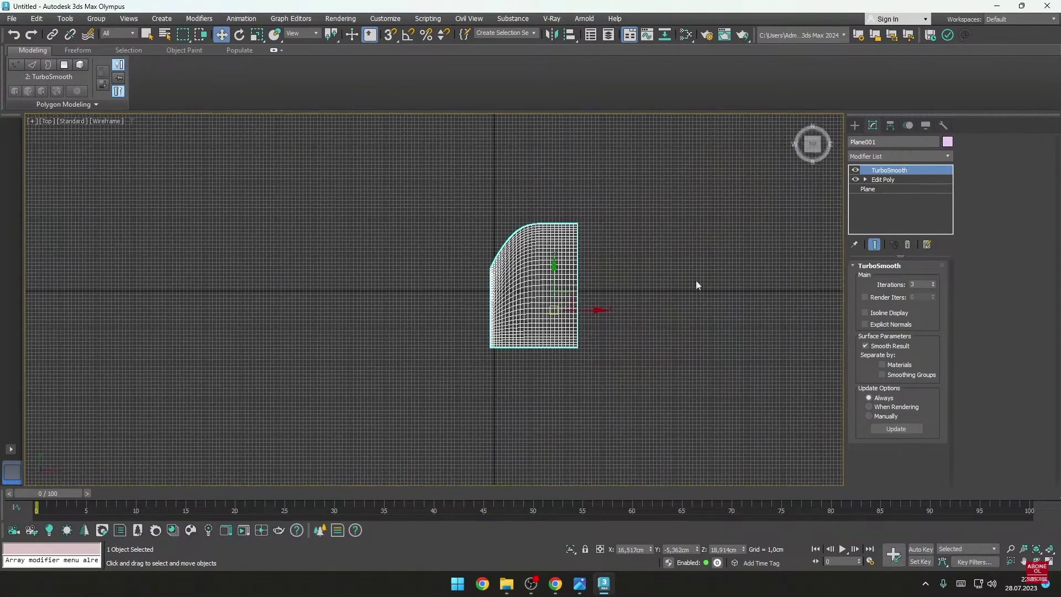
pyautogui.click(856, 125)
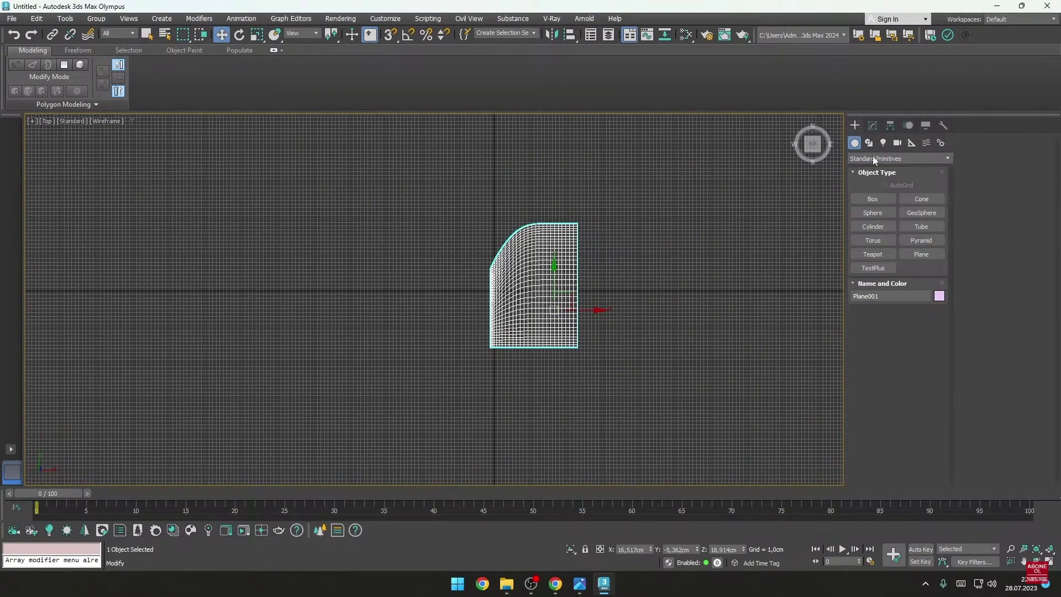
# Step: Draw a line across the surface in Top view, then view it in Perspective
pyautogui.click(873, 125)
pyautogui.click(856, 128)
pyautogui.click(869, 144)
pyautogui.click(873, 212)
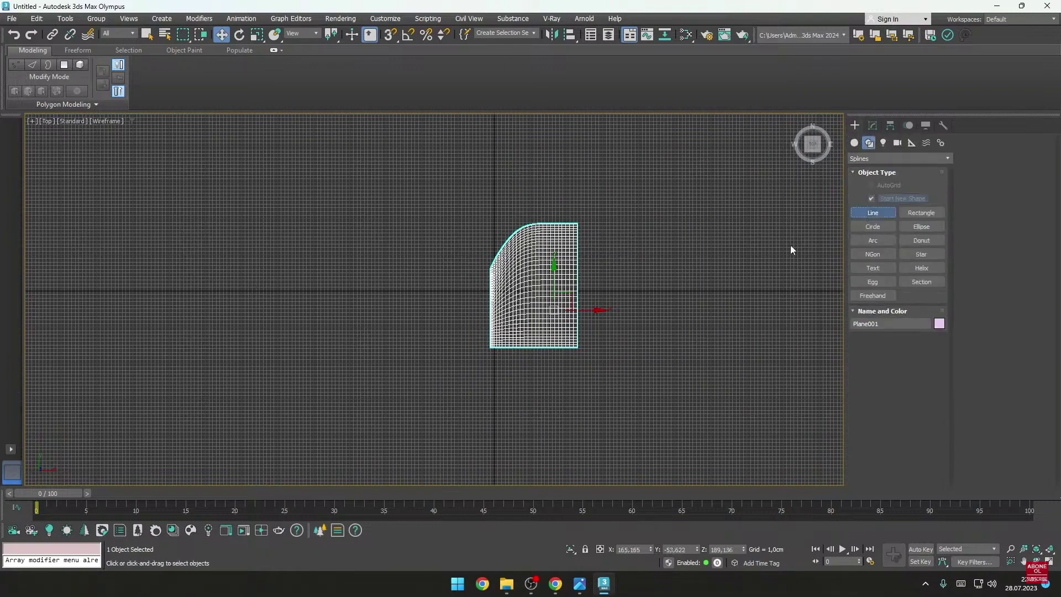
pyautogui.click(608, 339)
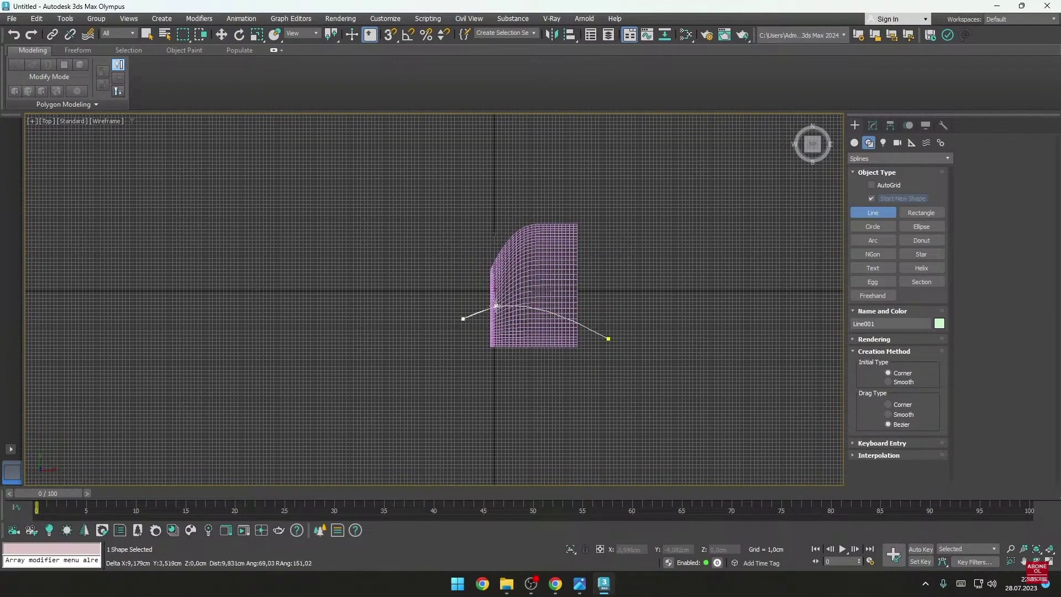
pyautogui.click(464, 318)
pyautogui.rightClick(478, 299)
pyautogui.press('w')
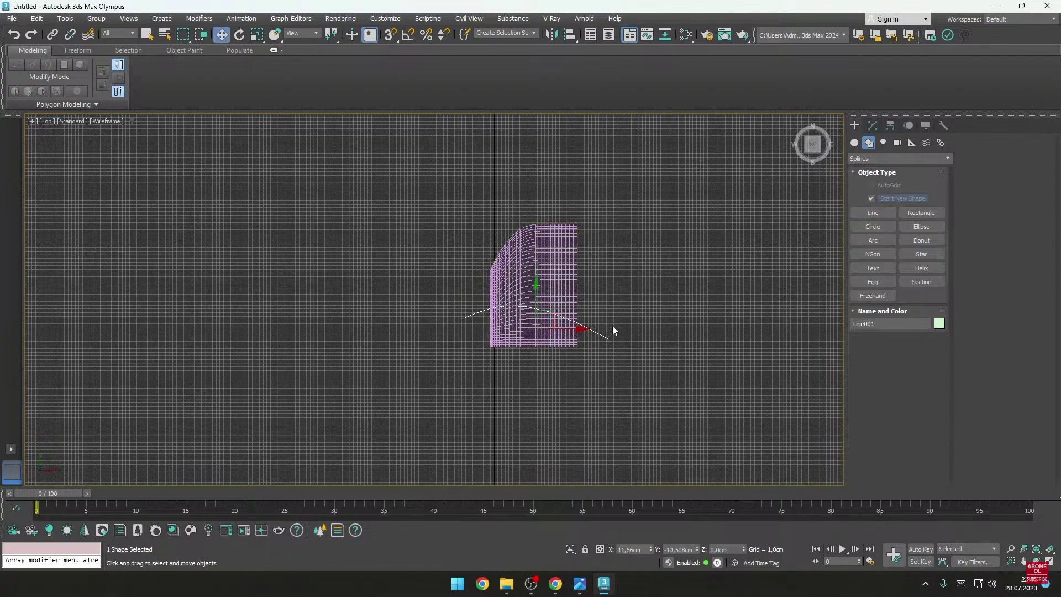
pyautogui.moveTo(614, 331); pyautogui.dragTo(617, 325, button='middle')
pyautogui.press('p')
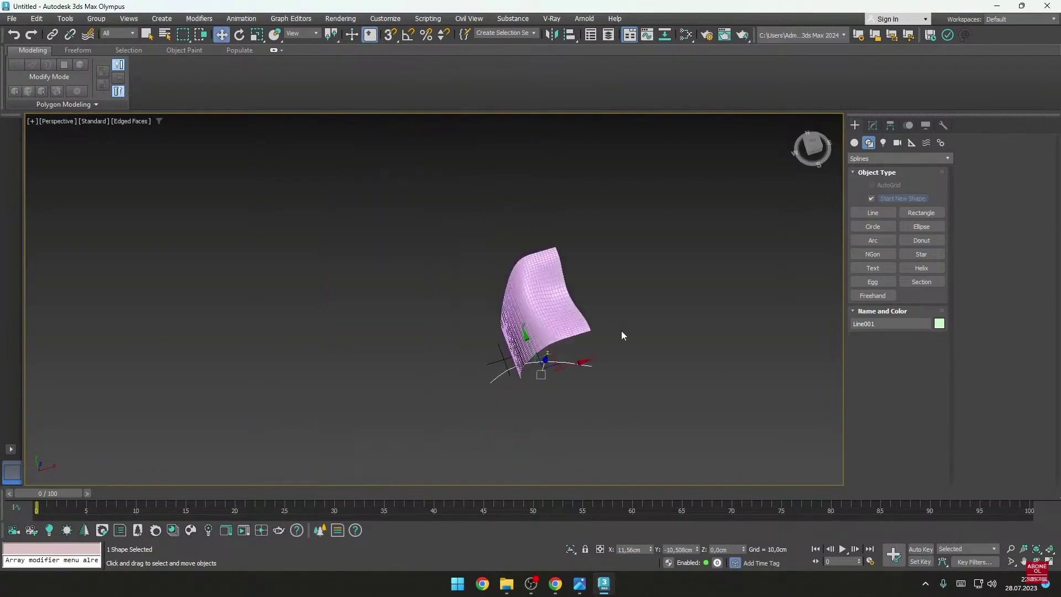
pyautogui.moveTo(586, 383); pyautogui.dragTo(586, 387)
pyautogui.scroll(4, 591, 382)
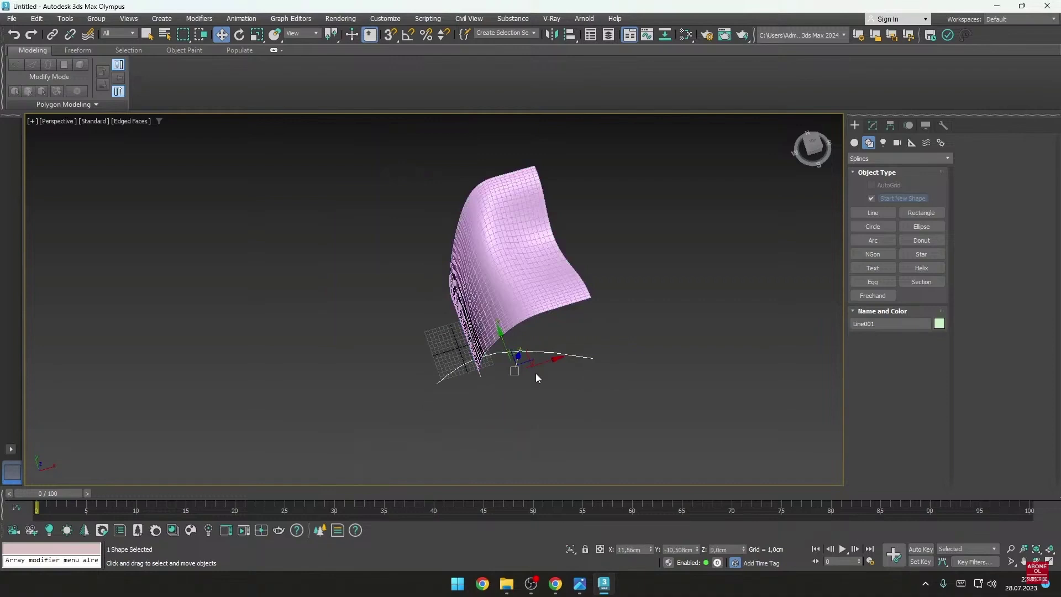
pyautogui.keyDown('alt'); pyautogui.moveTo(536, 373); pyautogui.dragTo(726, 293, button='middle'); pyautogui.keyUp('alt')
# Step: Extrude the line into a tall wall crossing the surface
pyautogui.click(873, 125)
pyautogui.click(878, 157)
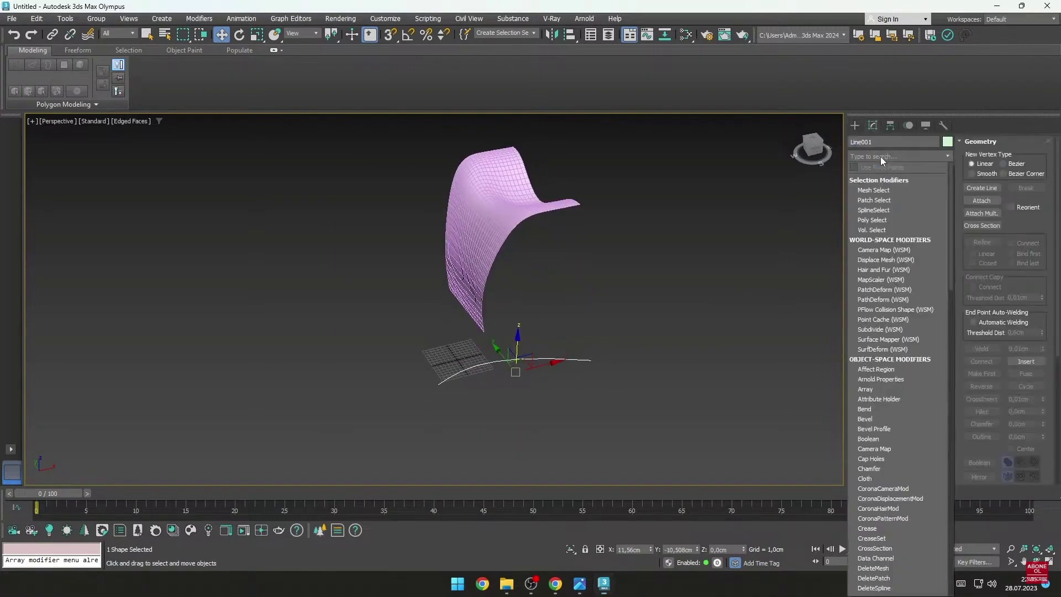
pyautogui.click(879, 157)
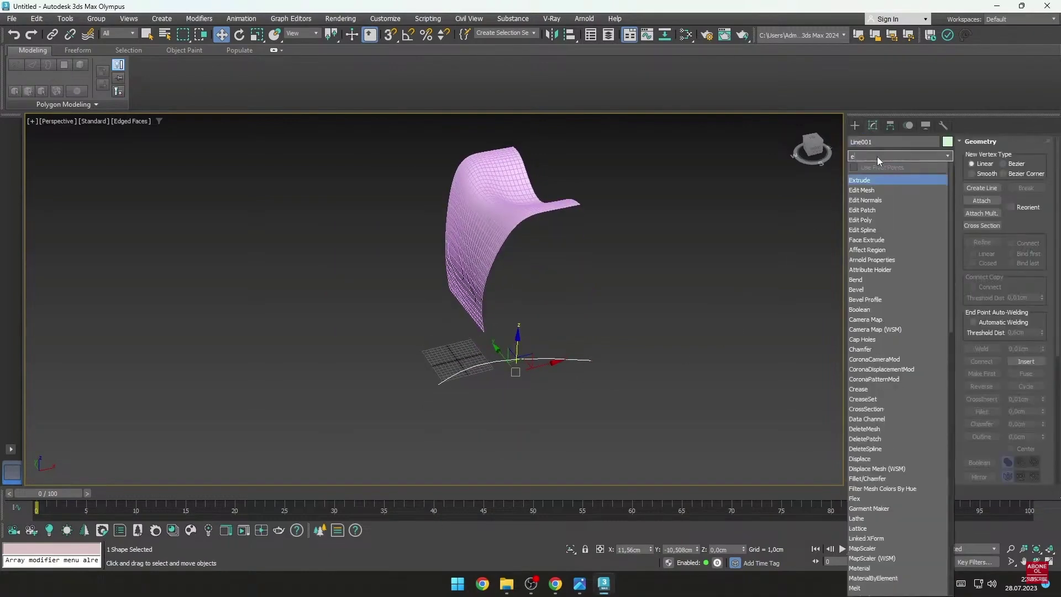
pyautogui.click(867, 177)
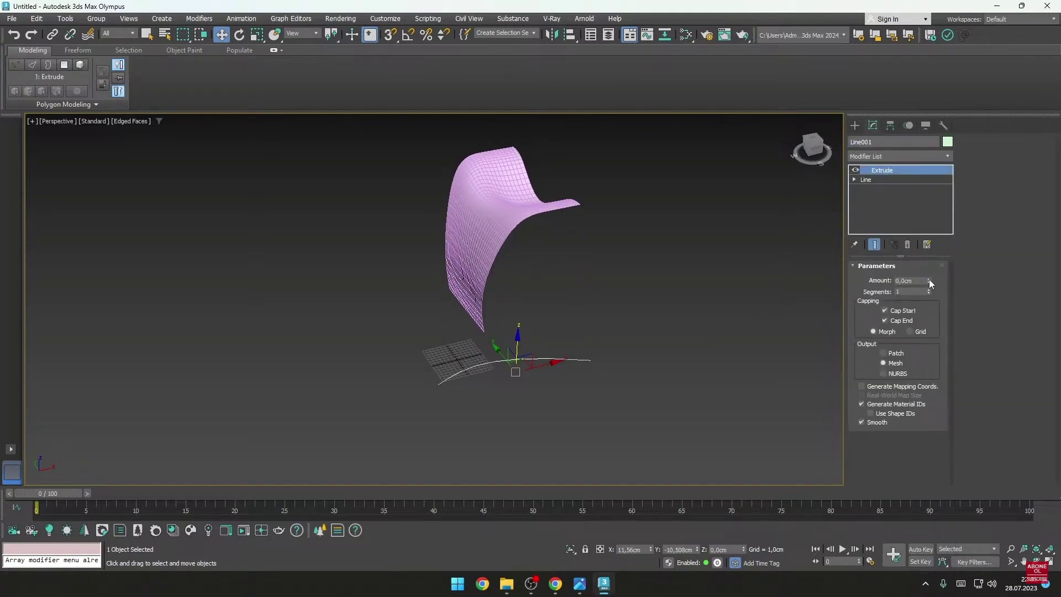
pyautogui.moveTo(930, 280); pyautogui.dragTo(782, 239)
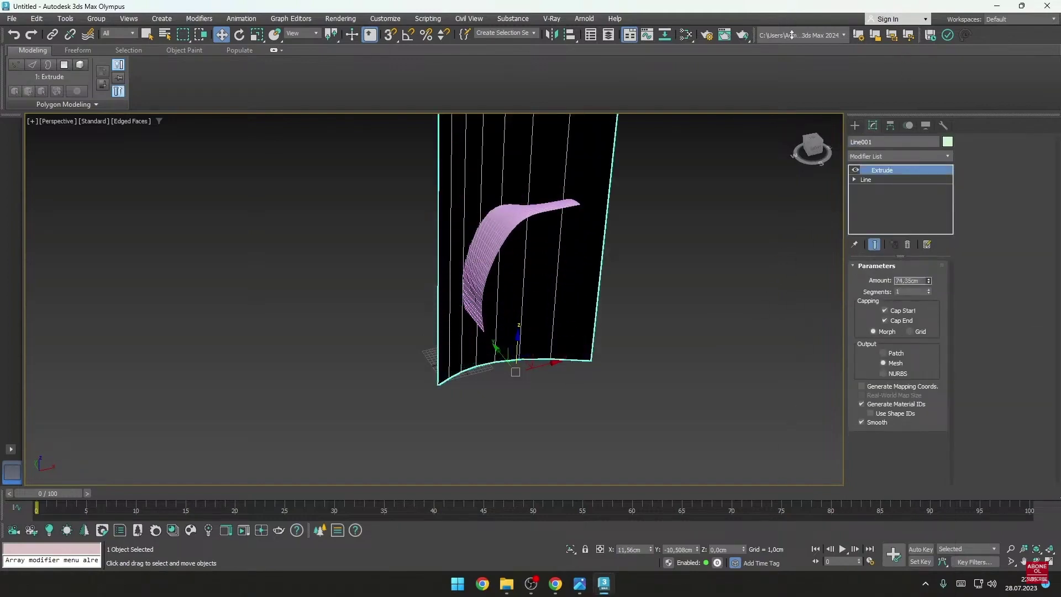
pyautogui.moveTo(792, 35); pyautogui.dragTo(685, 227)
pyautogui.keyDown('alt'); pyautogui.moveTo(686, 227); pyautogui.dragTo(774, 199, button='middle'); pyautogui.keyUp('alt')
# Step: Thicken the wall with a Shell modifier and select the smoothed surface
pyautogui.click(897, 154)
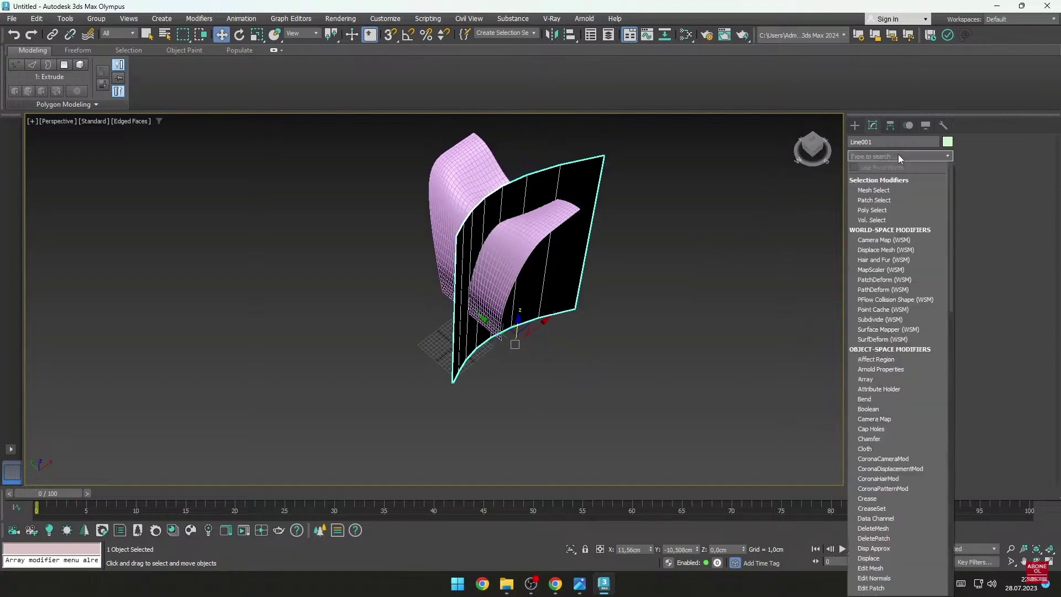
pyautogui.write('she')
pyautogui.click(871, 161)
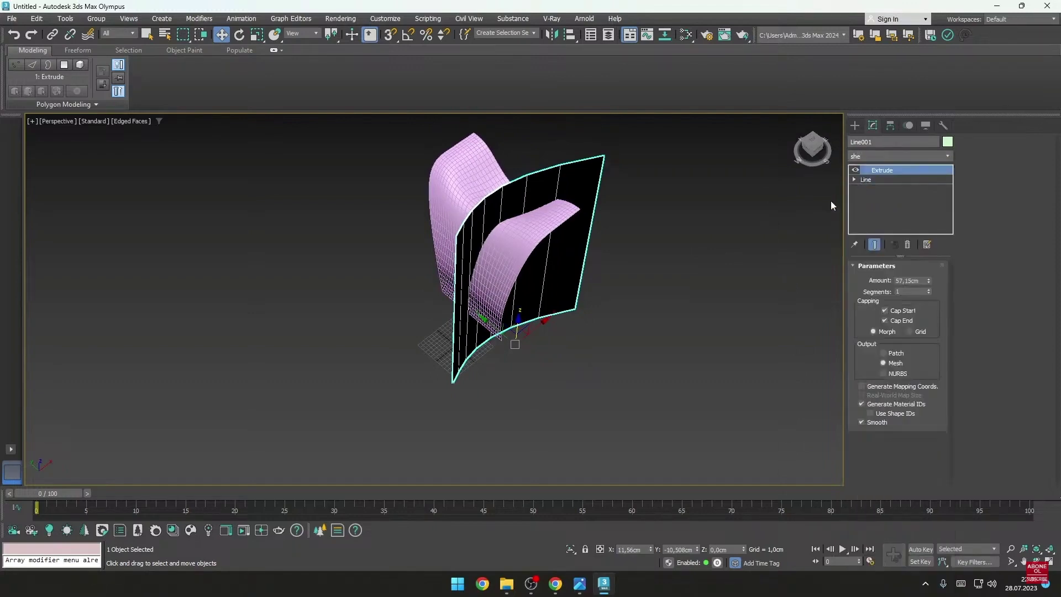
pyautogui.moveTo(831, 206)
pyautogui.keyDown('alt'); pyautogui.mouseDown(button='middle')
pyautogui.moveTo(648, 227)
pyautogui.moveTo(860, 248)
pyautogui.mouseUp(button='middle'); pyautogui.keyUp('alt')
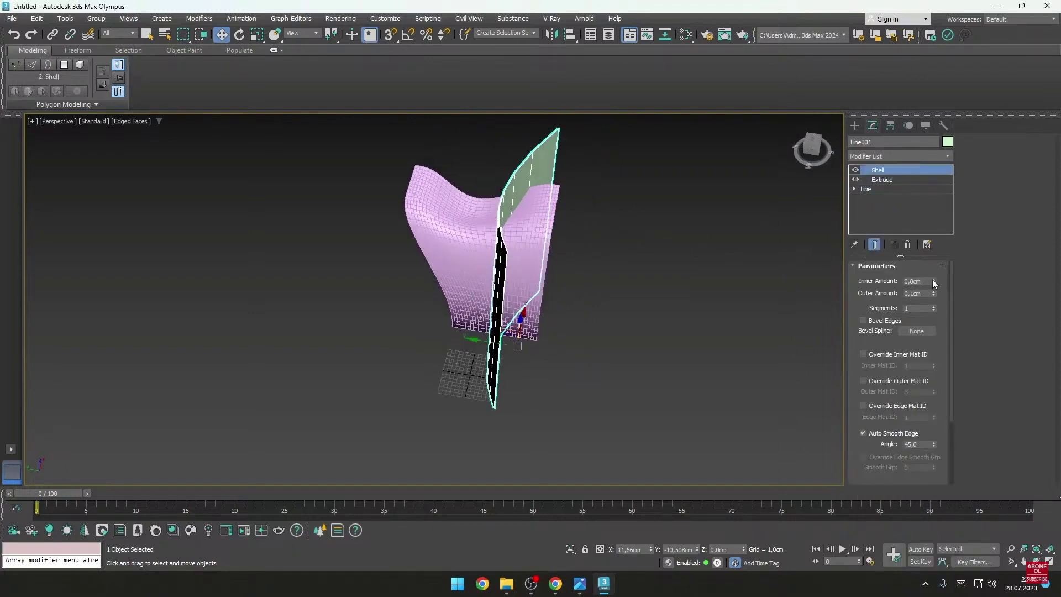
pyautogui.moveTo(934, 280); pyautogui.dragTo(933, 260)
pyautogui.moveTo(790, 409)
pyautogui.keyDown('alt'); pyautogui.mouseDown(button='middle')
pyautogui.moveTo(682, 285)
pyautogui.moveTo(626, 373)
pyautogui.moveTo(576, 379)
pyautogui.moveTo(597, 349)
pyautogui.mouseUp(button='middle'); pyautogui.keyUp('alt')
pyautogui.click(564, 361)
pyautogui.click(890, 157)
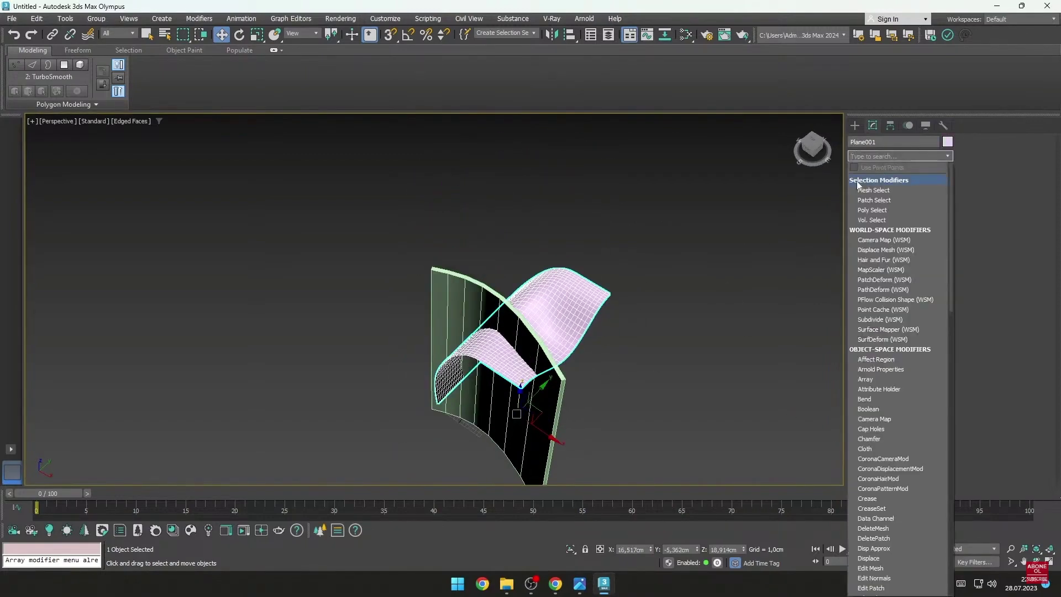
# Step: Apply a Boolean modifier to the smoothed surface and orbit to view it with the wall
pyautogui.write('bool')
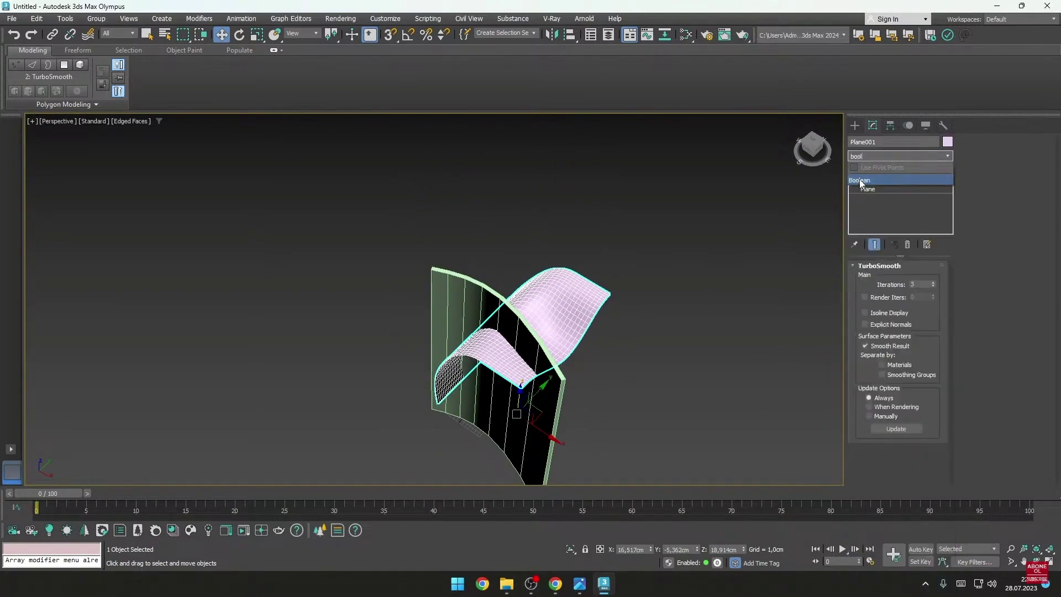
pyautogui.click(858, 183)
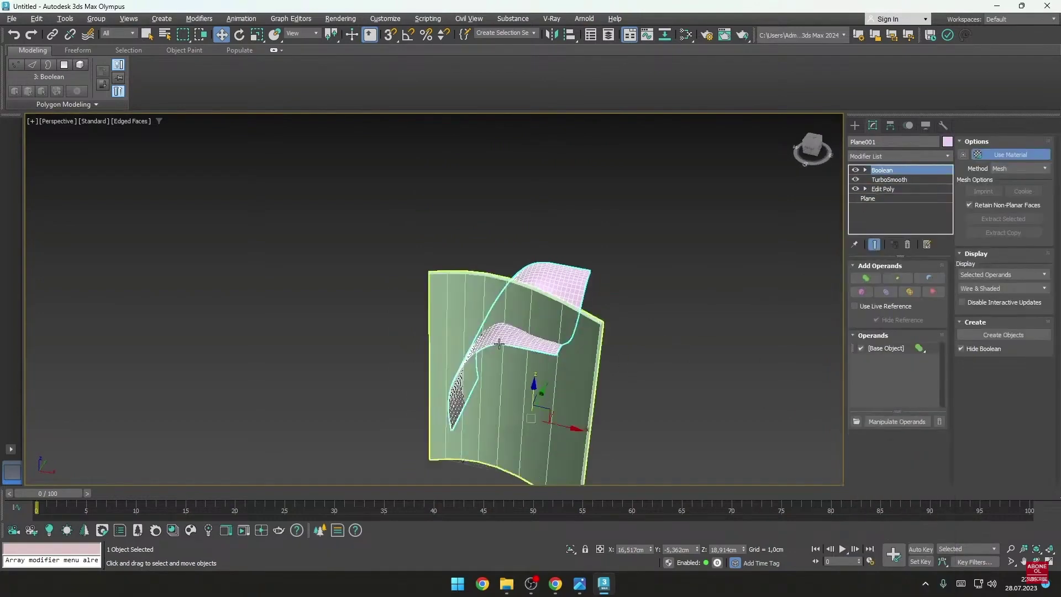
pyautogui.moveTo(517, 361)
pyautogui.keyDown('alt'); pyautogui.mouseDown(button='middle')
pyautogui.moveTo(579, 368)
pyautogui.moveTo(651, 339)
pyautogui.moveTo(715, 335)
pyautogui.mouseUp(button='middle'); pyautogui.keyUp('alt')
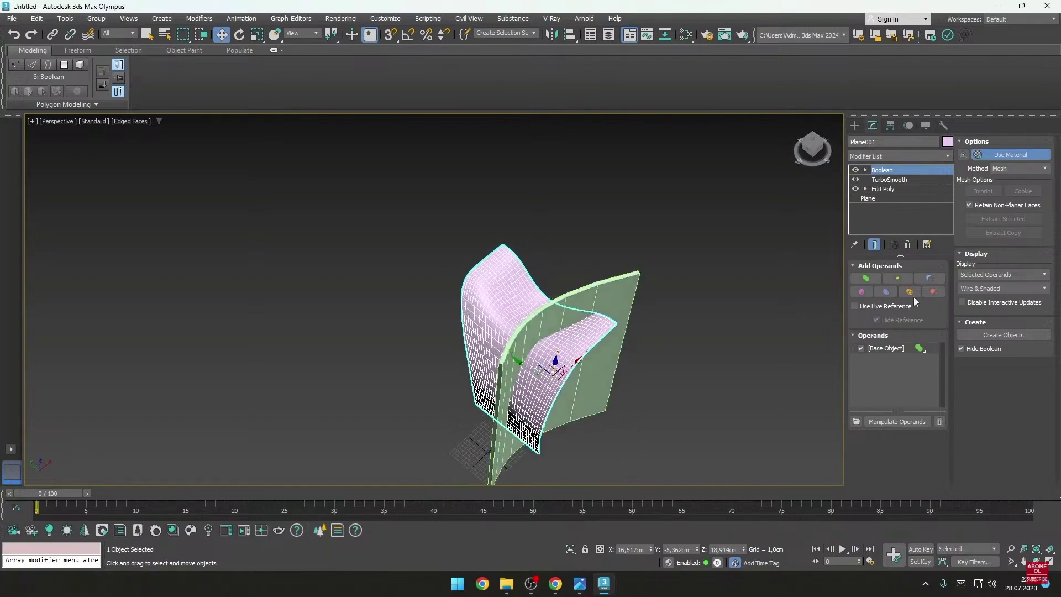
pyautogui.keyDown('alt'); pyautogui.moveTo(572, 333); pyautogui.dragTo(527, 308, button='middle'); pyautogui.keyUp('alt')
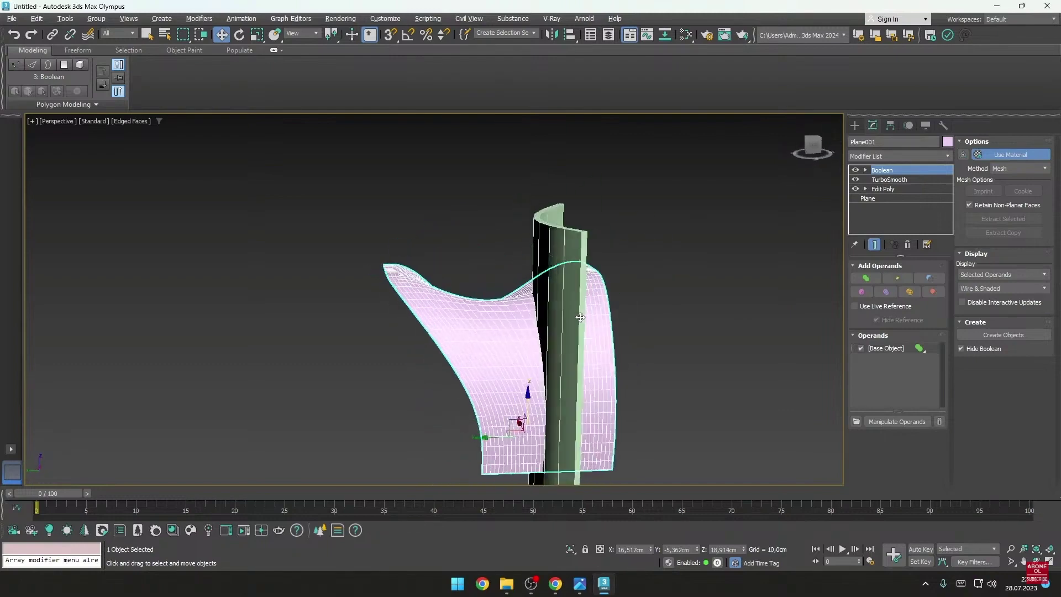
pyautogui.keyDown('alt'); pyautogui.moveTo(827, 271); pyautogui.dragTo(758, 303, button='middle'); pyautogui.keyUp('alt')
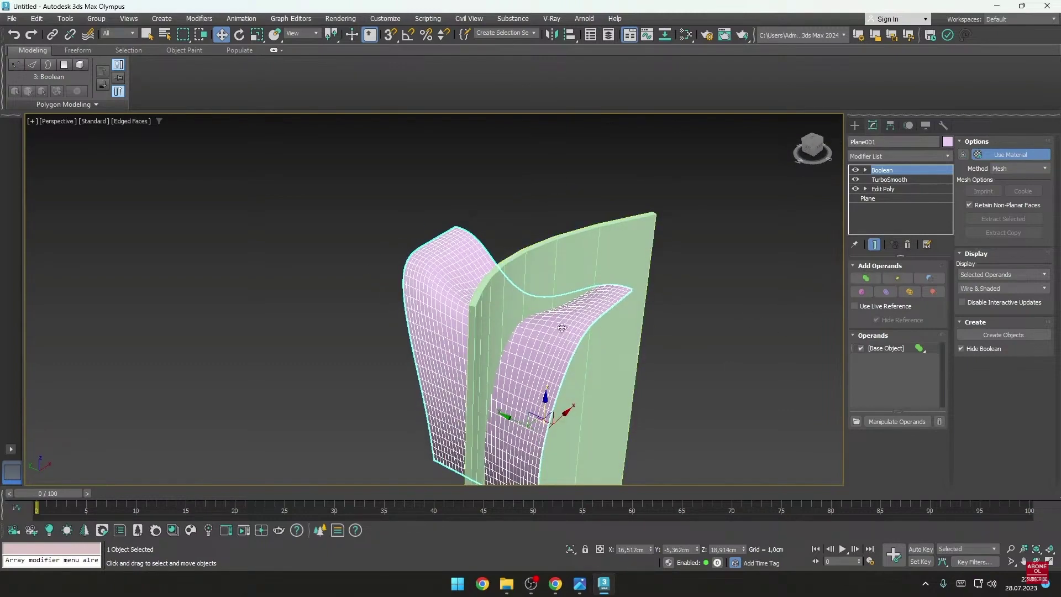
pyautogui.keyDown('alt'); pyautogui.moveTo(563, 328); pyautogui.dragTo(618, 337, button='middle'); pyautogui.keyUp('alt')
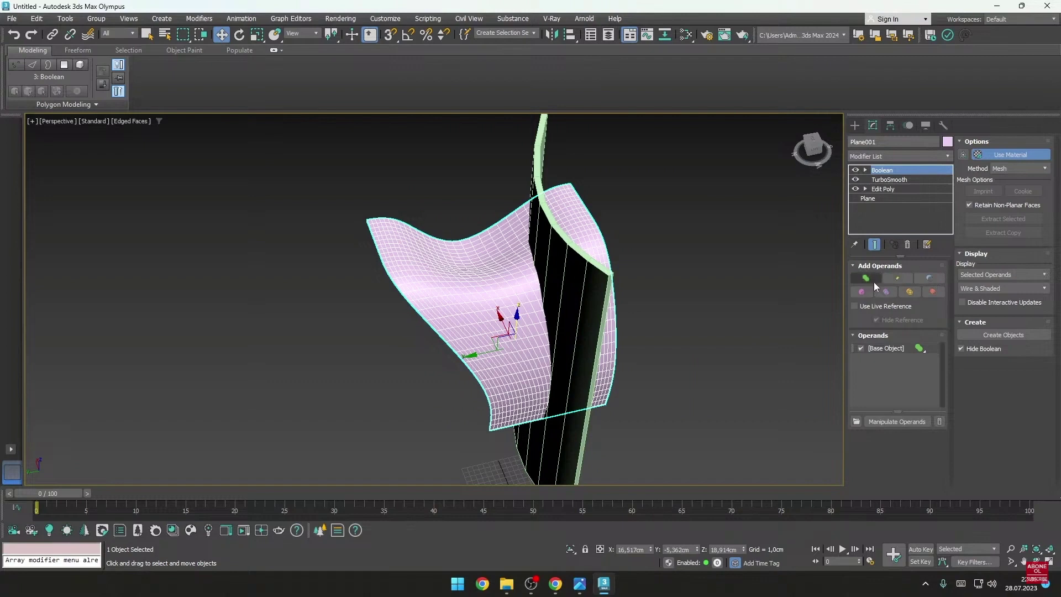
# Step: Subtract the shelled wall Line001, slitting the surface into two panels, and inspect the gap
pyautogui.click(898, 278)
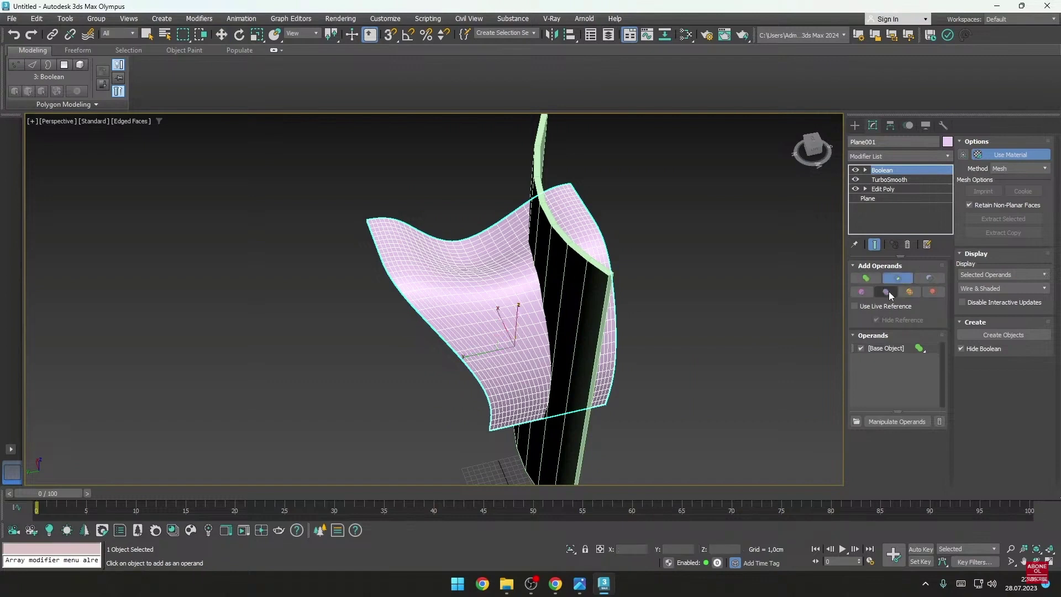
pyautogui.click(935, 278)
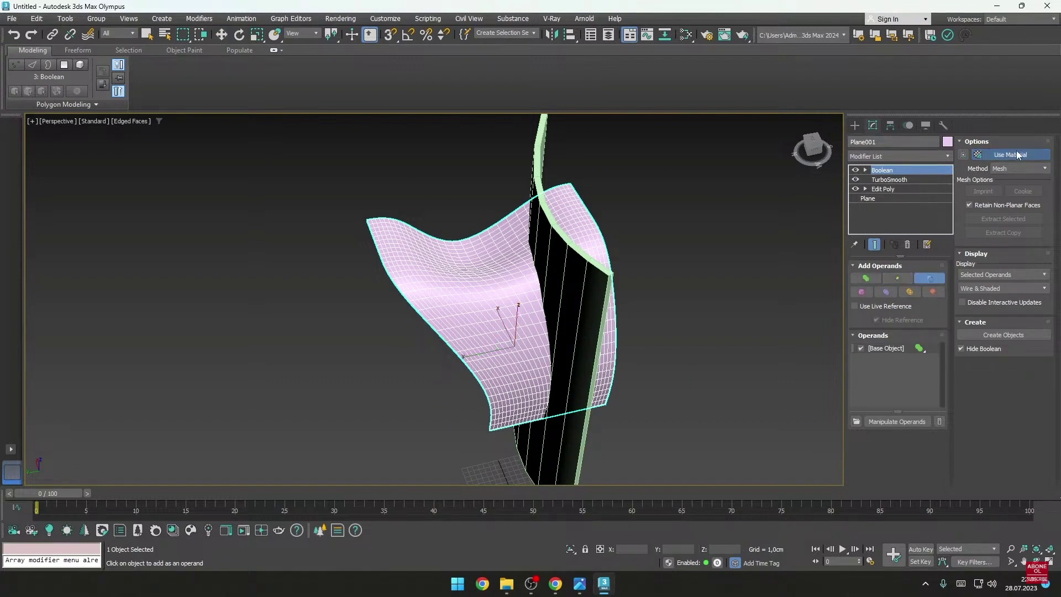
pyautogui.click(551, 243)
pyautogui.moveTo(664, 338)
pyautogui.keyDown('alt'); pyautogui.mouseDown(button='middle')
pyautogui.moveTo(576, 283)
pyautogui.moveTo(503, 215)
pyautogui.mouseUp(button='middle'); pyautogui.keyUp('alt')
pyautogui.keyDown('alt'); pyautogui.moveTo(515, 290); pyautogui.dragTo(585, 301, button='middle'); pyautogui.keyUp('alt')
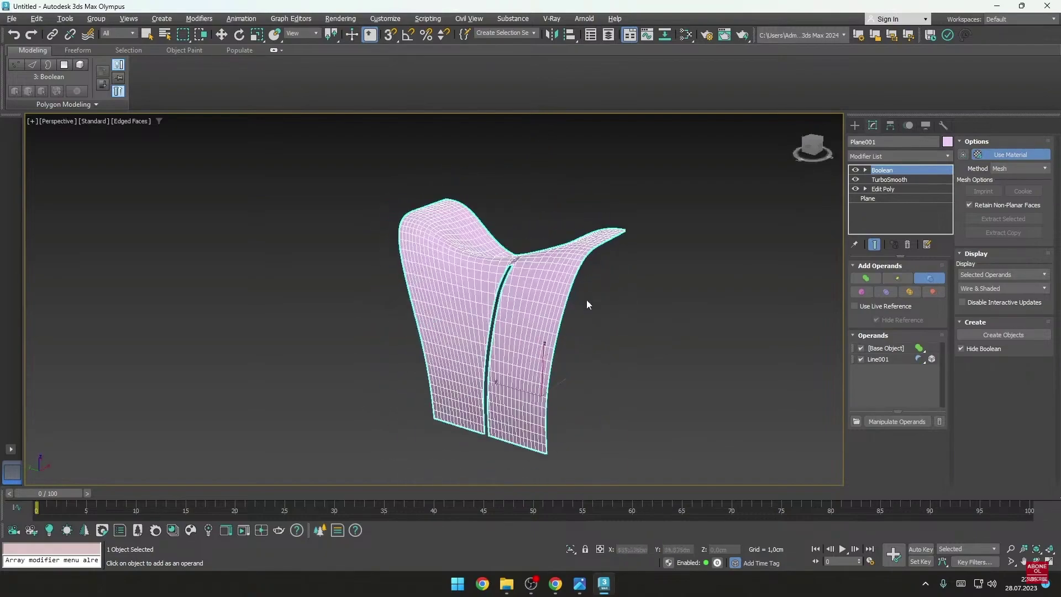
pyautogui.scroll(5, 485, 379)
pyautogui.scroll(-8, 429, 367)
pyautogui.moveTo(450, 367)
pyautogui.keyDown('alt'); pyautogui.mouseDown(button='middle')
pyautogui.moveTo(363, 350)
pyautogui.moveTo(726, 285)
pyautogui.mouseUp(button='middle'); pyautogui.keyUp('alt')
pyautogui.scroll(-4, 552, 297)
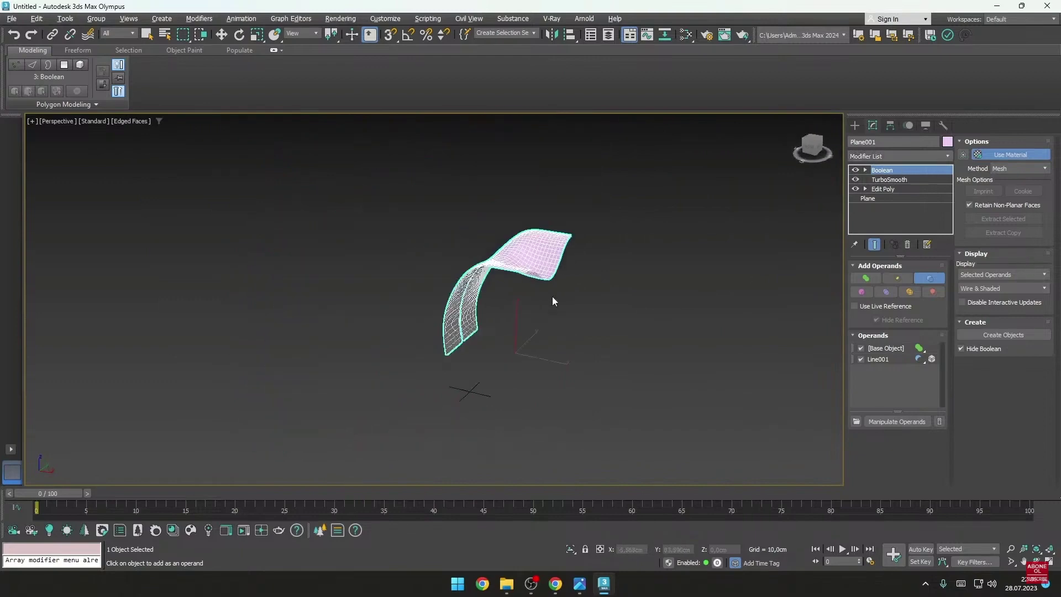
pyautogui.keyDown('alt'); pyautogui.moveTo(552, 297); pyautogui.dragTo(739, 320, button='middle'); pyautogui.keyUp('alt')
# Step: Add an Edit Poly modifier and select the left wall panel as an element
pyautogui.click(894, 155)
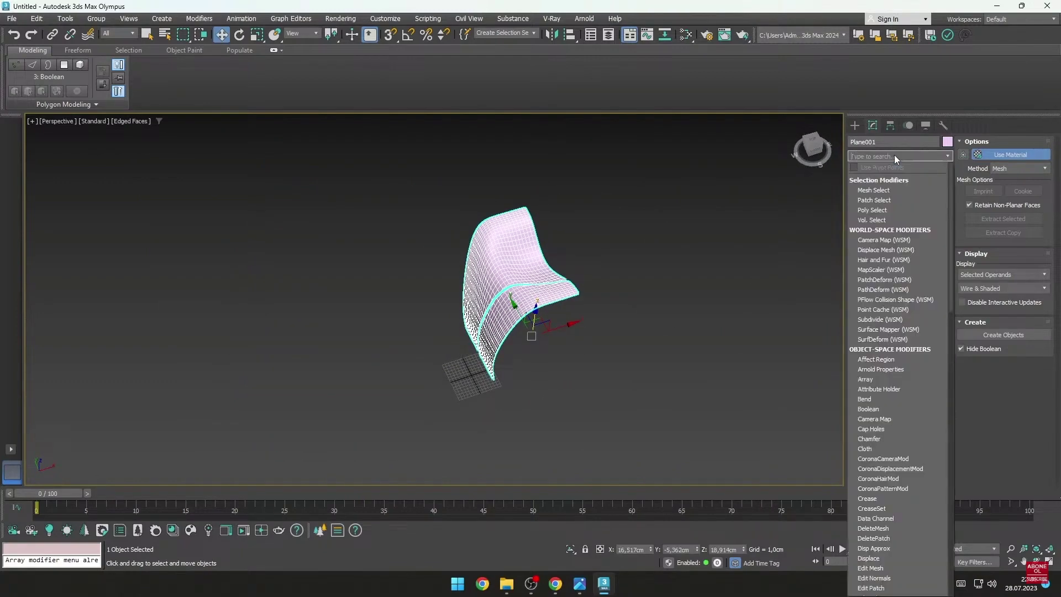
pyautogui.write('ed')
pyautogui.click(868, 209)
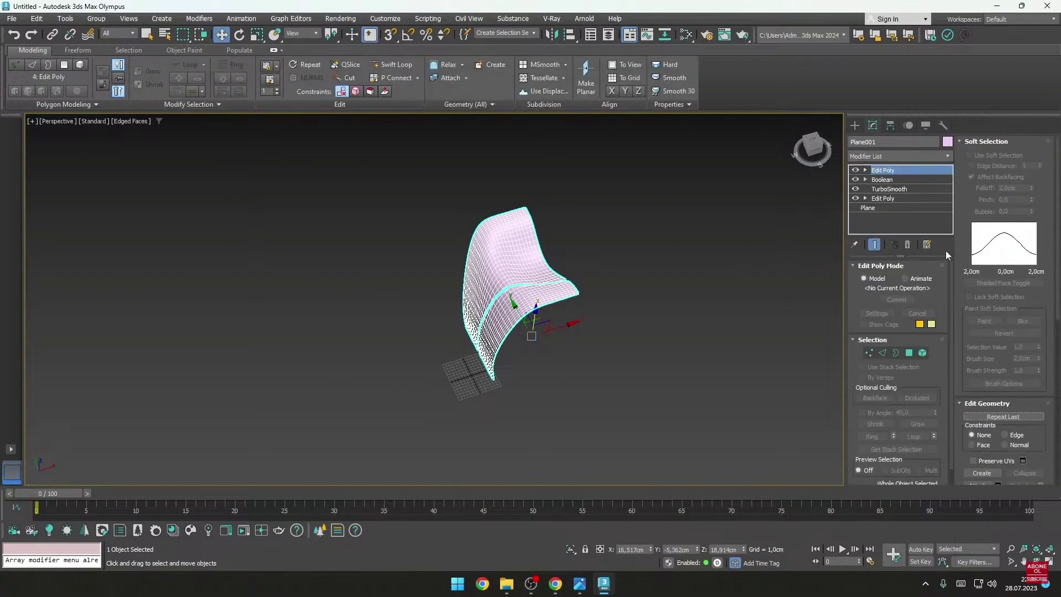
pyautogui.click(923, 353)
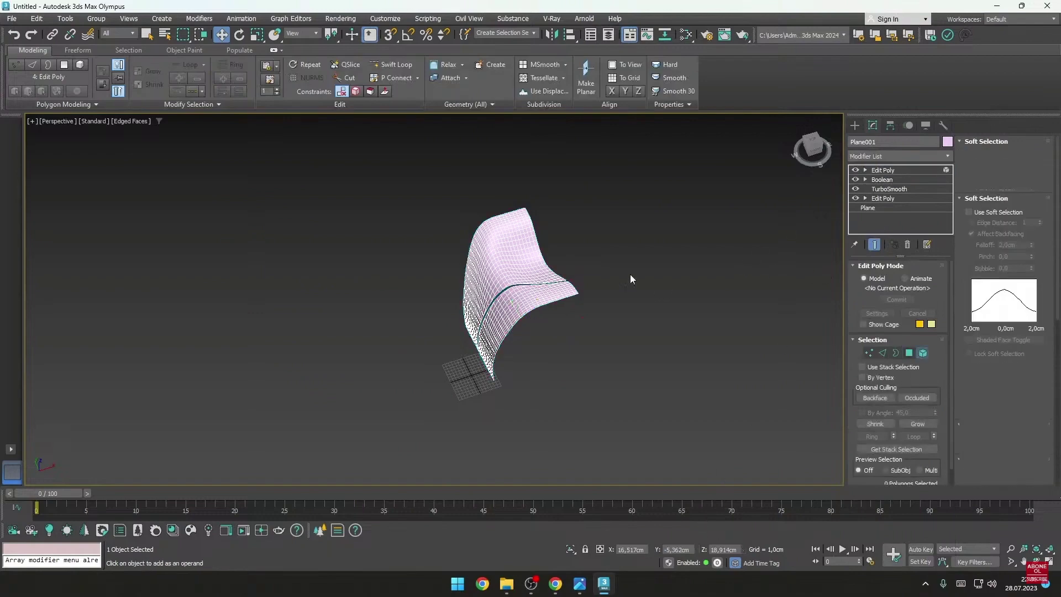
pyautogui.click(523, 260)
pyautogui.keyDown('alt'); pyautogui.moveTo(523, 260); pyautogui.dragTo(599, 300, button='middle'); pyautogui.keyUp('alt')
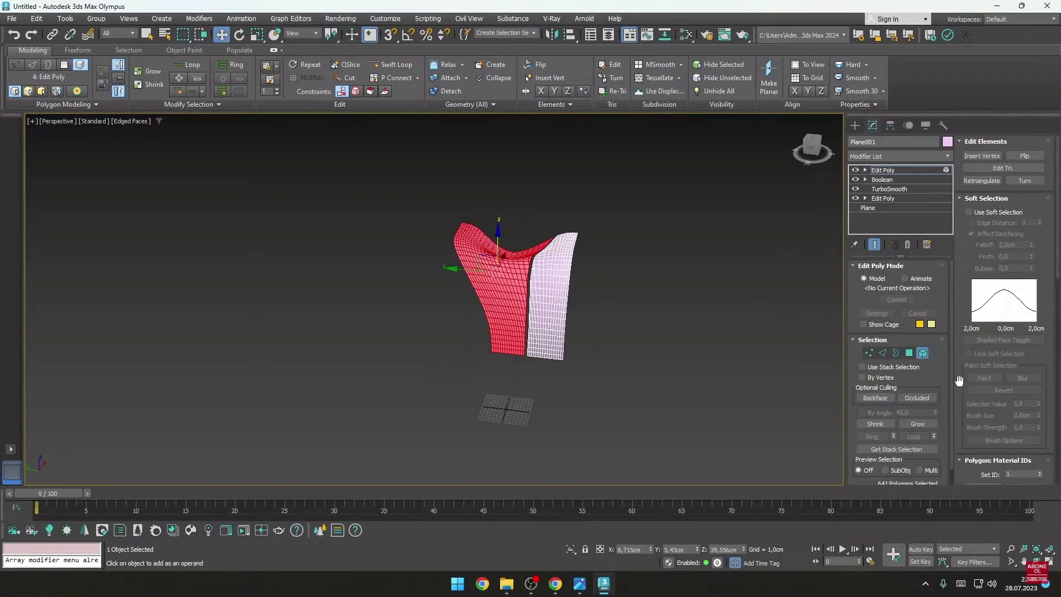
pyautogui.scroll(-1, 951, 376)
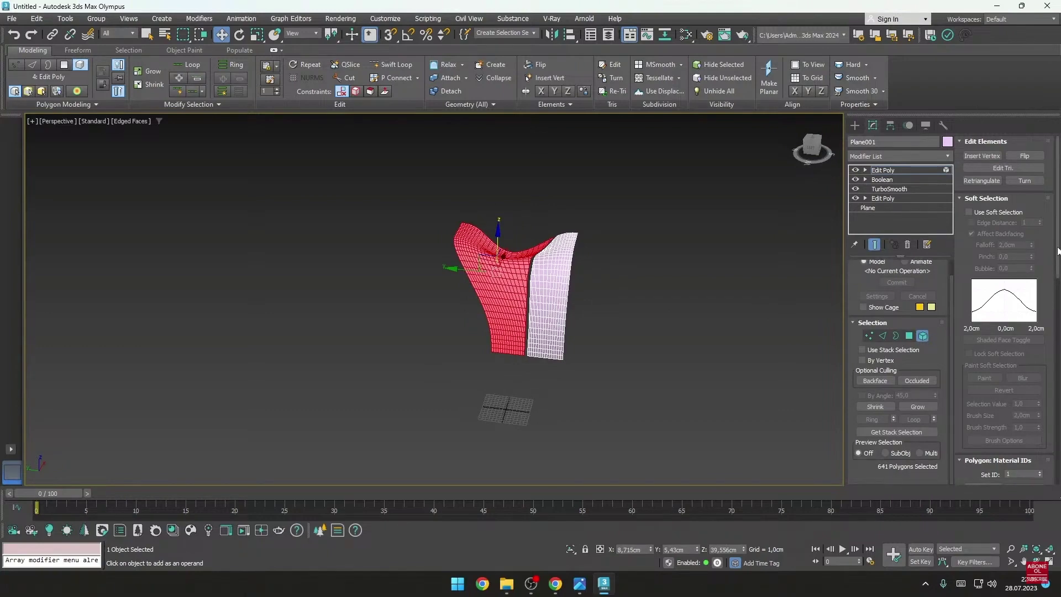
pyautogui.scroll(5, 520, 287)
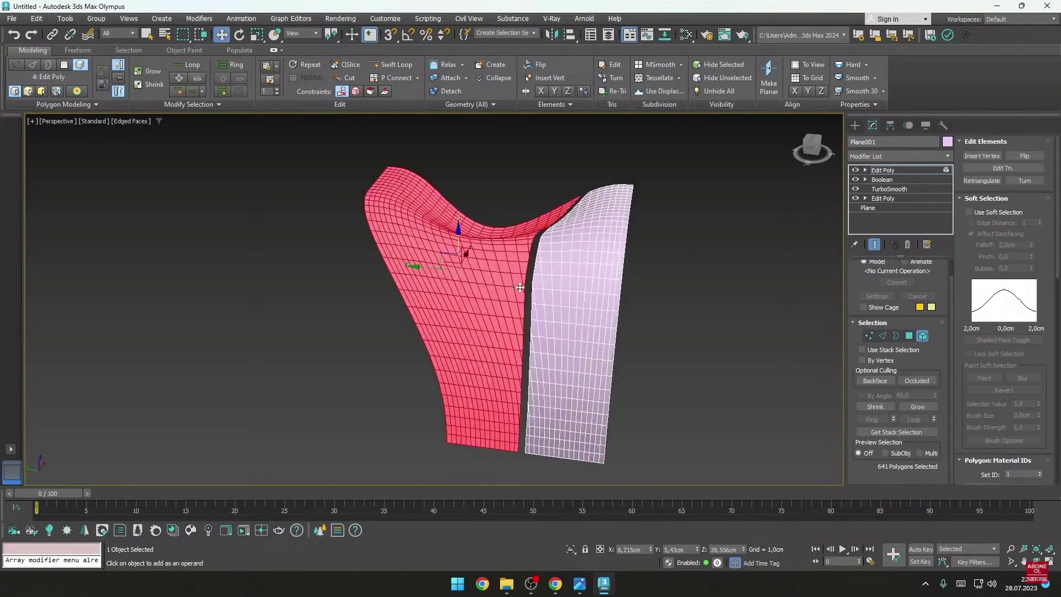
pyautogui.keyDown('alt'); pyautogui.moveTo(489, 334); pyautogui.dragTo(466, 366, button='middle'); pyautogui.keyUp('alt')
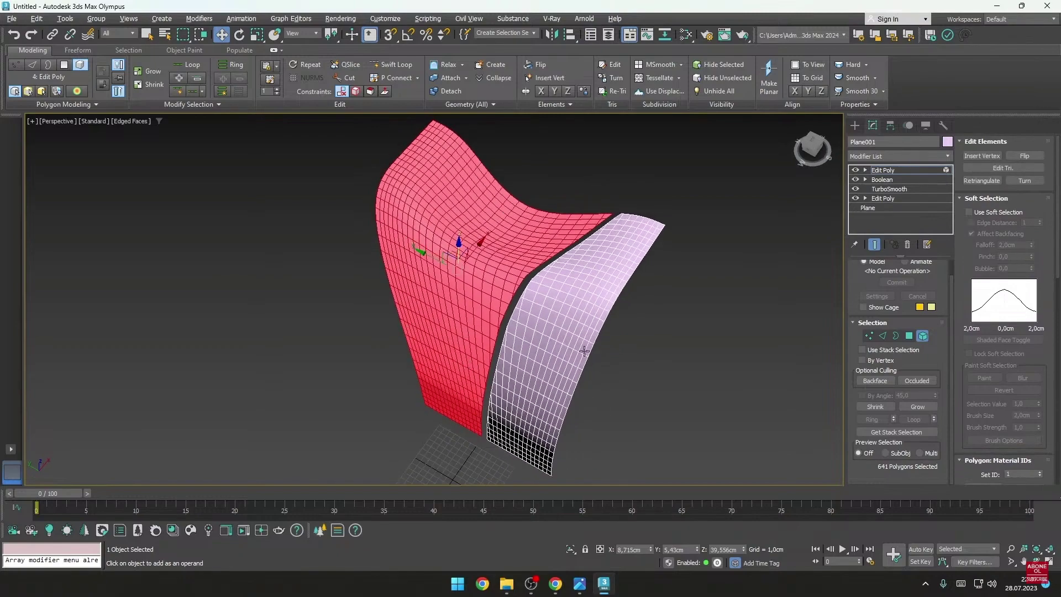
pyautogui.keyDown('alt'); pyautogui.moveTo(584, 350); pyautogui.dragTo(593, 358, button='middle'); pyautogui.keyUp('alt')
pyautogui.moveTo(591, 320)
pyautogui.keyDown('alt'); pyautogui.mouseDown(button='middle')
pyautogui.moveTo(605, 284)
pyautogui.moveTo(448, 362)
pyautogui.mouseUp(button='middle'); pyautogui.keyUp('alt')
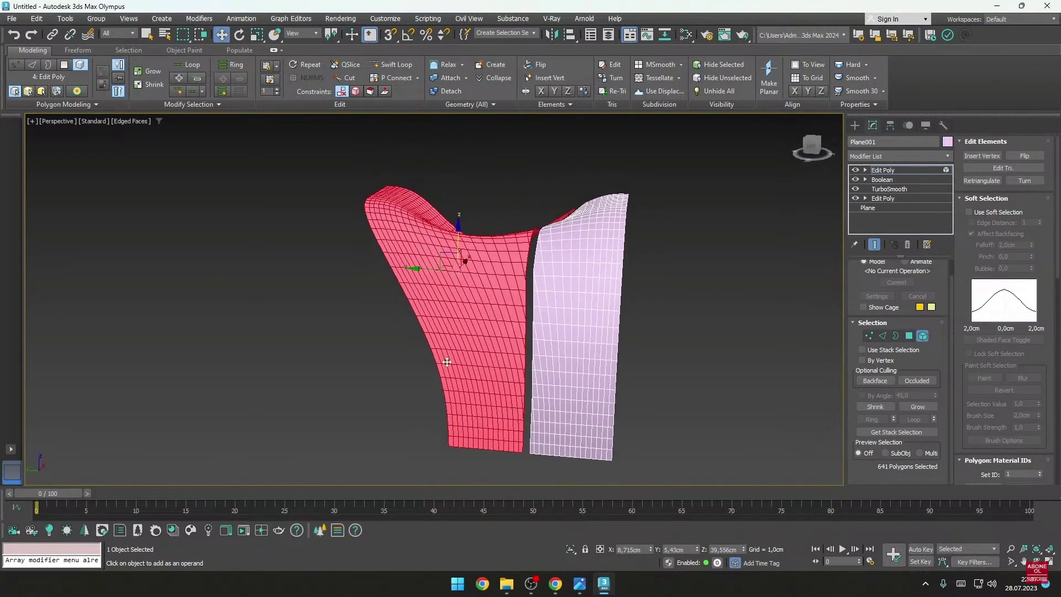
# Step: Detach the left panel as its own object, not a clone, and exit Element mode
pyautogui.moveTo(1059, 194); pyautogui.dragTo(1058, 297)
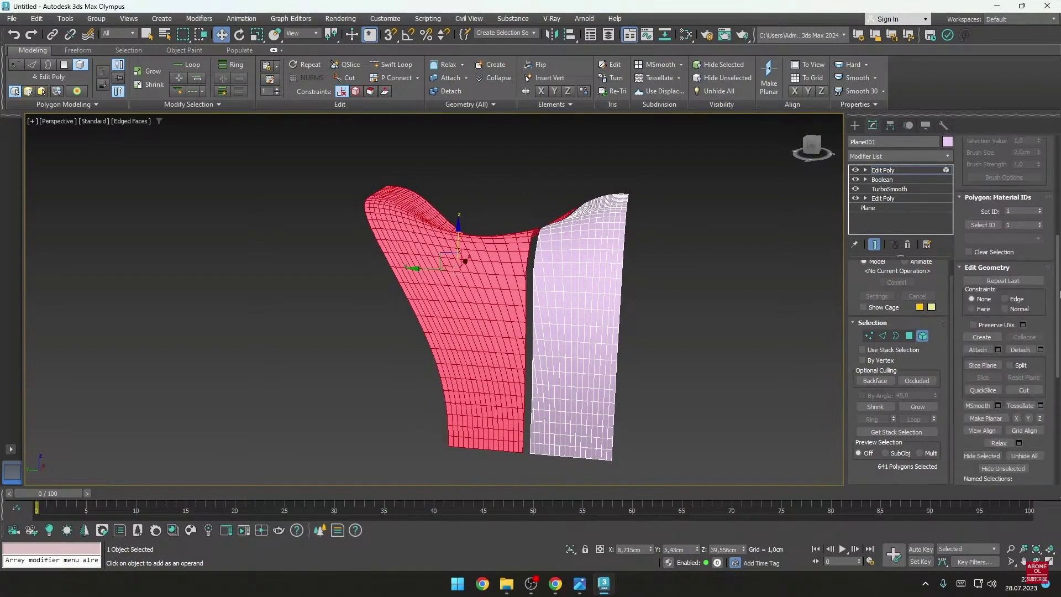
pyautogui.click(1040, 337)
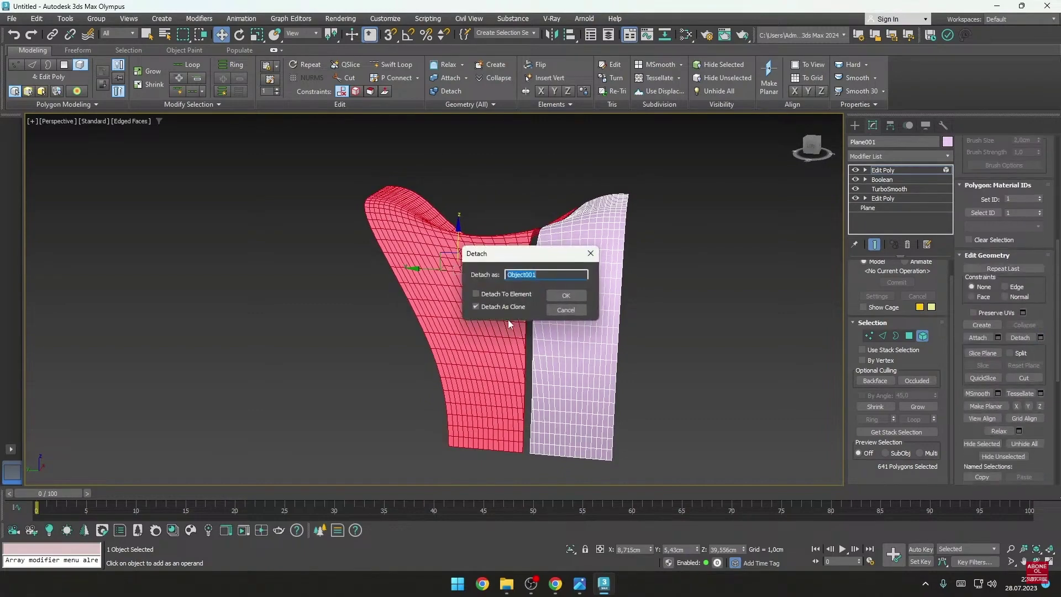
pyautogui.click(476, 307)
pyautogui.click(565, 297)
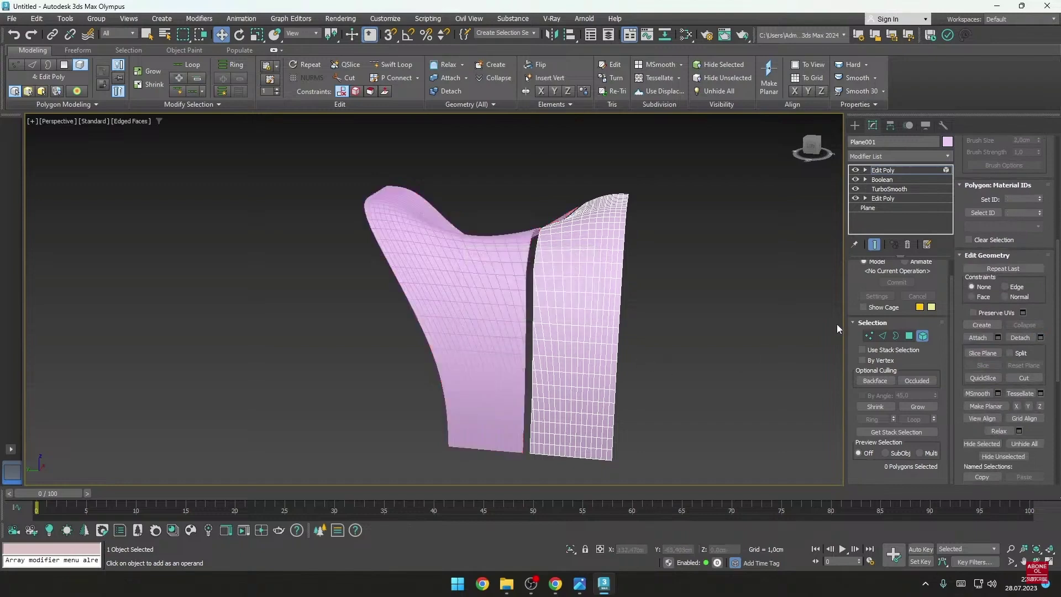
pyautogui.click(923, 336)
pyautogui.keyDown('alt'); pyautogui.moveTo(676, 379); pyautogui.dragTo(620, 394, button='middle'); pyautogui.keyUp('alt')
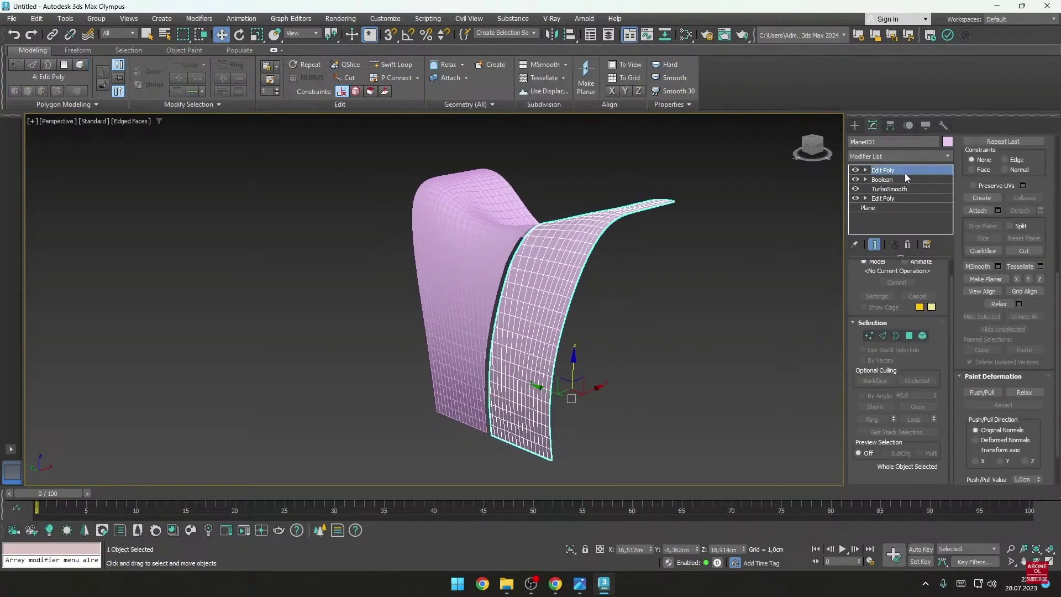
# Step: Enable Use Soft Selection in Vertex mode and shift the strip's lower vertices sideways
pyautogui.click(869, 335)
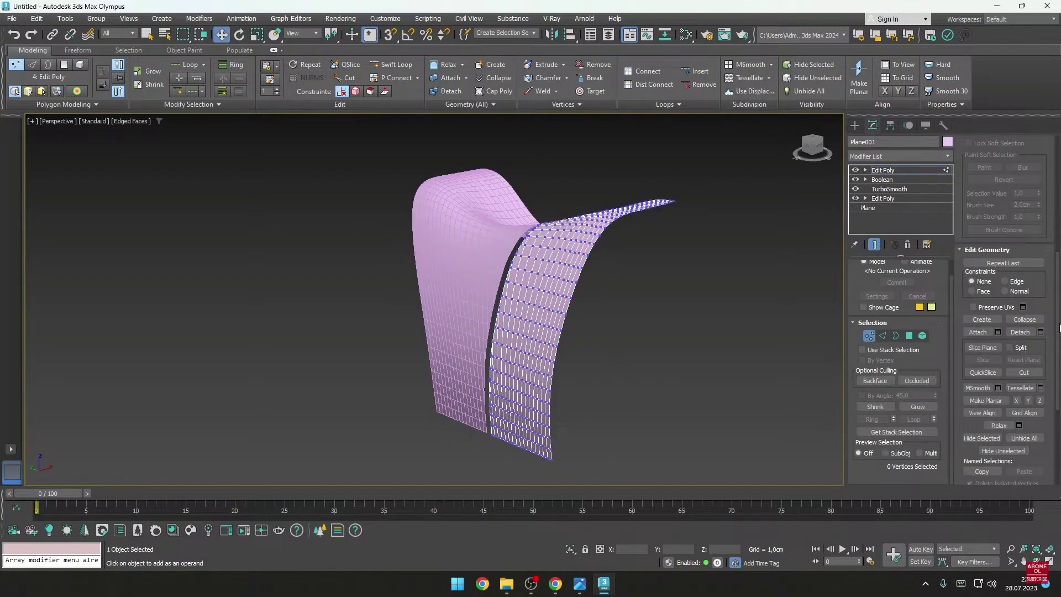
pyautogui.scroll(-2, 1059, 328)
pyautogui.scroll(-3, 1050, 343)
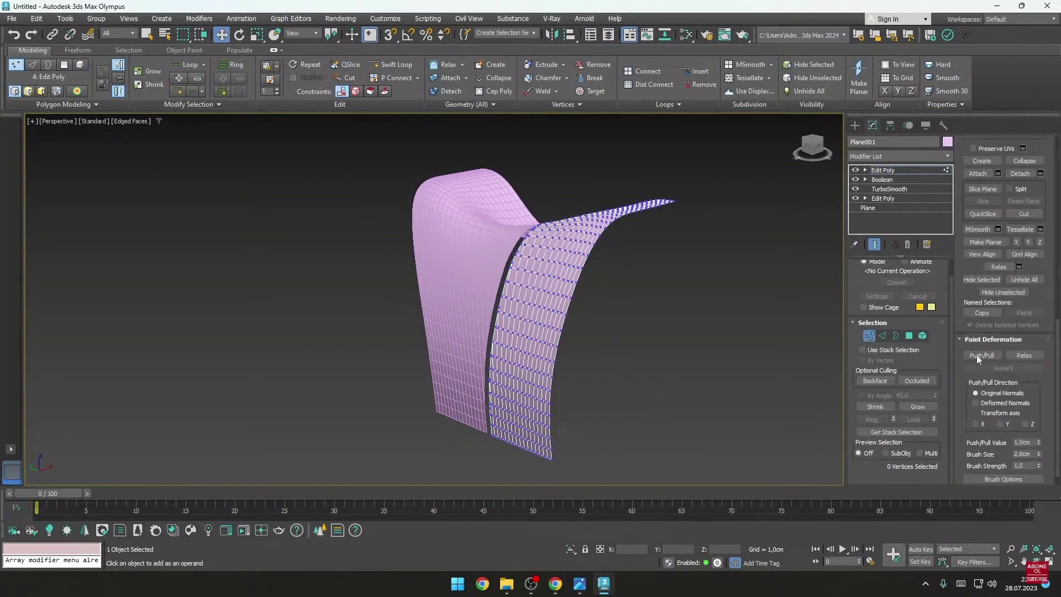
pyautogui.keyDown('alt'); pyautogui.moveTo(560, 362); pyautogui.dragTo(588, 388, button='middle'); pyautogui.keyUp('alt')
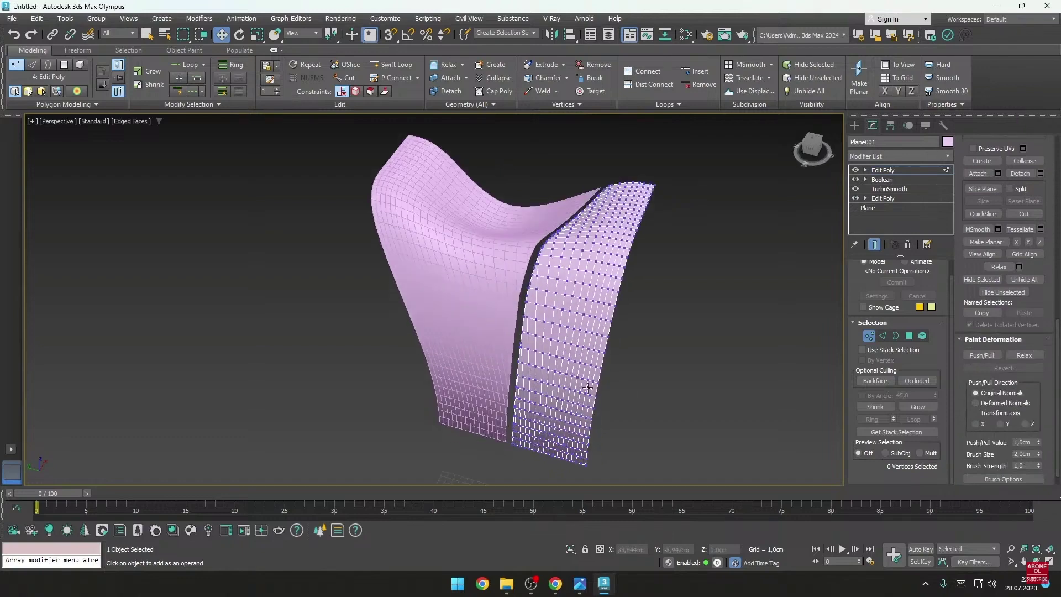
pyautogui.keyDown('alt'); pyautogui.moveTo(803, 327); pyautogui.dragTo(807, 340, button='middle'); pyautogui.keyUp('alt')
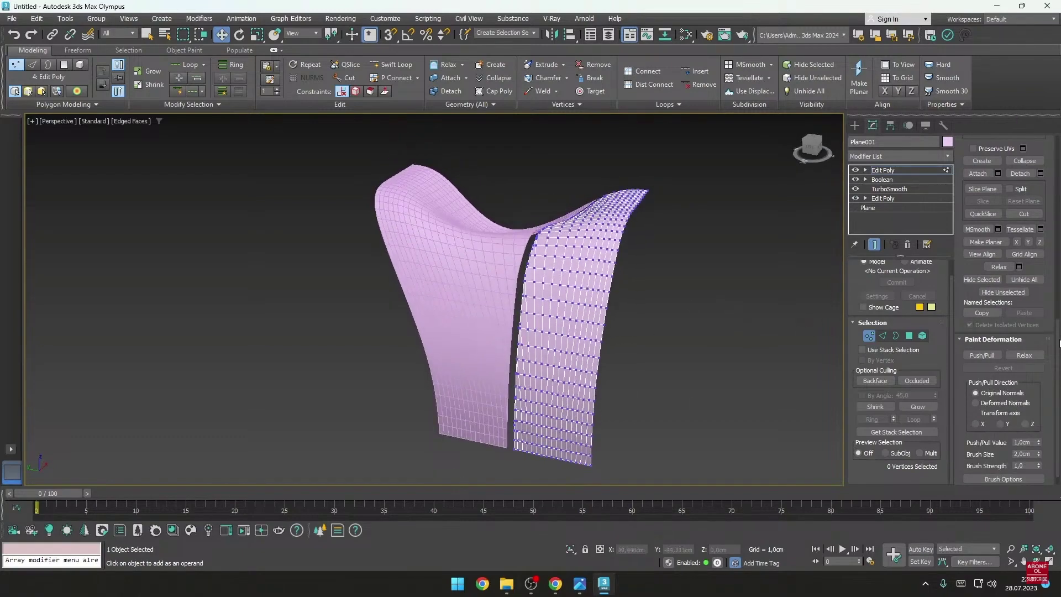
pyautogui.scroll(10, 1005, 231)
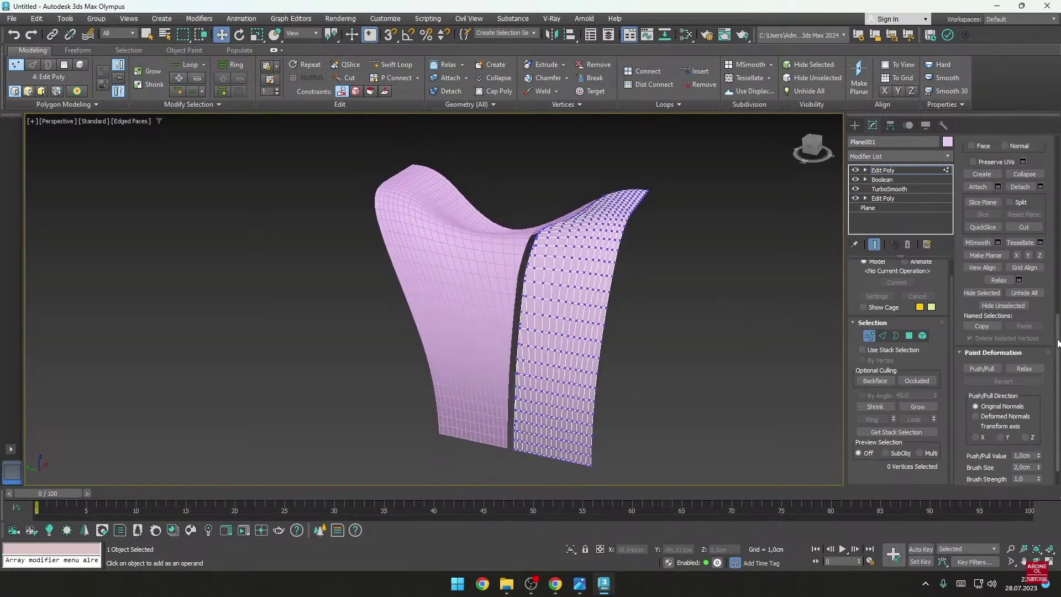
pyautogui.click(969, 252)
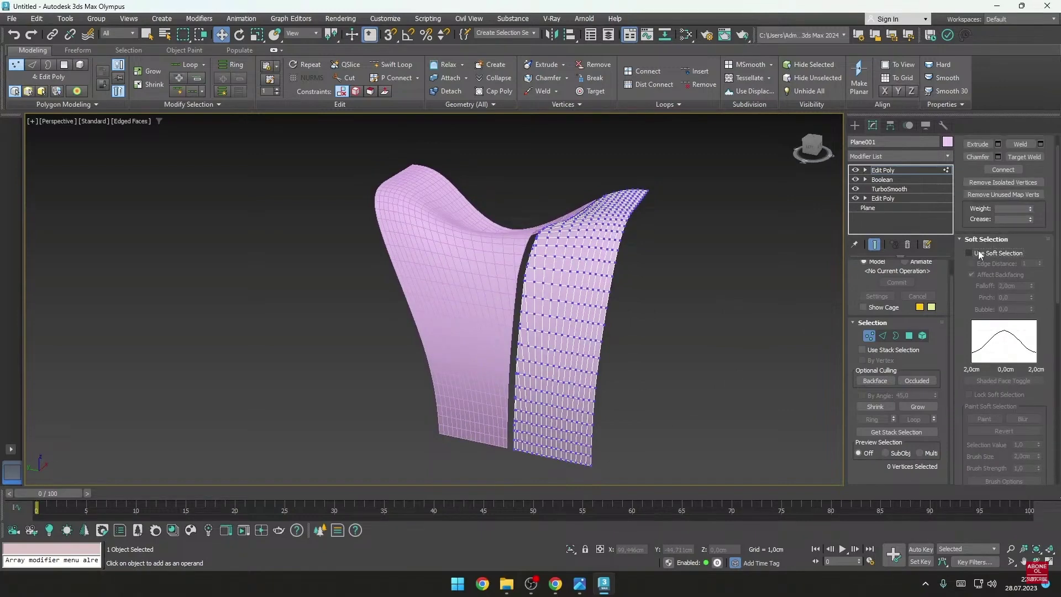
pyautogui.keyDown('alt'); pyautogui.moveTo(630, 441); pyautogui.dragTo(608, 452, button='middle'); pyautogui.keyUp('alt')
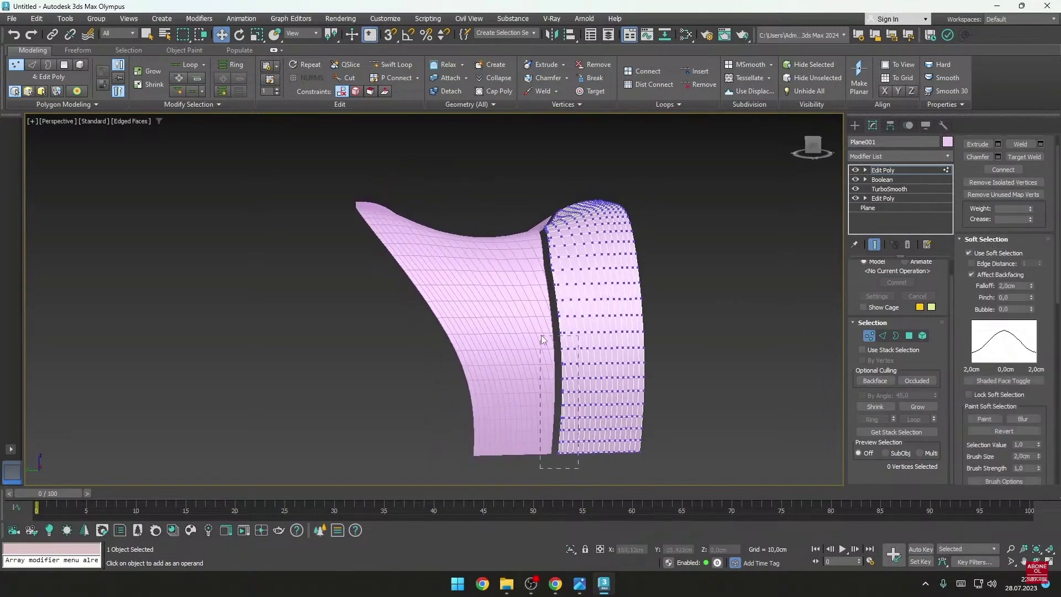
pyautogui.moveTo(542, 335); pyautogui.dragTo(543, 337)
pyautogui.keyDown('alt'); pyautogui.moveTo(544, 359); pyautogui.dragTo(609, 395, button='middle'); pyautogui.keyUp('alt')
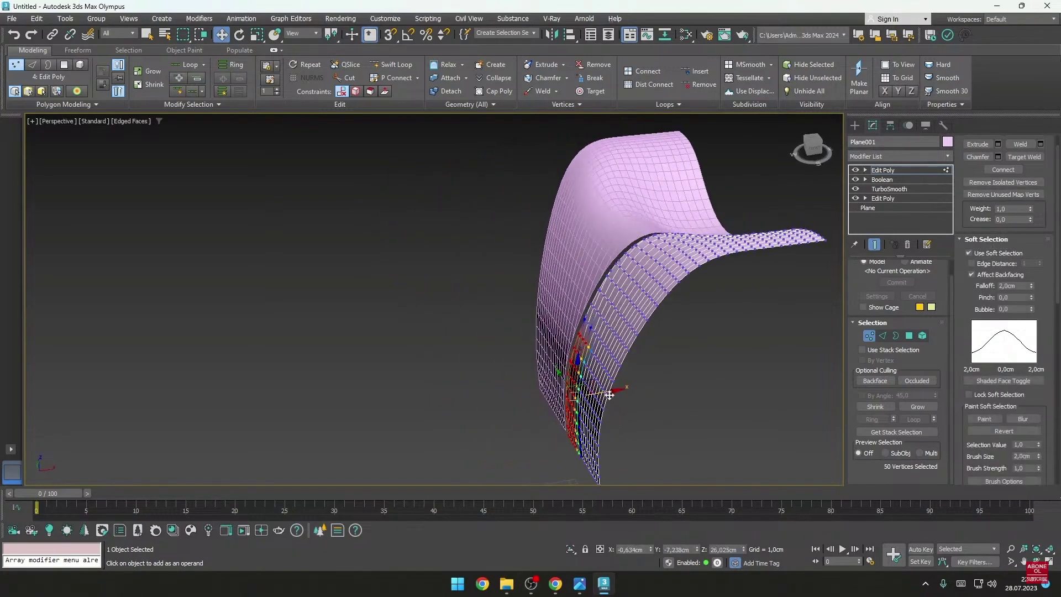
pyautogui.moveTo(609, 395); pyautogui.dragTo(617, 424)
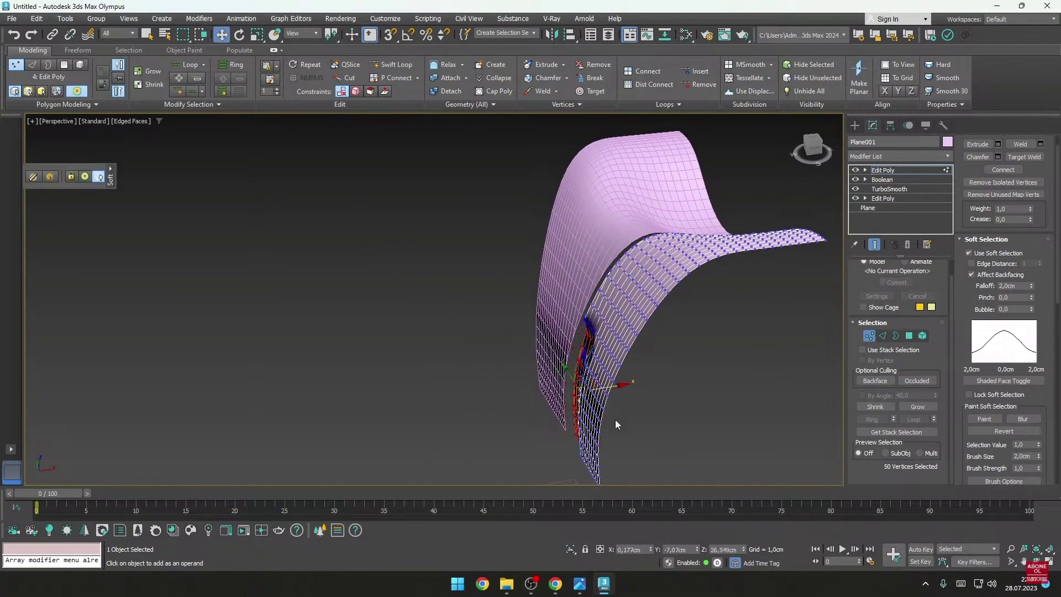
pyautogui.moveTo(616, 420)
pyautogui.keyDown('alt'); pyautogui.mouseDown(button='middle')
pyautogui.moveTo(708, 422)
pyautogui.moveTo(661, 443)
pyautogui.mouseUp(button='middle'); pyautogui.keyUp('alt')
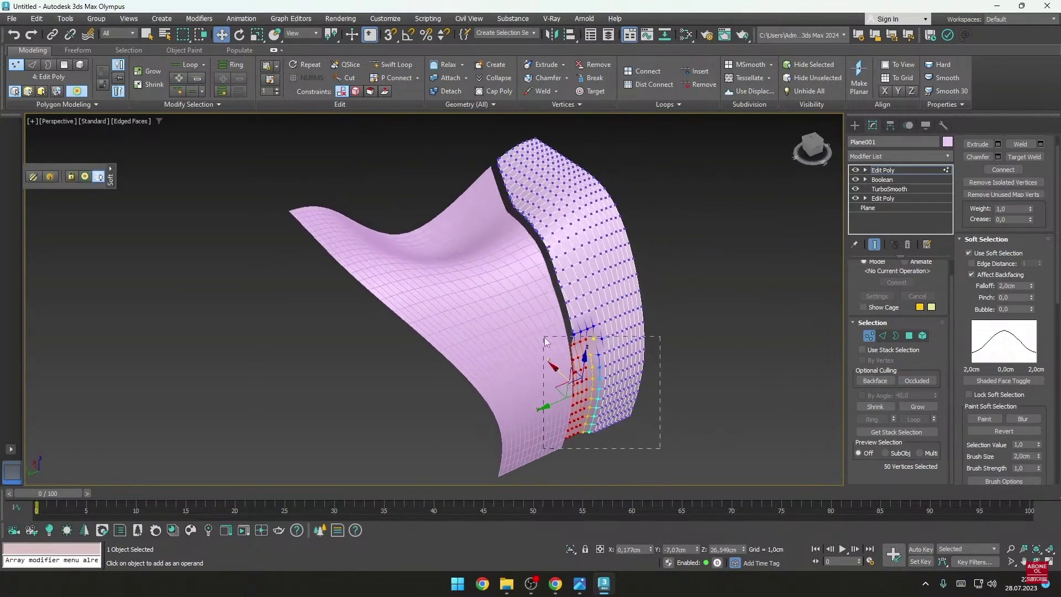
# Step: Rotate and scale a larger lower vertex patch into a narrow leg, then exit Vertex mode
pyautogui.moveTo(545, 337); pyautogui.dragTo(558, 323)
pyautogui.press('e')
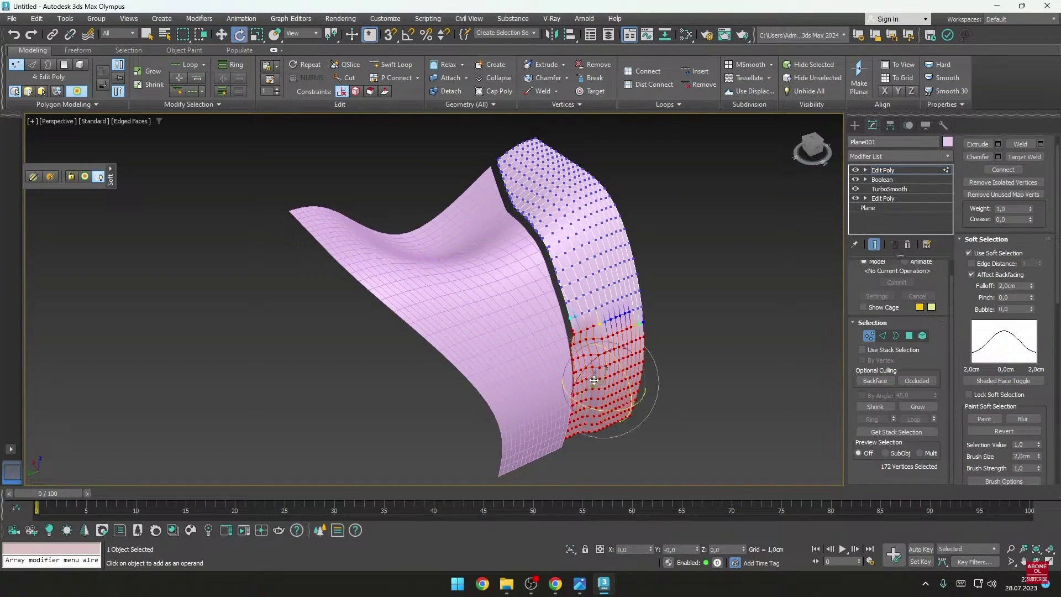
pyautogui.moveTo(608, 409); pyautogui.dragTo(635, 405)
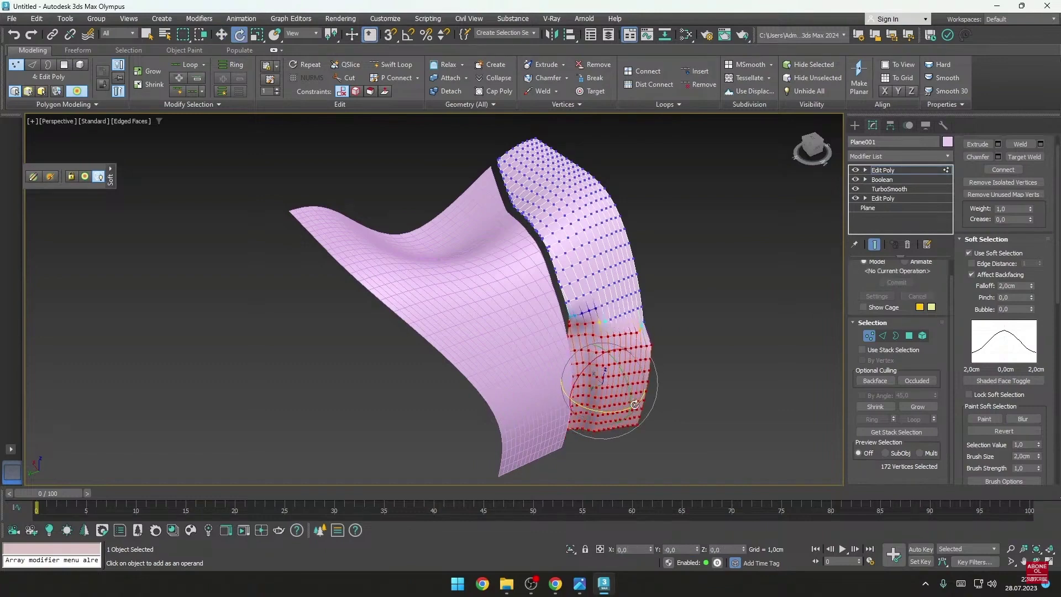
pyautogui.keyDown('alt'); pyautogui.moveTo(635, 405); pyautogui.dragTo(586, 395, button='middle'); pyautogui.keyUp('alt')
pyautogui.press('r')
pyautogui.moveTo(563, 386)
pyautogui.mouseDown()
pyautogui.moveTo(581, 393)
pyautogui.moveTo(651, 359)
pyautogui.mouseUp()
pyautogui.scroll(3, 651, 359)
pyautogui.keyDown('alt'); pyautogui.moveTo(652, 359); pyautogui.dragTo(627, 350, button='middle'); pyautogui.keyUp('alt')
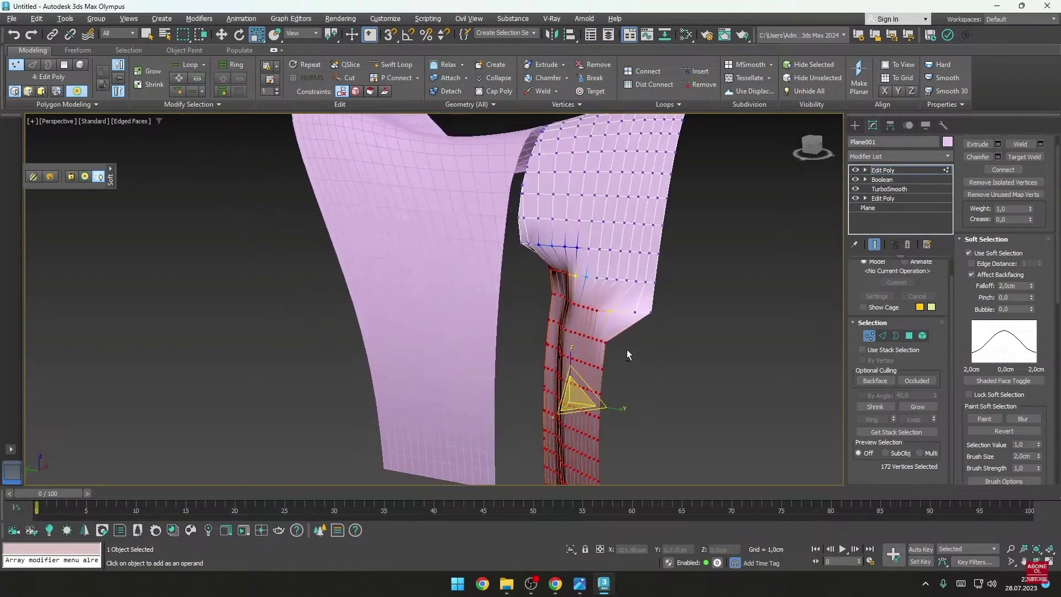
pyautogui.click(872, 339)
pyautogui.click(777, 354)
pyautogui.scroll(-5, 777, 354)
pyautogui.keyDown('alt'); pyautogui.moveTo(751, 346); pyautogui.dragTo(711, 394, button='middle'); pyautogui.keyUp('alt')
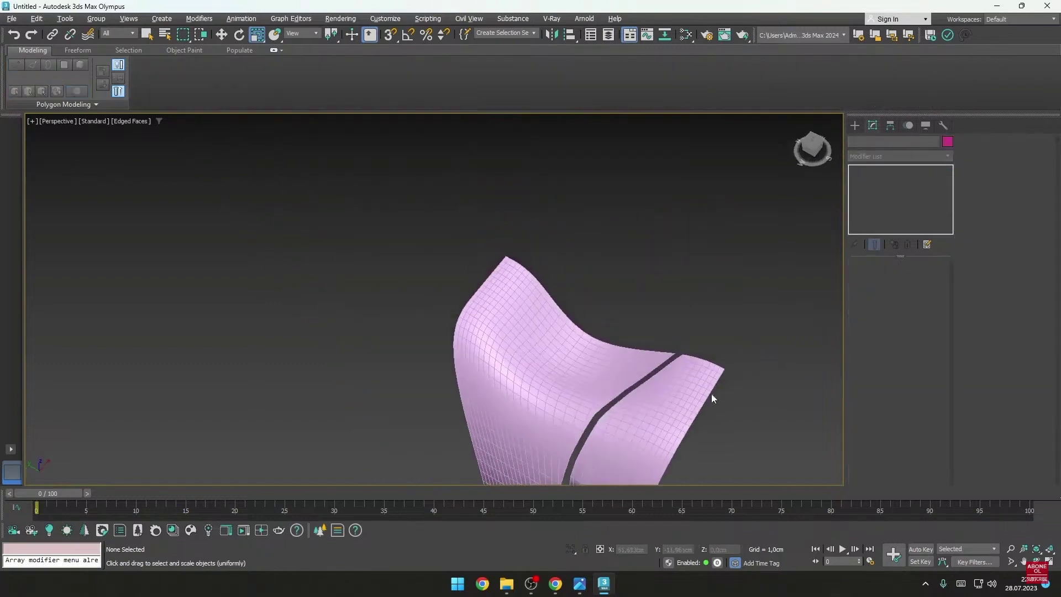
# Step: Reselect the right wall strip and undo its last scaling
pyautogui.click(645, 443)
pyautogui.keyDown('alt'); pyautogui.moveTo(645, 443); pyautogui.dragTo(592, 376, button='middle'); pyautogui.keyUp('alt')
pyautogui.click(592, 376)
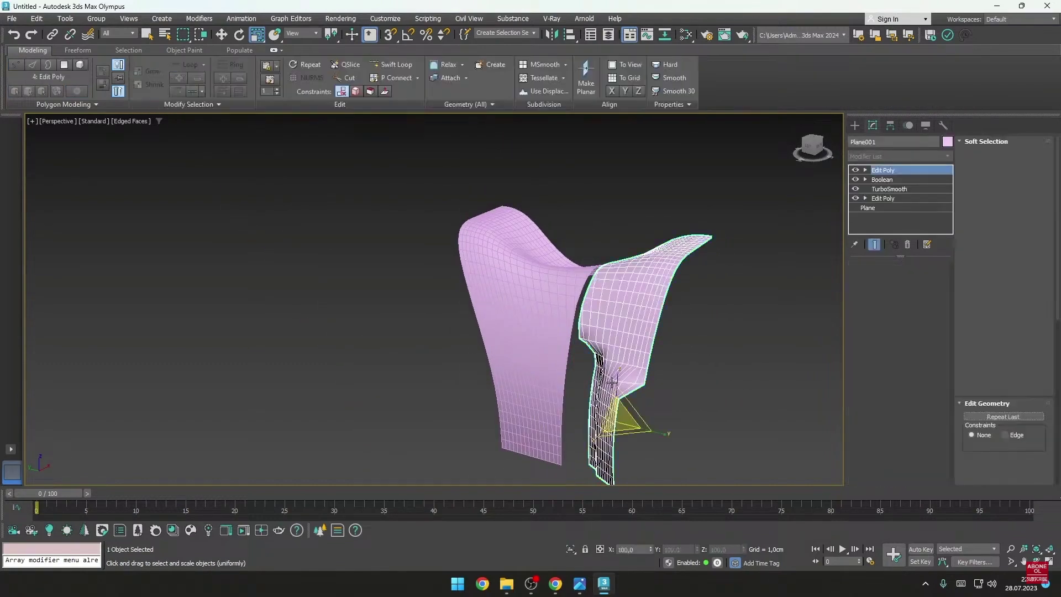
pyautogui.hotkey('ctrl', 'z')
pyautogui.hotkey('ctrl', 'z')
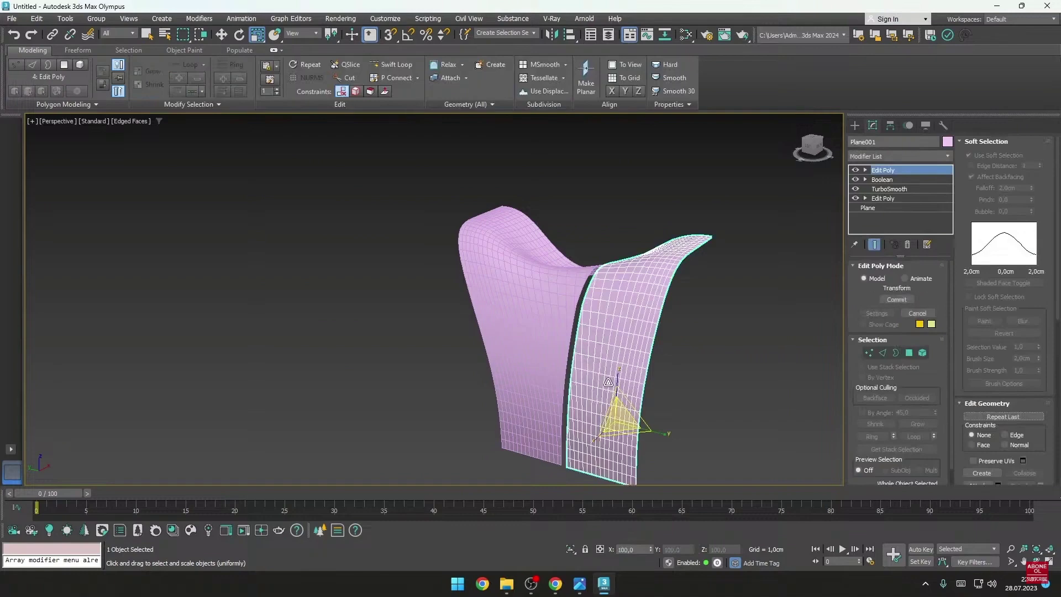
# Step: Add the left wall panel to the selection and bring up the Modifier List
pyautogui.keyDown('ctrl'); pyautogui.click(542, 349); pyautogui.keyUp('ctrl')
pyautogui.moveTo(575, 332)
pyautogui.keyDown('alt'); pyautogui.mouseDown(button='middle')
pyautogui.moveTo(688, 343)
pyautogui.moveTo(774, 276)
pyautogui.mouseUp(button='middle'); pyautogui.keyUp('alt')
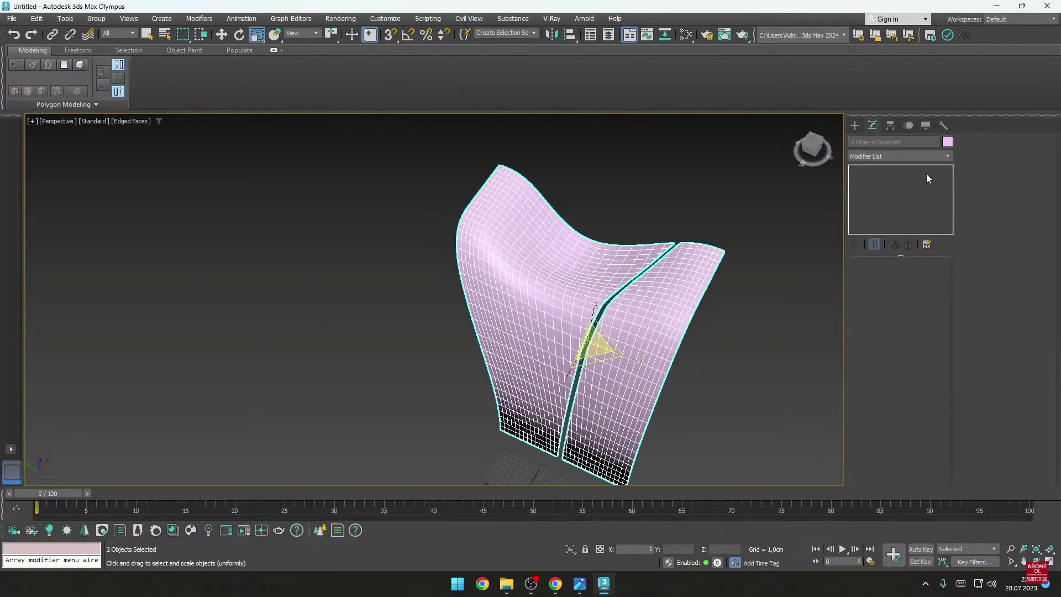
pyautogui.click(894, 155)
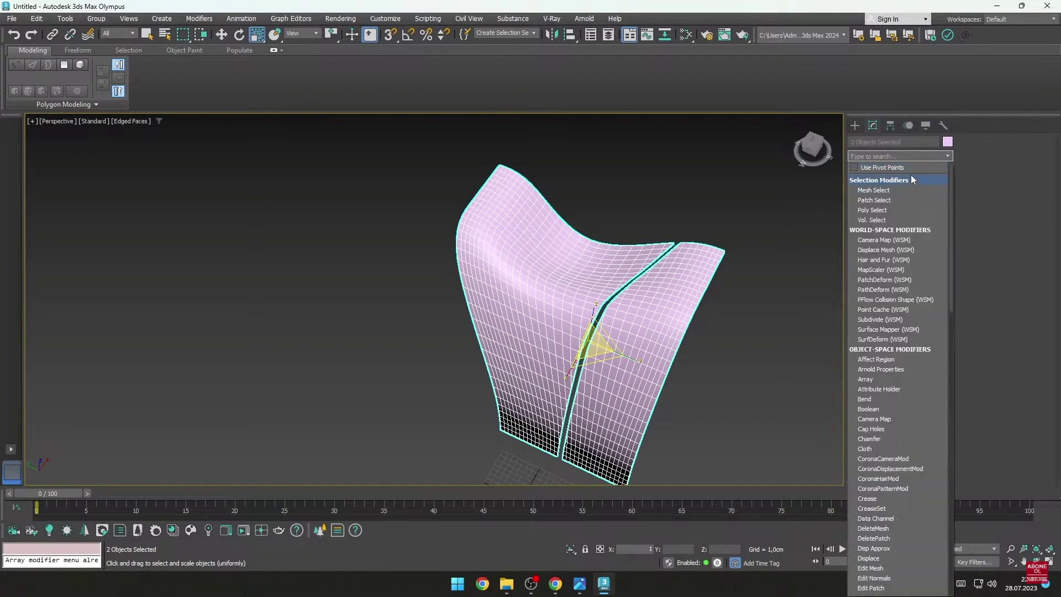
pyautogui.moveTo(817, 228)
pyautogui.keyDown('alt'); pyautogui.mouseDown(button='middle')
pyautogui.moveTo(704, 364)
pyautogui.moveTo(704, 323)
pyautogui.moveTo(658, 336)
pyautogui.mouseUp(button='middle'); pyautogui.keyUp('alt')
pyautogui.click(633, 346)
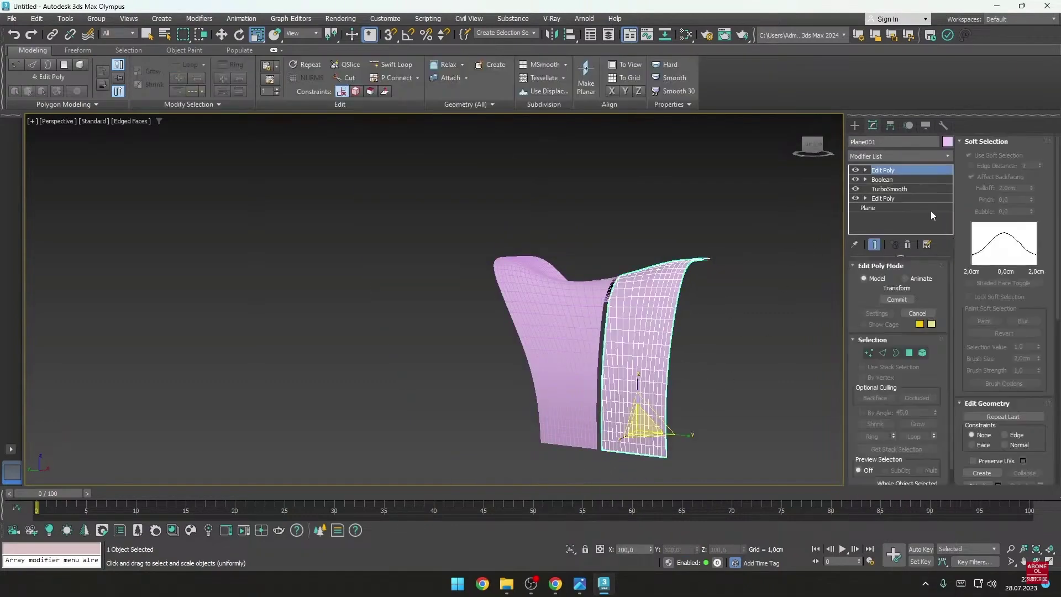
pyautogui.click(903, 156)
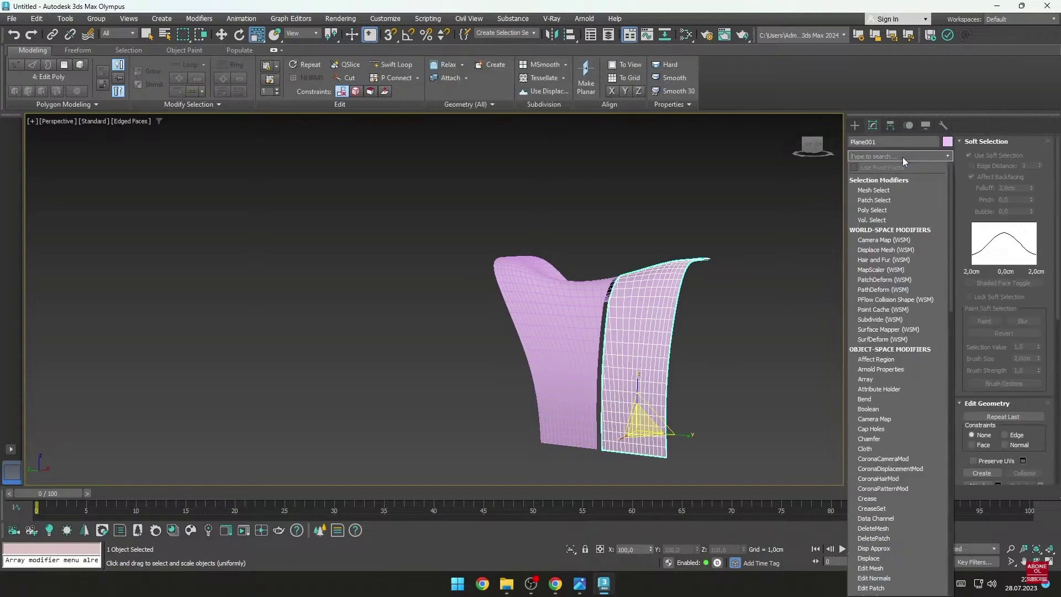
pyautogui.write('op')
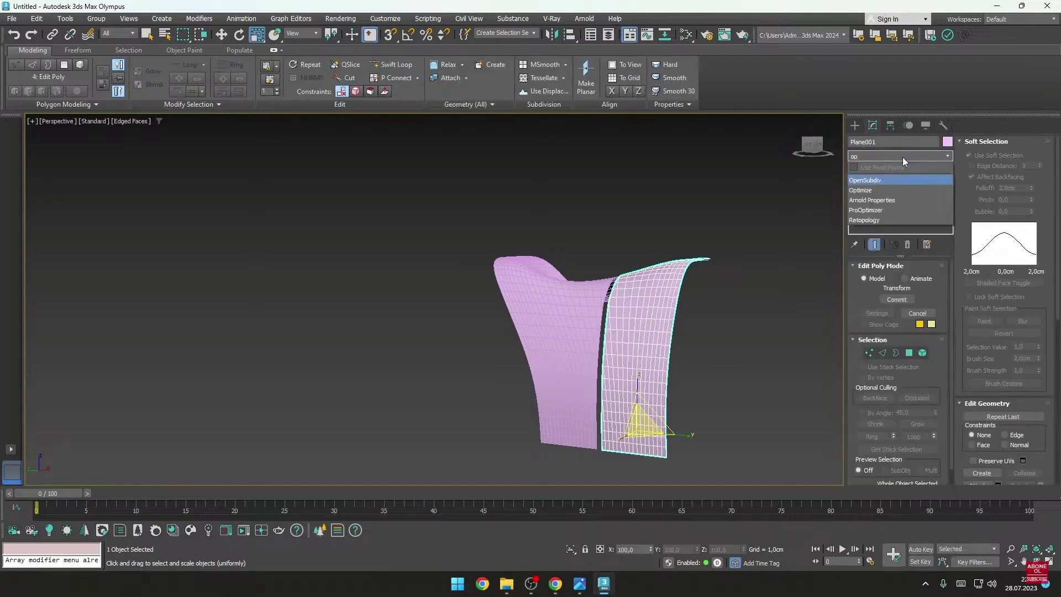
pyautogui.press('Down')
pyautogui.press('Down')
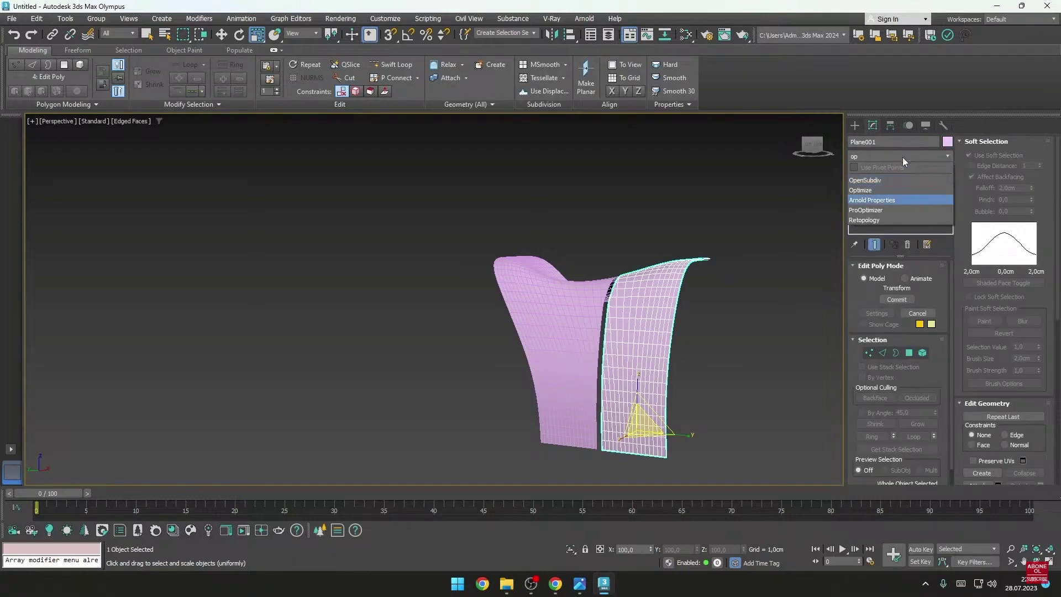
pyautogui.press('Up')
pyautogui.press('Return')
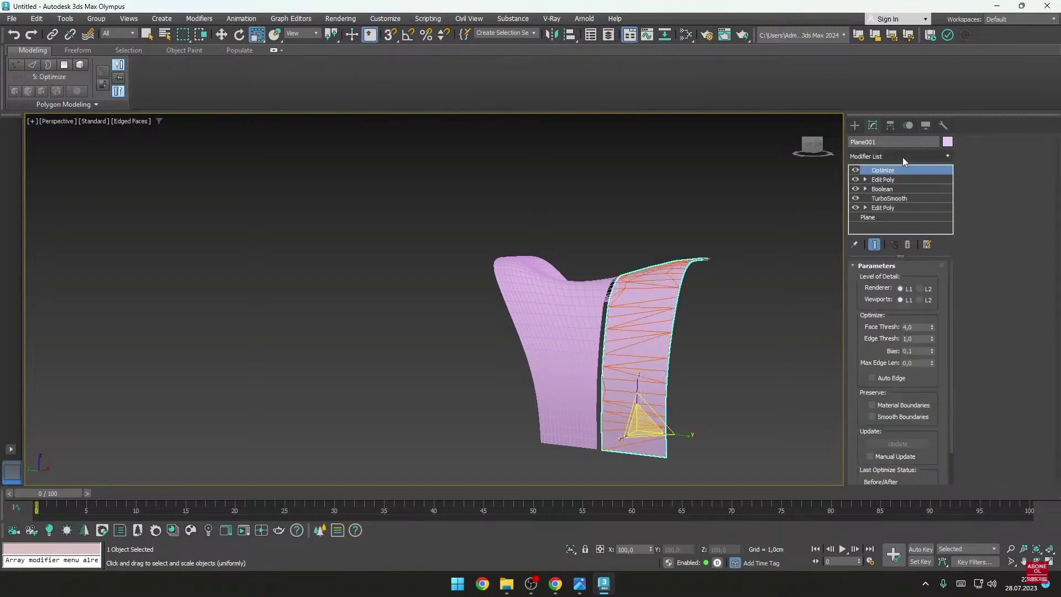
pyautogui.keyDown('alt'); pyautogui.moveTo(738, 171); pyautogui.dragTo(721, 314, button='middle'); pyautogui.keyUp('alt')
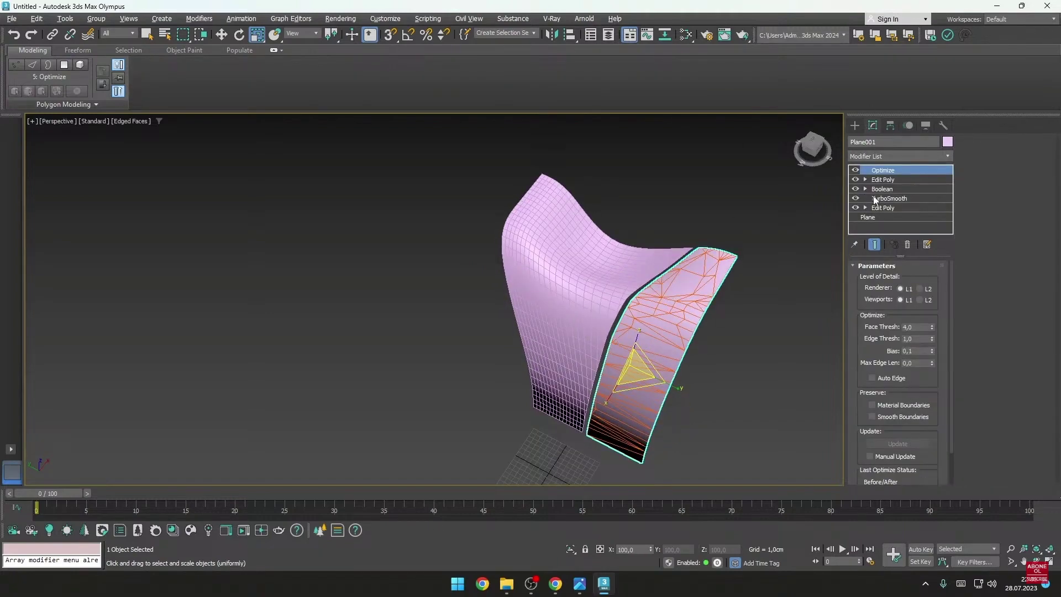
pyautogui.rightClick(883, 171)
pyautogui.click(909, 187)
pyautogui.keyDown('alt'); pyautogui.moveTo(782, 262); pyautogui.dragTo(705, 306, button='middle'); pyautogui.keyUp('alt')
pyautogui.moveTo(679, 340); pyautogui.dragTo(638, 274, button='middle')
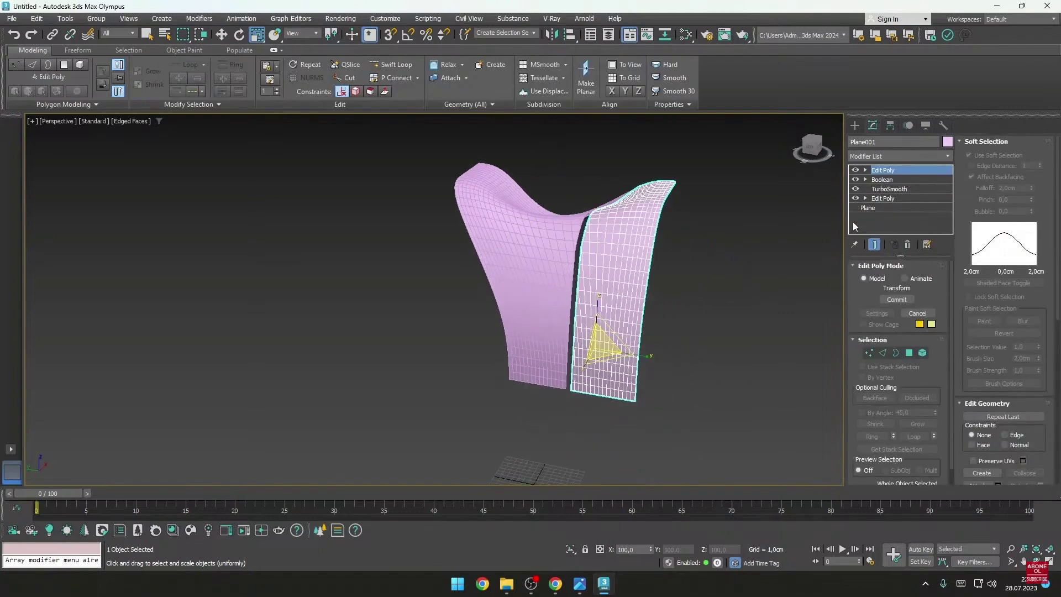
pyautogui.keyDown('alt'); pyautogui.moveTo(826, 253); pyautogui.dragTo(674, 303, button='middle'); pyautogui.keyUp('alt')
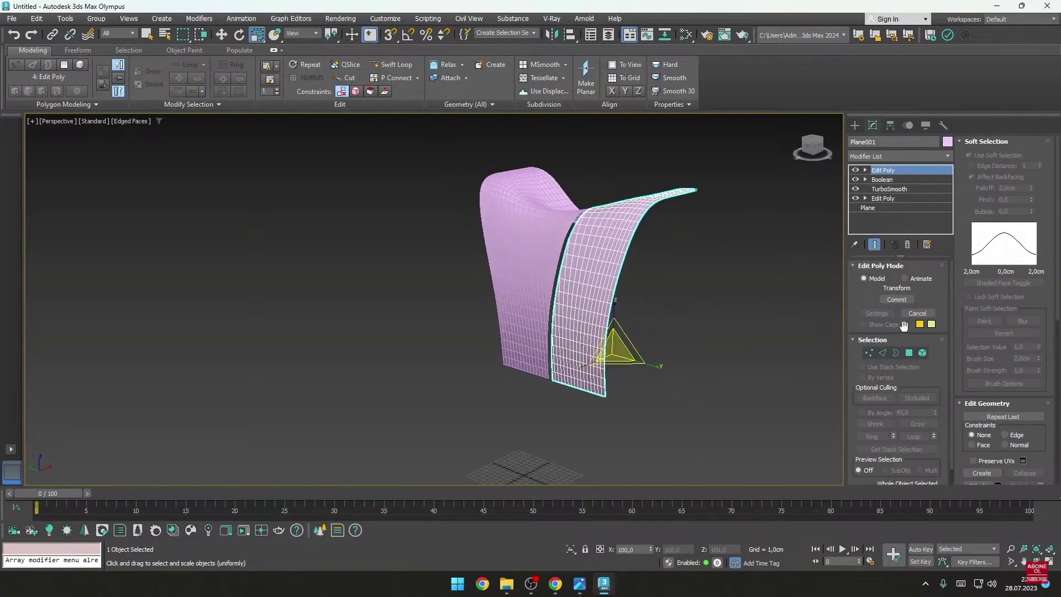
pyautogui.click(870, 353)
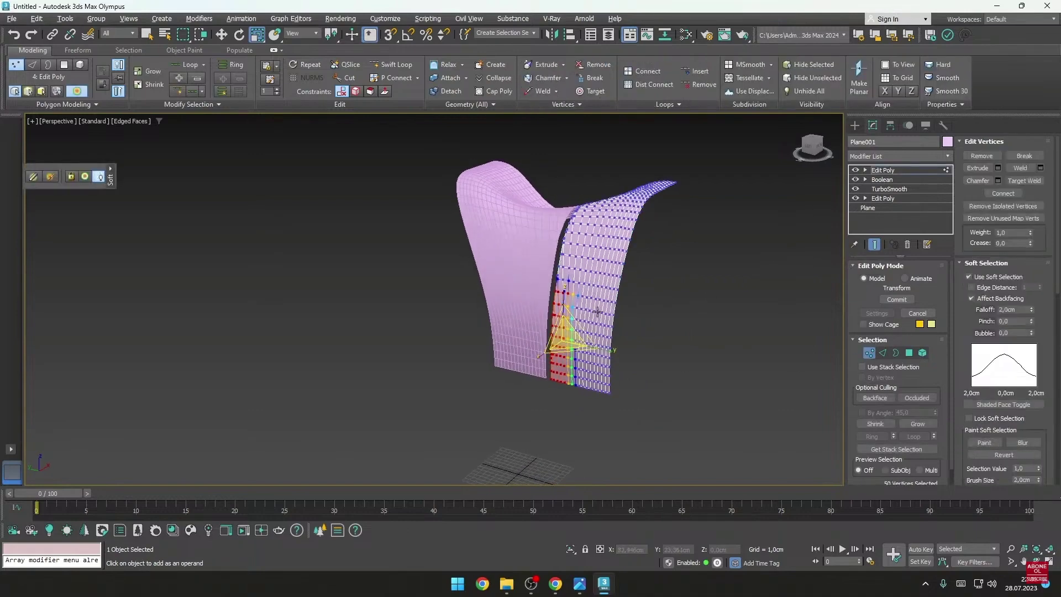
pyautogui.click(871, 353)
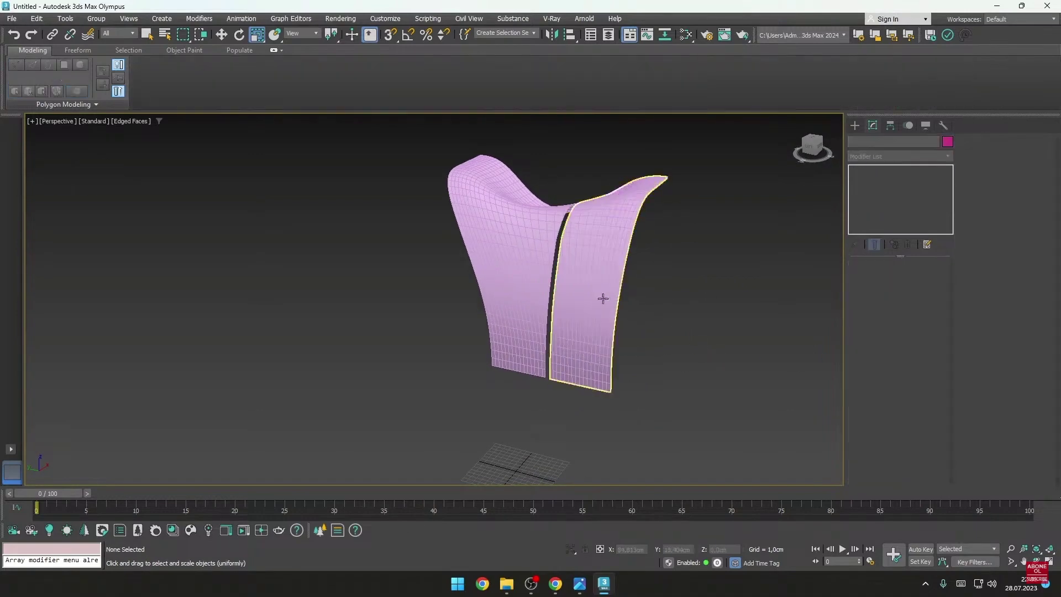
# Step: Apply Quadify Mesh to the right panel with Quad Size % set to 98,5
pyautogui.click(897, 156)
pyautogui.write('s')
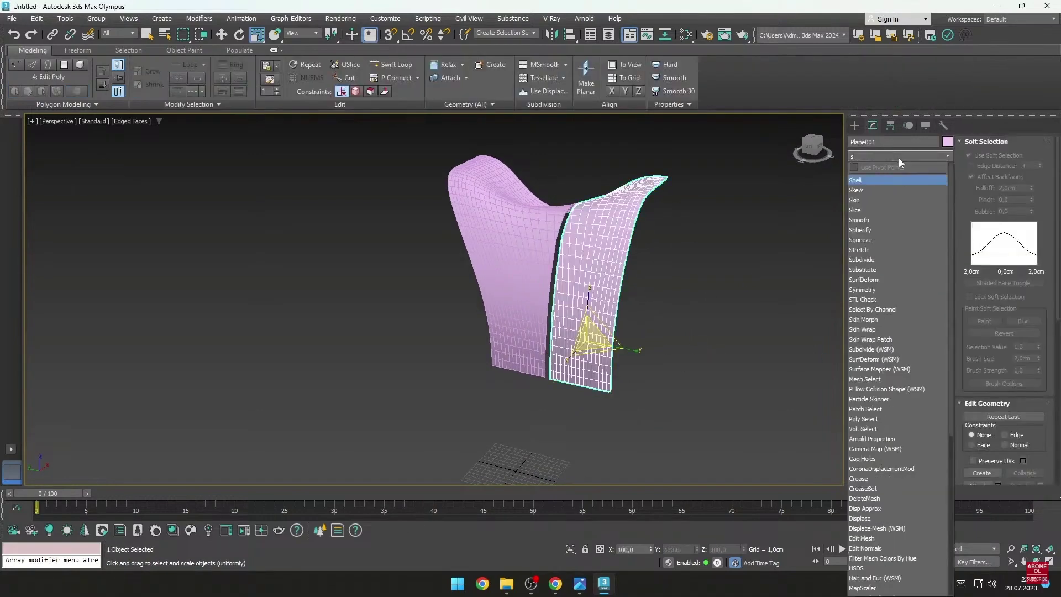
pyautogui.write('impl')
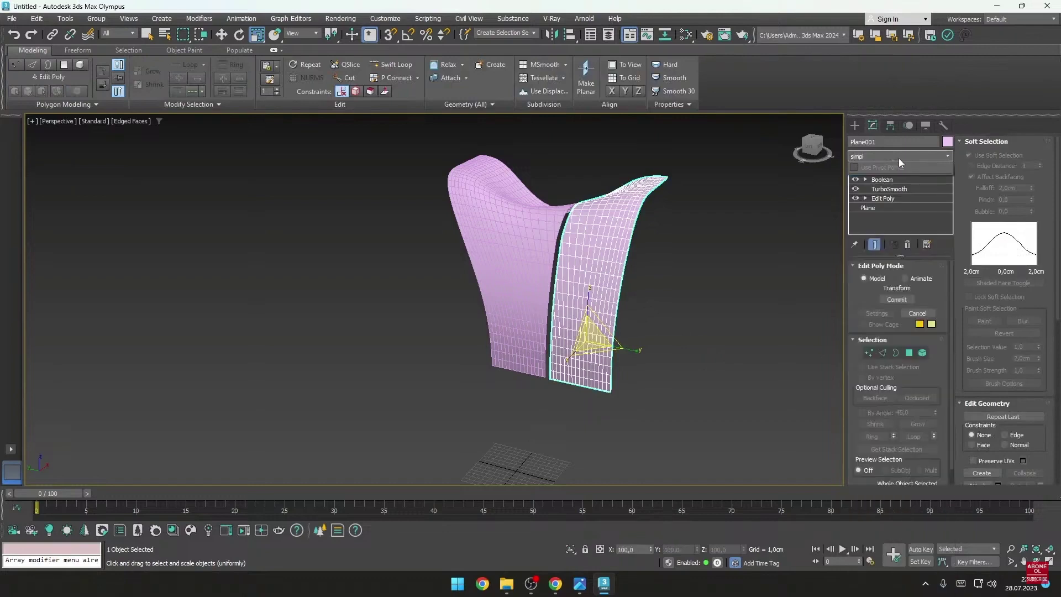
pyautogui.press('BackSpace')
pyautogui.press('BackSpace')
pyautogui.press('BackSpace')
pyautogui.press('BackSpace')
pyautogui.press('BackSpace')
pyautogui.write('qua')
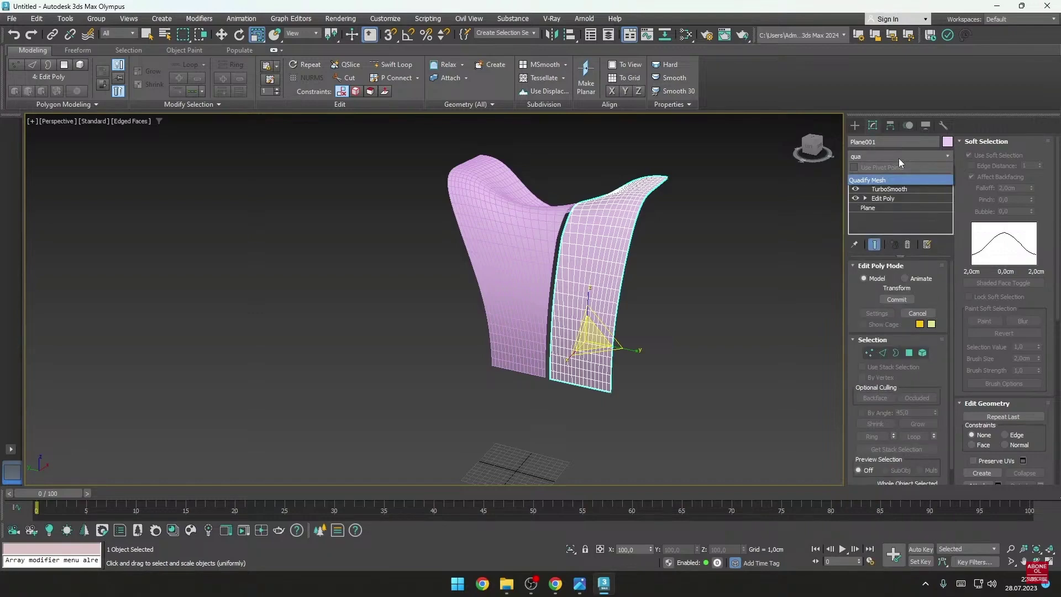
pyautogui.click(865, 184)
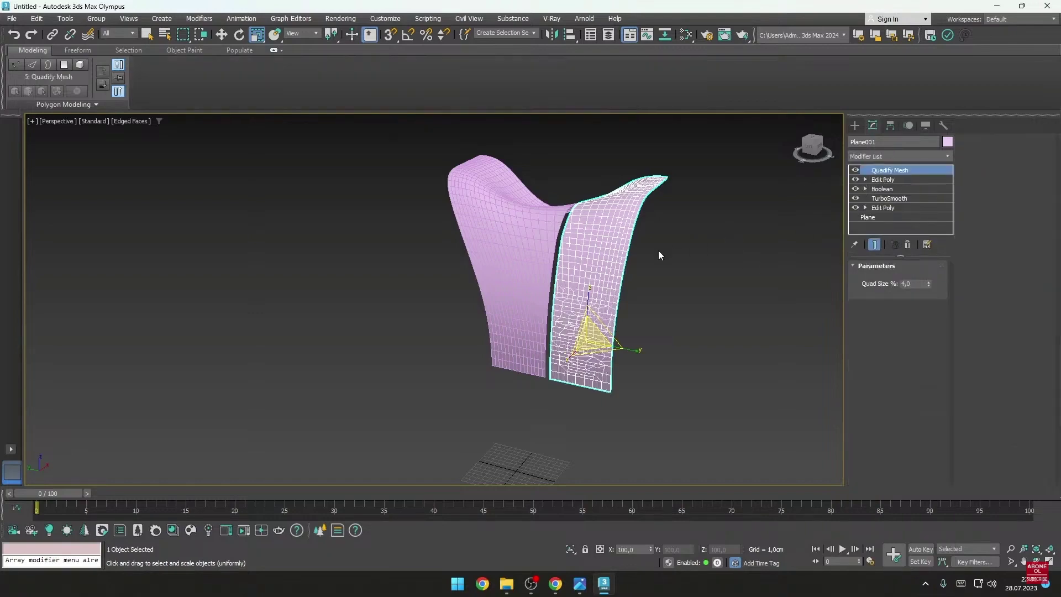
pyautogui.scroll(3, 659, 255)
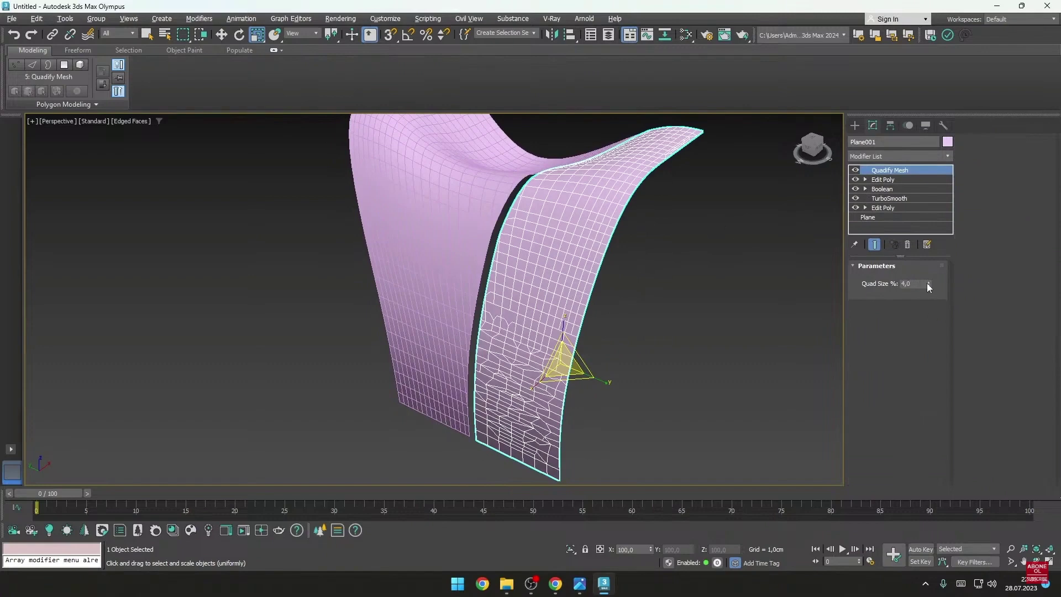
pyautogui.moveTo(927, 283); pyautogui.dragTo(930, 315)
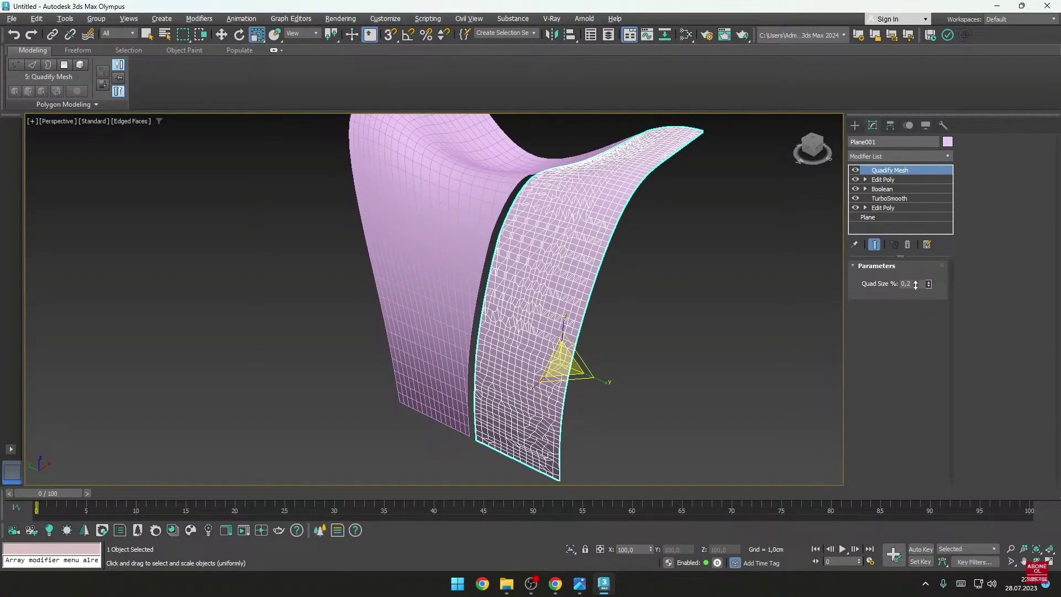
pyautogui.moveTo(712, 233); pyautogui.dragTo(644, 235)
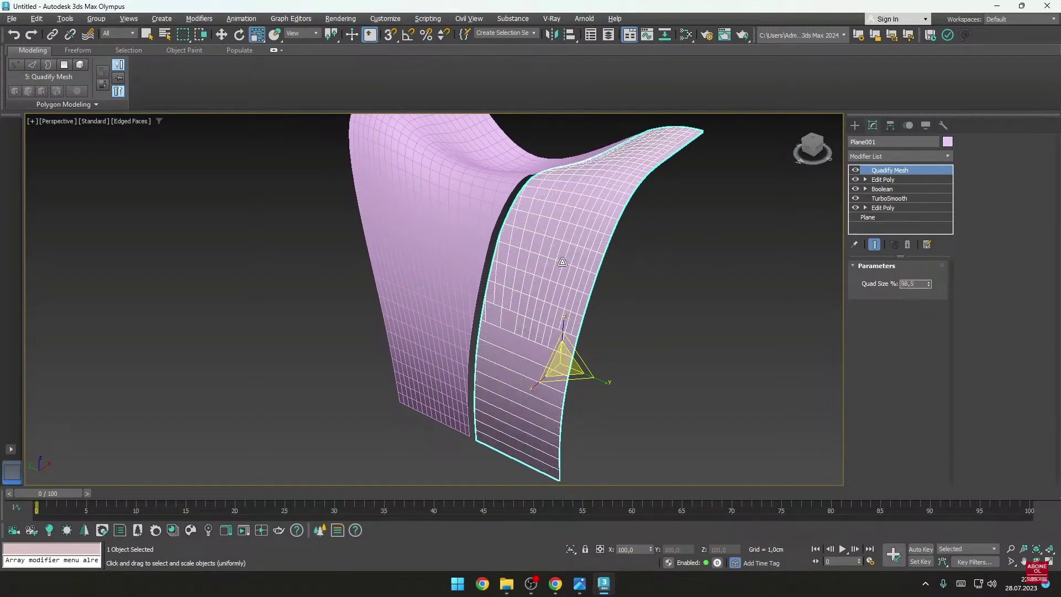
pyautogui.moveTo(563, 262)
pyautogui.keyDown('alt'); pyautogui.mouseDown(button='middle')
pyautogui.moveTo(595, 227)
pyautogui.moveTo(577, 282)
pyautogui.moveTo(582, 354)
pyautogui.moveTo(564, 360)
pyautogui.moveTo(505, 308)
pyautogui.moveTo(527, 357)
pyautogui.mouseUp(button='middle'); pyautogui.keyUp('alt')
pyautogui.scroll(-5, 505, 308)
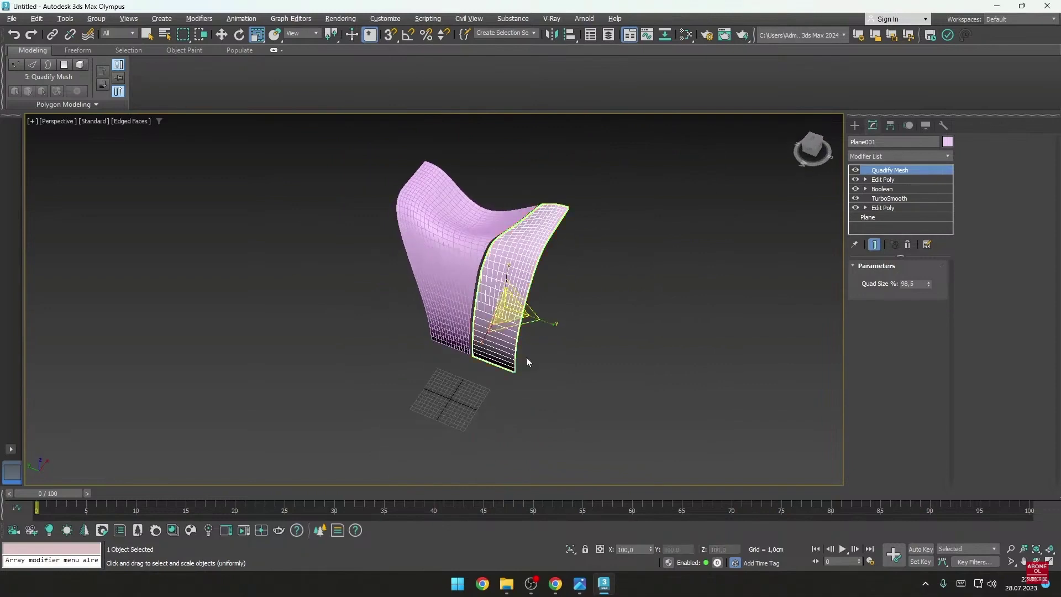
pyautogui.click(609, 270)
pyautogui.click(508, 290)
pyautogui.keyDown('alt'); pyautogui.moveTo(508, 289); pyautogui.dragTo(554, 305, button='middle'); pyautogui.keyUp('alt')
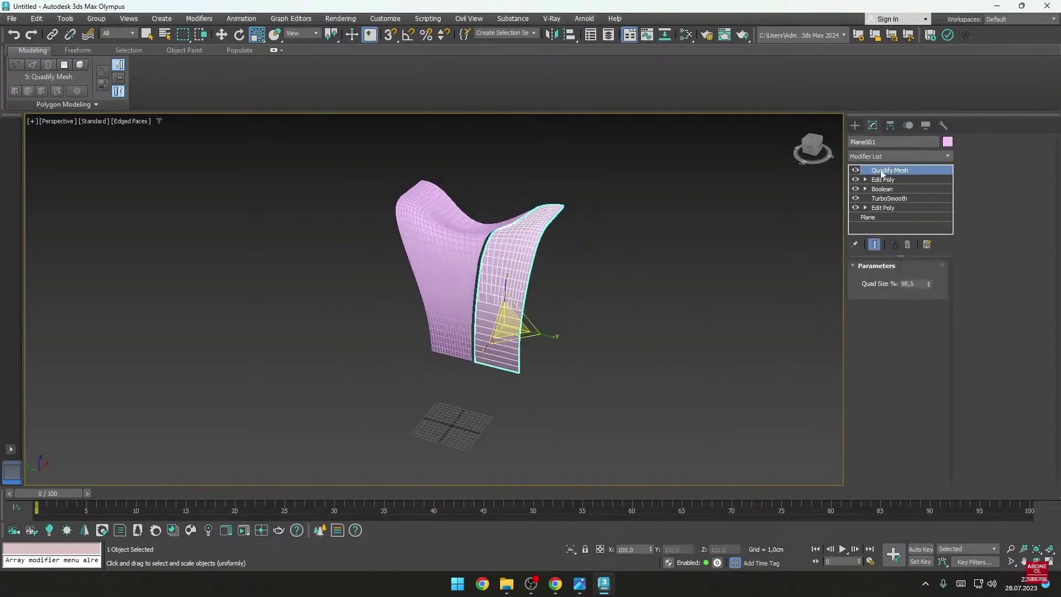
pyautogui.scroll(3, 517, 264)
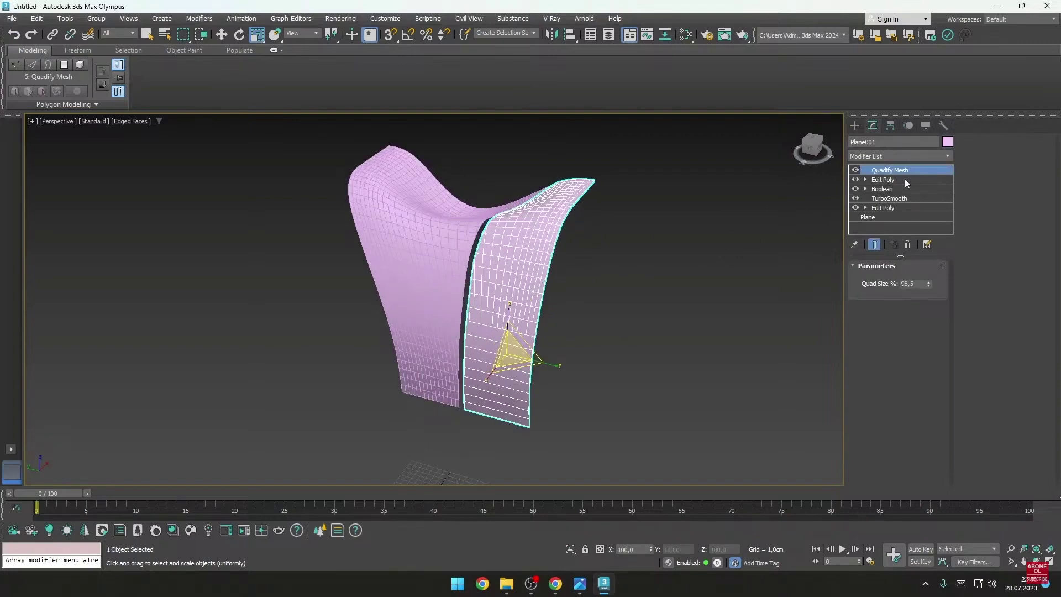
pyautogui.scroll(-3, 620, 275)
pyautogui.keyDown('alt'); pyautogui.moveTo(620, 275); pyautogui.dragTo(597, 308, button='middle'); pyautogui.keyUp('alt')
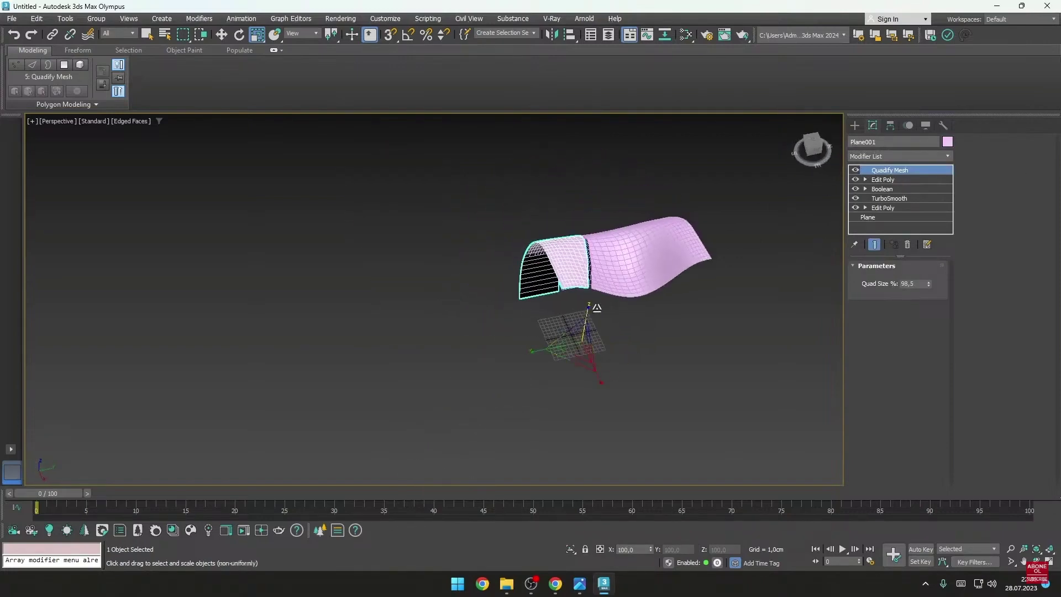
pyautogui.click(608, 303)
pyautogui.scroll(4, 618, 298)
pyautogui.moveTo(701, 287)
pyautogui.mouseDown(button='middle')
pyautogui.moveTo(590, 331)
pyautogui.moveTo(636, 375)
pyautogui.moveTo(606, 316)
pyautogui.moveTo(574, 382)
pyautogui.moveTo(594, 370)
pyautogui.mouseUp(button='middle')
pyautogui.scroll(-3, 590, 331)
pyautogui.scroll(5, 498, 304)
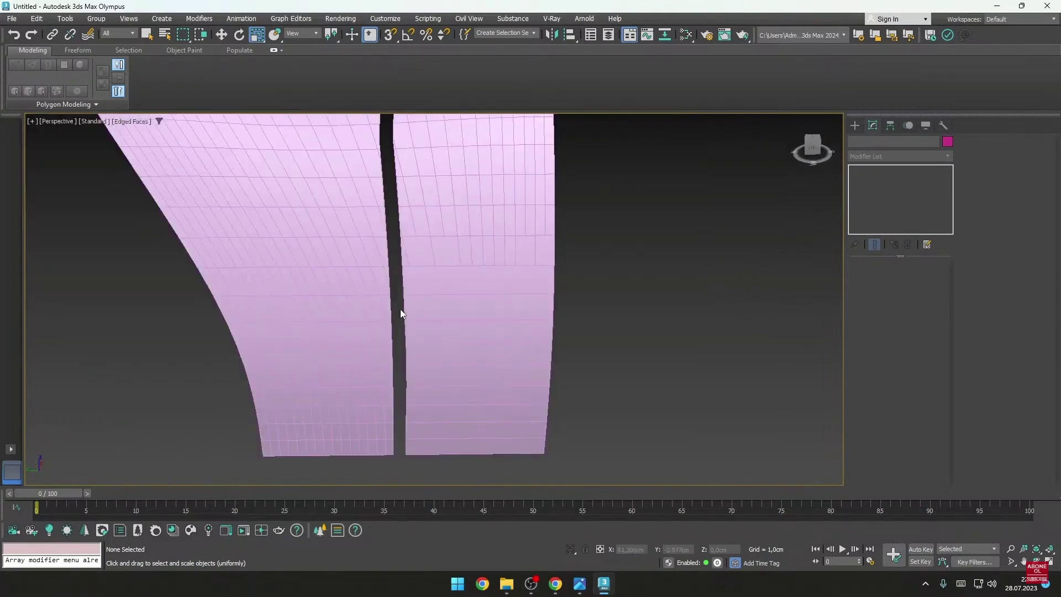
pyautogui.scroll(-5, 401, 314)
pyautogui.keyDown('alt'); pyautogui.moveTo(483, 315); pyautogui.dragTo(457, 323, button='middle'); pyautogui.keyUp('alt')
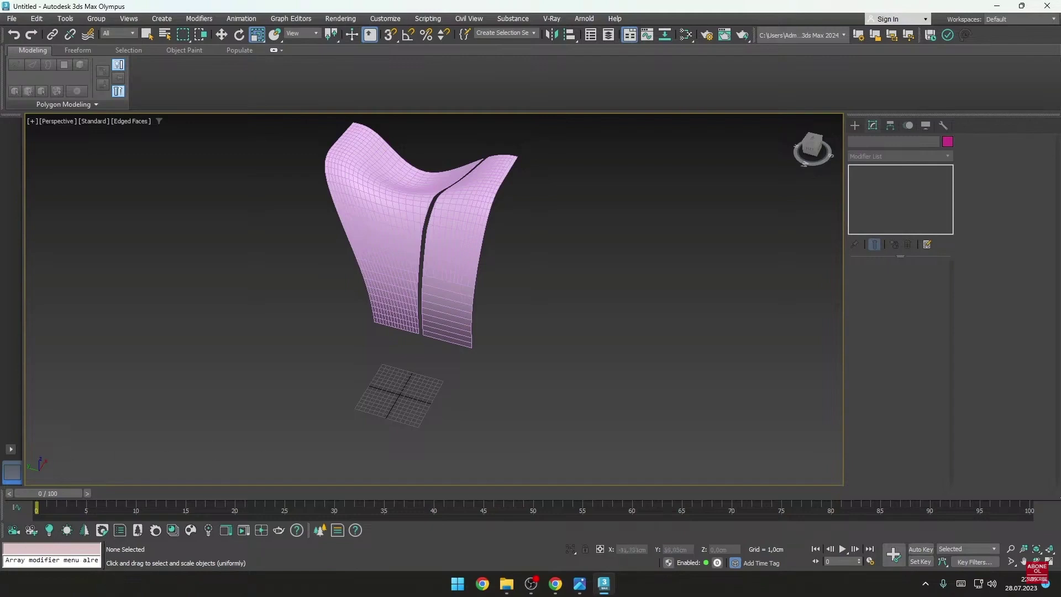
# Step: Reselect the right panel, return to TurboSmooth, and decline the topology warning
pyautogui.keyDown('alt'); pyautogui.moveTo(560, 227); pyautogui.dragTo(555, 264, button='middle'); pyautogui.keyUp('alt')
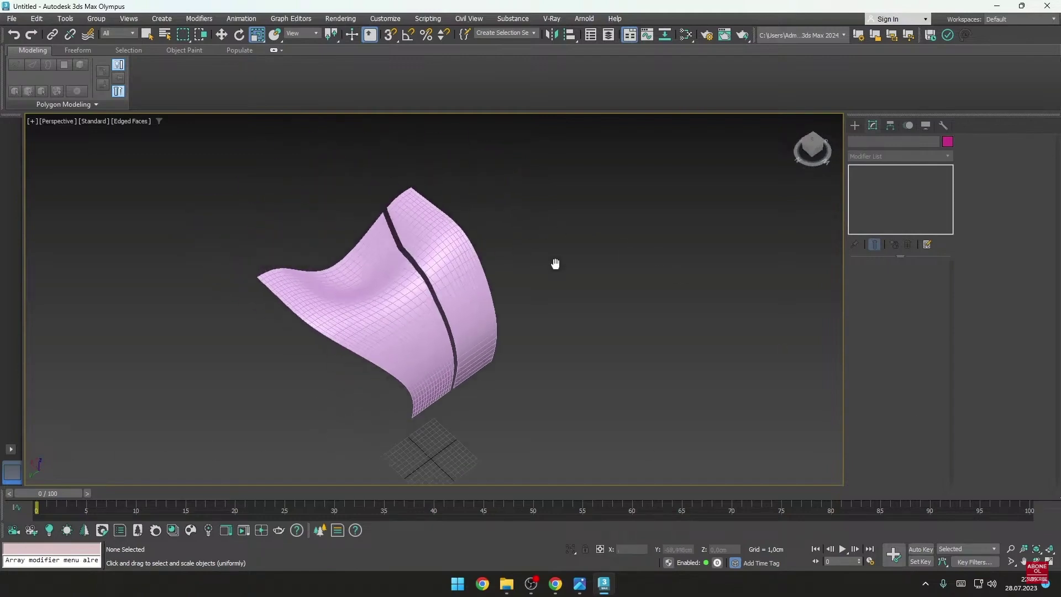
pyautogui.click(434, 256)
pyautogui.moveTo(523, 317)
pyautogui.keyDown('alt'); pyautogui.mouseDown(button='middle')
pyautogui.moveTo(470, 252)
pyautogui.moveTo(472, 291)
pyautogui.moveTo(439, 251)
pyautogui.mouseUp(button='middle'); pyautogui.keyUp('alt')
pyautogui.press('q')
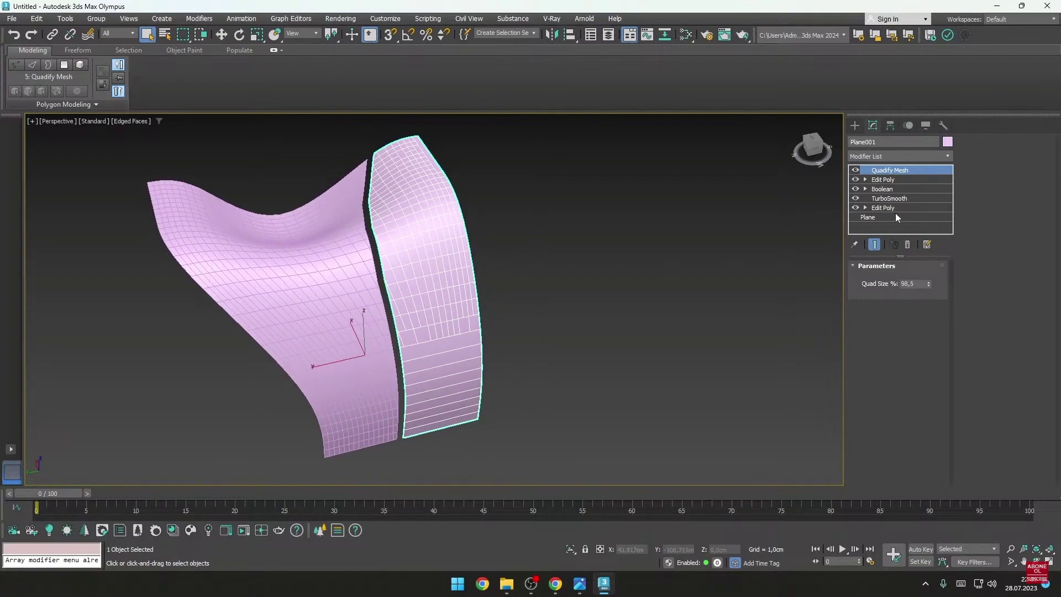
pyautogui.click(891, 198)
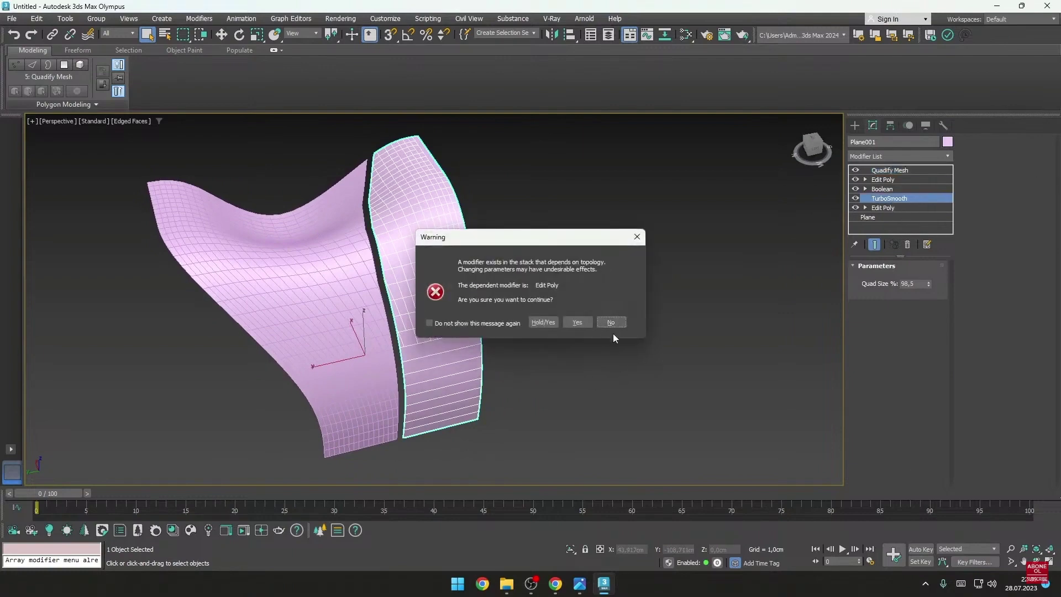
pyautogui.click(611, 322)
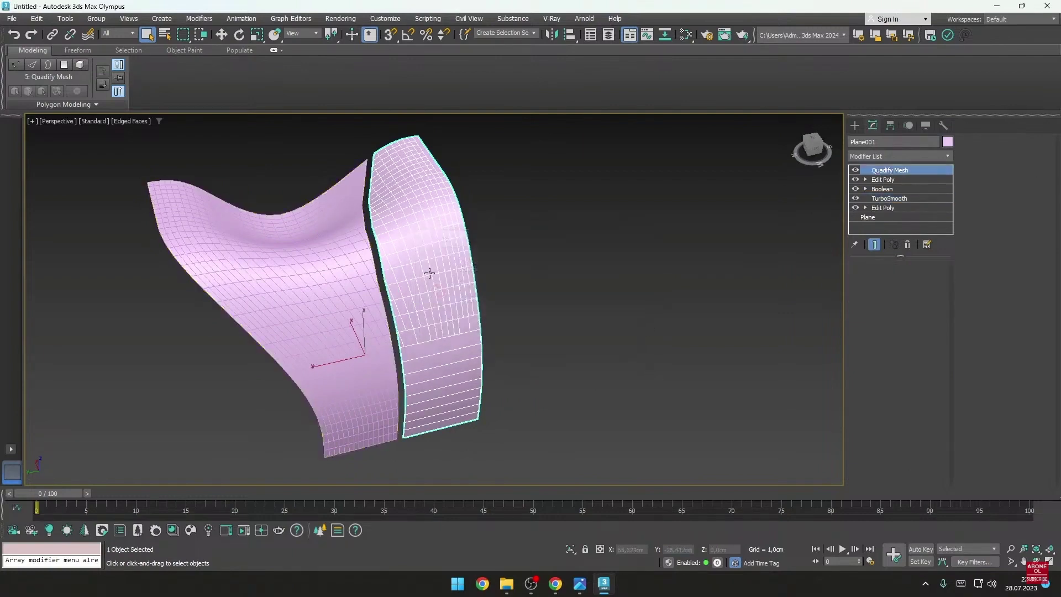
# Step: Turn off Edged Faces with F4 and orbit the smooth wall
pyautogui.keyDown('alt'); pyautogui.moveTo(465, 293); pyautogui.dragTo(460, 306, button='middle'); pyautogui.keyUp('alt')
pyautogui.press('F4')
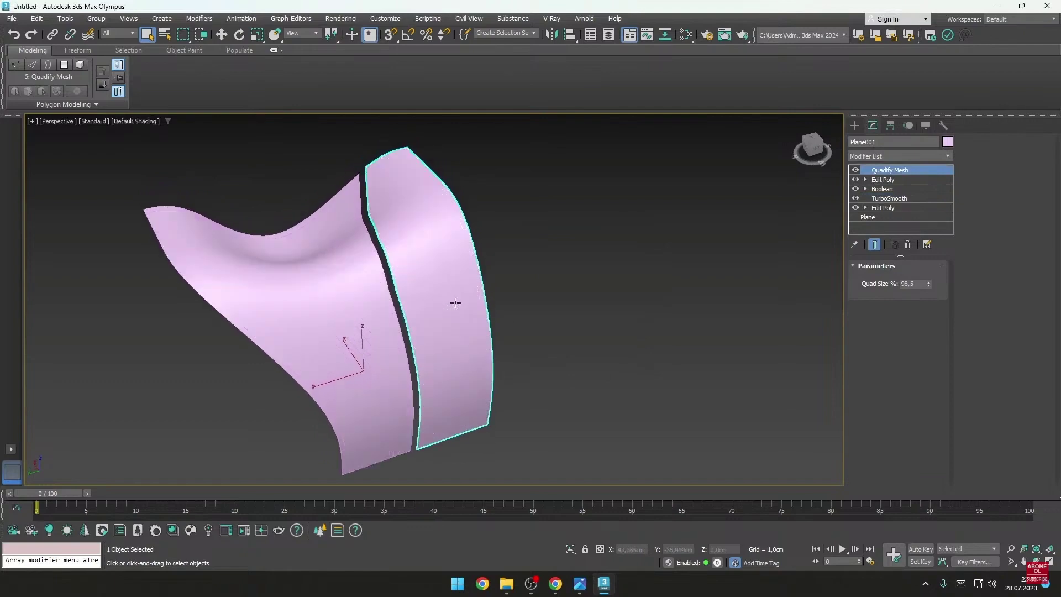
pyautogui.scroll(3, 455, 303)
pyautogui.scroll(-3, 445, 291)
pyautogui.moveTo(446, 291)
pyautogui.keyDown('alt'); pyautogui.mouseDown(button='middle')
pyautogui.moveTo(460, 284)
pyautogui.moveTo(422, 300)
pyautogui.moveTo(400, 284)
pyautogui.moveTo(419, 256)
pyautogui.moveTo(703, 255)
pyautogui.mouseUp(button='middle'); pyautogui.keyUp('alt')
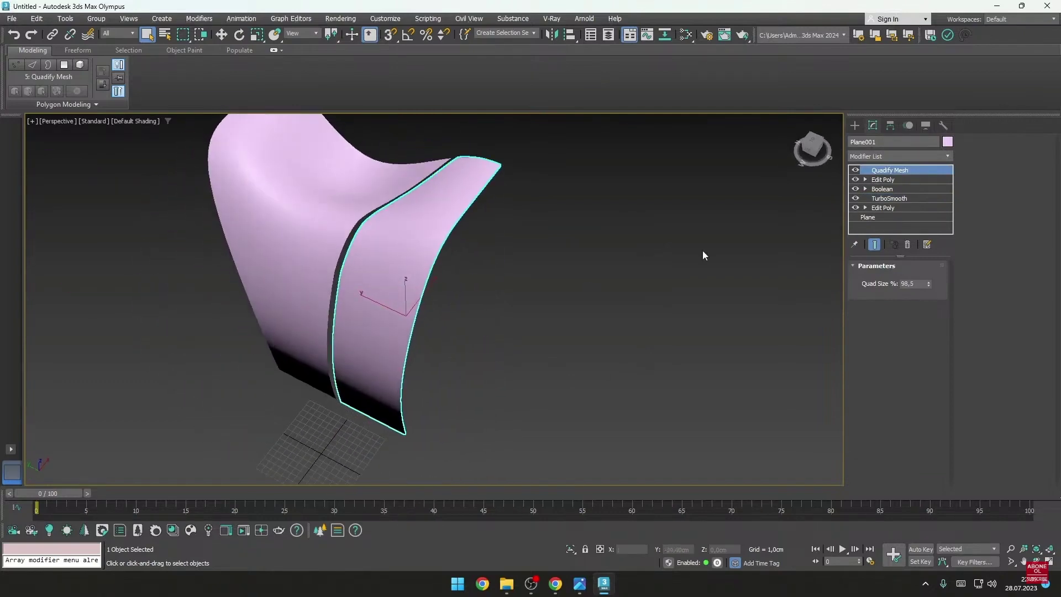
# Step: Add an Edit Poly modifier above Quadify Mesh on the right strip
pyautogui.click(890, 156)
pyautogui.write('ed')
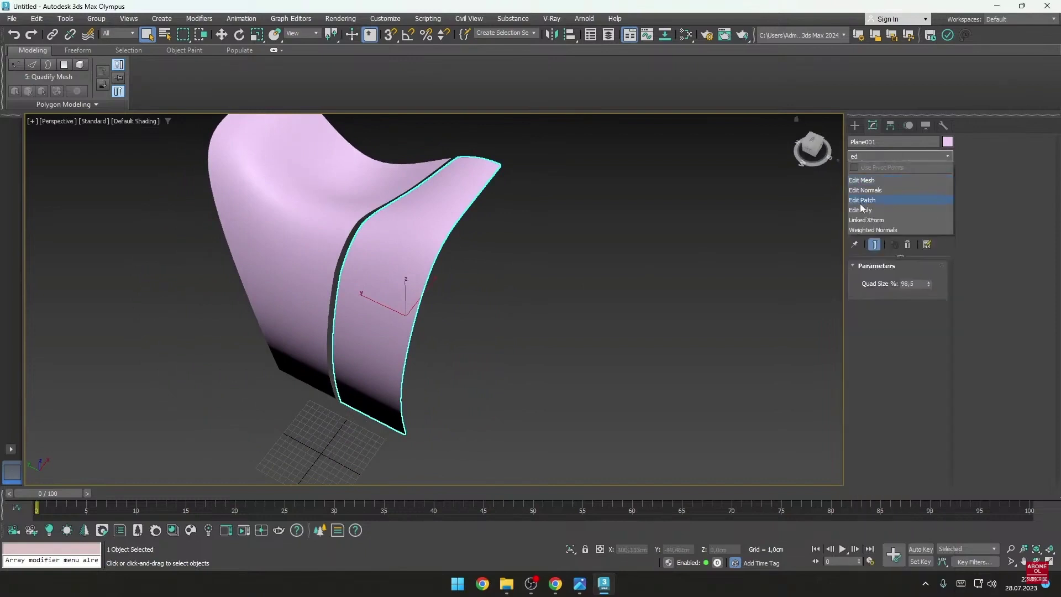
pyautogui.click(861, 209)
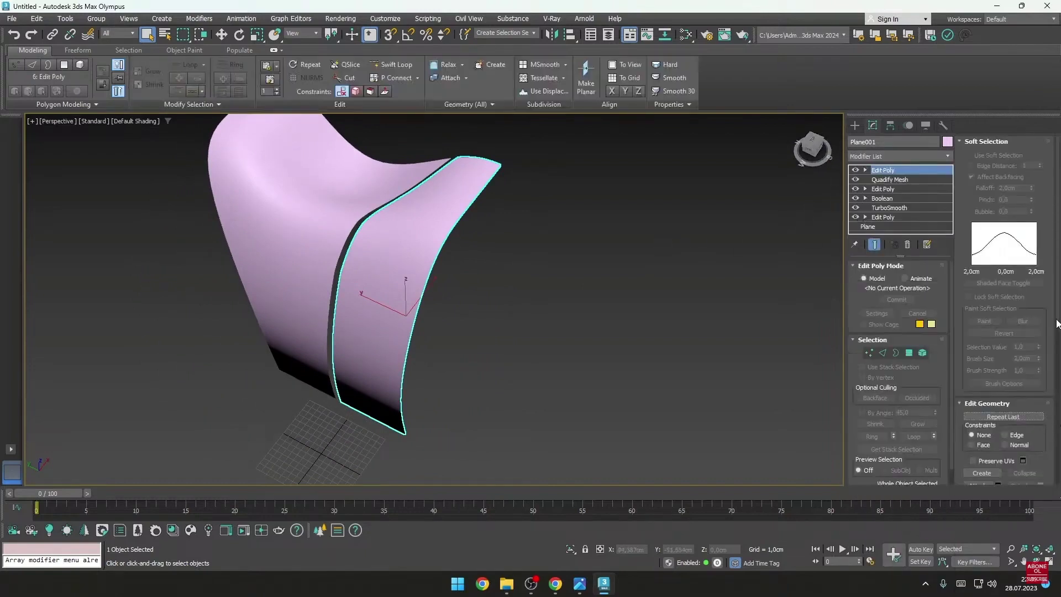
pyautogui.scroll(-5, 1058, 324)
pyautogui.scroll(-2, 1058, 324)
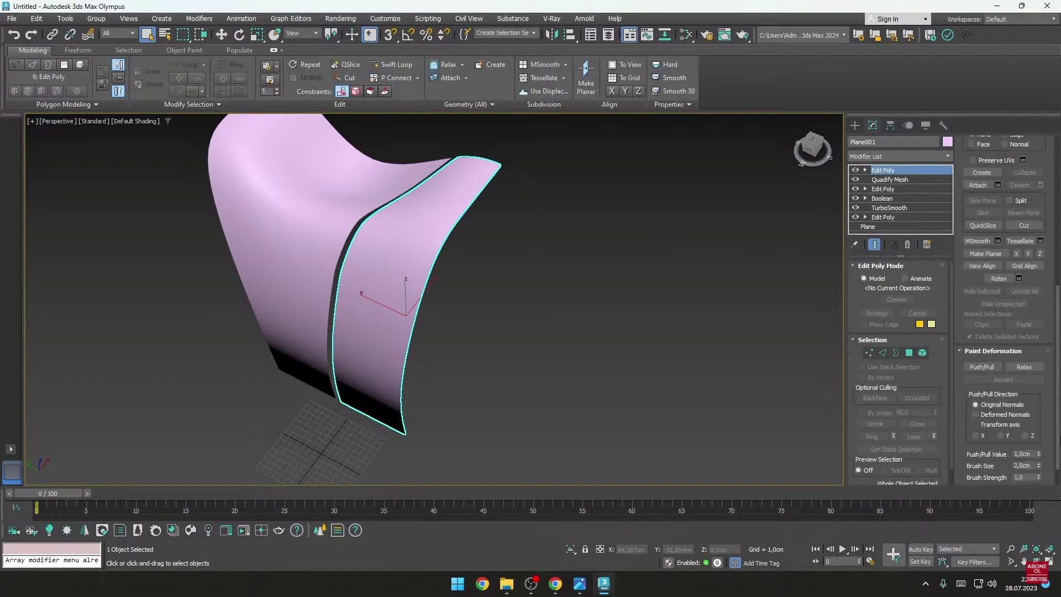
pyautogui.scroll(2, 1057, 310)
pyautogui.scroll(2, 1057, 307)
pyautogui.scroll(2, 1057, 301)
pyautogui.scroll(2, 1058, 297)
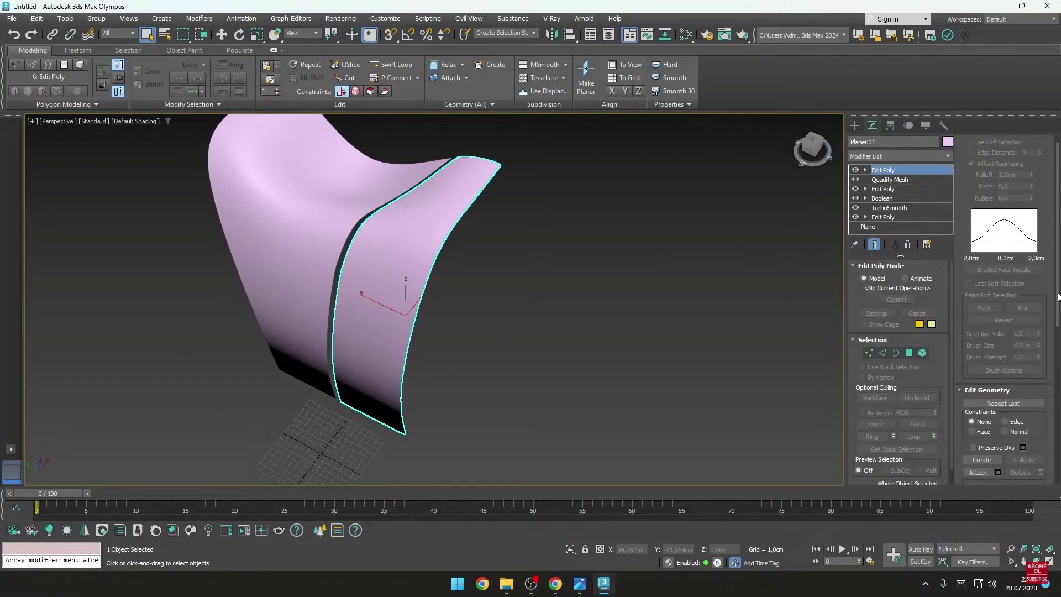
pyautogui.scroll(-3, 1058, 299)
pyautogui.scroll(-1, 1057, 298)
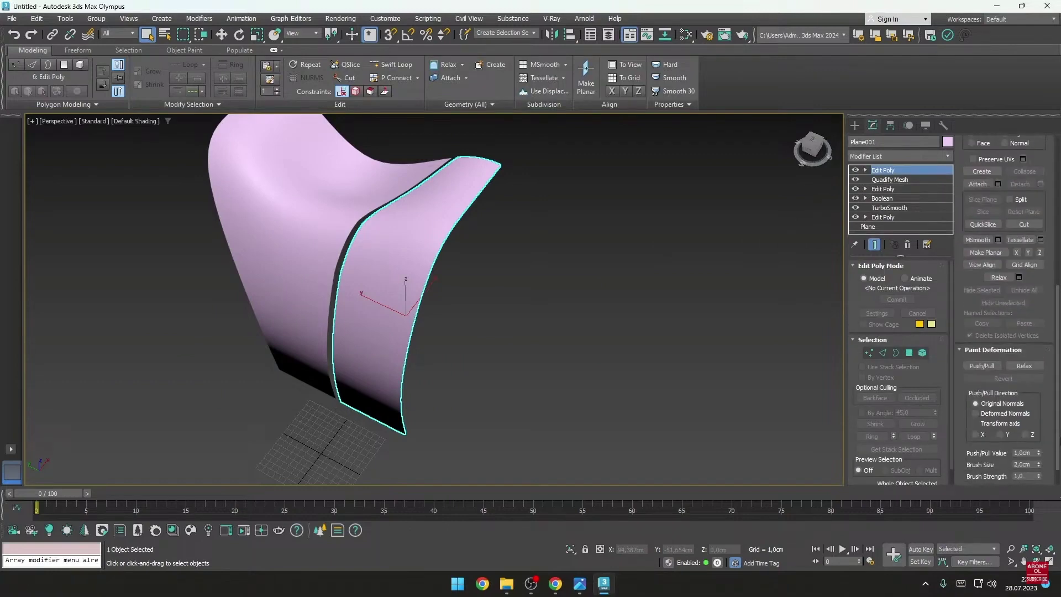
# Step: In Element mode, clear all smoothing groups and apply Auto Smooth
pyautogui.click(923, 353)
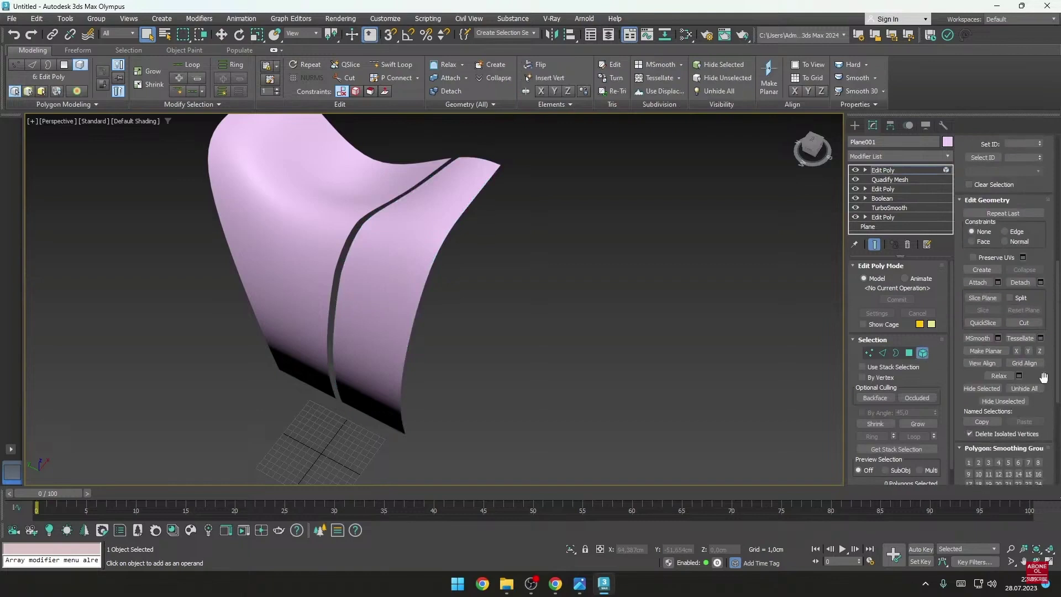
pyautogui.scroll(-2, 1043, 377)
pyautogui.scroll(-1, 1036, 348)
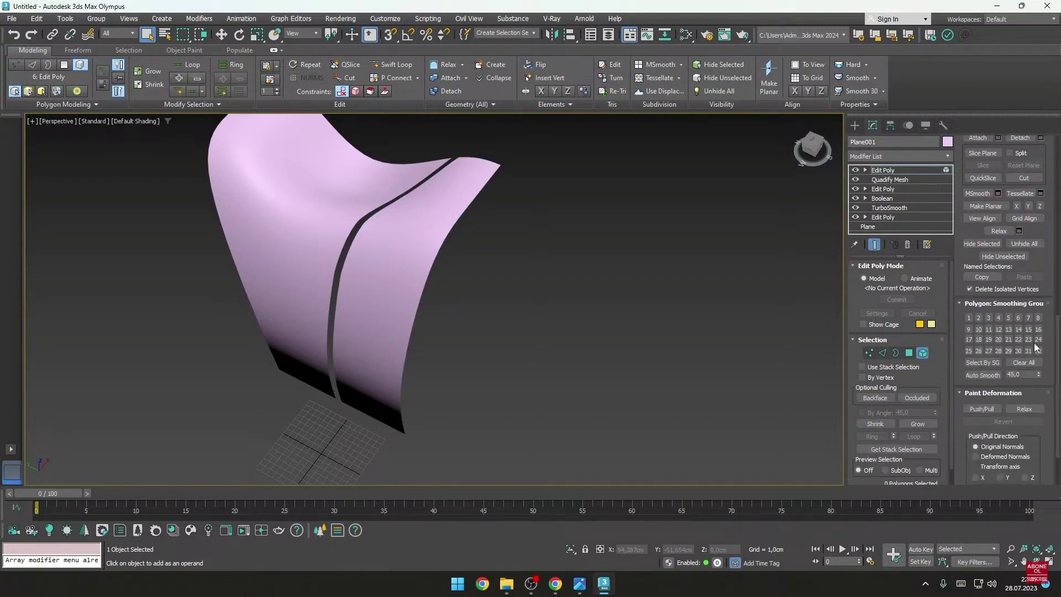
pyautogui.click(1015, 361)
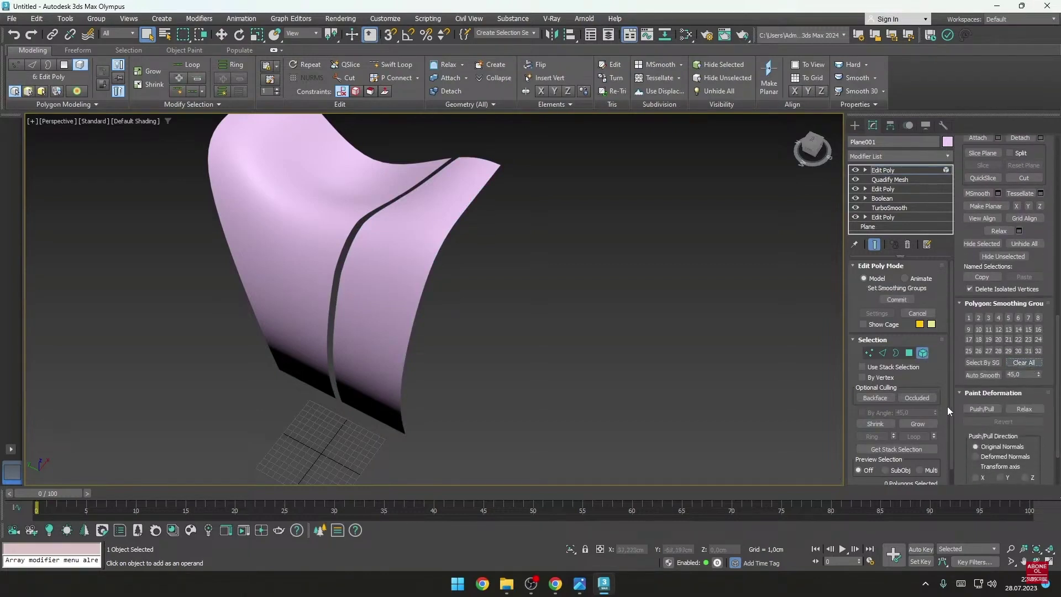
pyautogui.click(984, 375)
# Step: Clear the right panel's smoothing groups and assign it smoothing group 21
pyautogui.moveTo(771, 374)
pyautogui.keyDown('alt'); pyautogui.mouseDown(button='middle')
pyautogui.moveTo(574, 322)
pyautogui.moveTo(477, 270)
pyautogui.mouseUp(button='middle'); pyautogui.keyUp('alt')
pyautogui.click(454, 263)
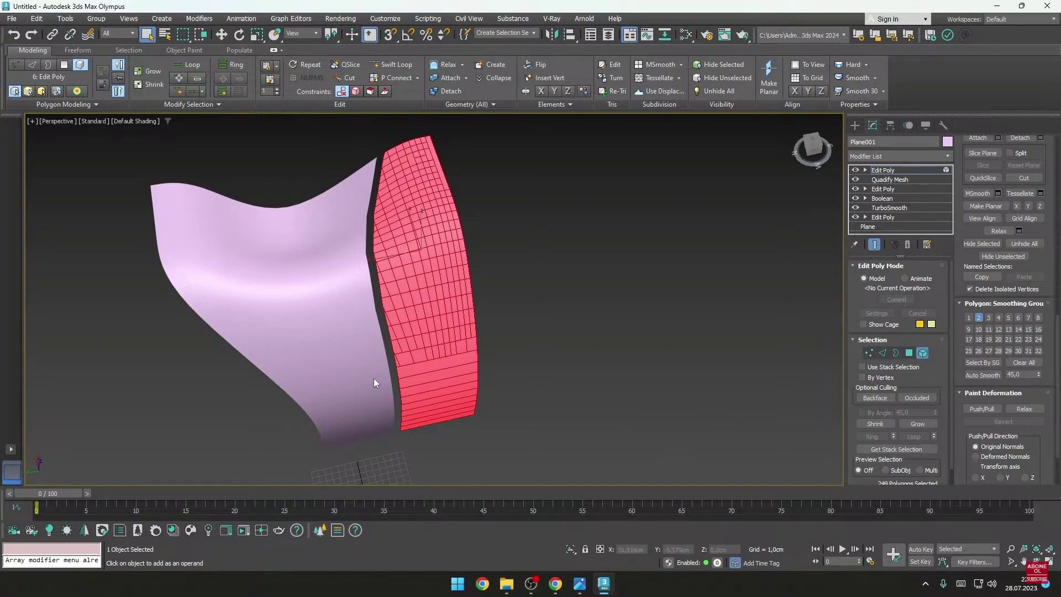
pyautogui.moveTo(509, 251)
pyautogui.keyDown('alt'); pyautogui.mouseDown(button='middle')
pyautogui.moveTo(392, 246)
pyautogui.moveTo(428, 314)
pyautogui.moveTo(349, 165)
pyautogui.mouseUp(button='middle'); pyautogui.keyUp('alt')
pyautogui.moveTo(343, 238)
pyautogui.keyDown('alt'); pyautogui.mouseDown(button='middle')
pyautogui.moveTo(359, 266)
pyautogui.moveTo(330, 280)
pyautogui.moveTo(412, 266)
pyautogui.moveTo(367, 277)
pyautogui.moveTo(404, 305)
pyautogui.mouseUp(button='middle'); pyautogui.keyUp('alt')
pyautogui.scroll(3, 412, 261)
pyautogui.scroll(-5, 367, 276)
pyautogui.scroll(5, 394, 345)
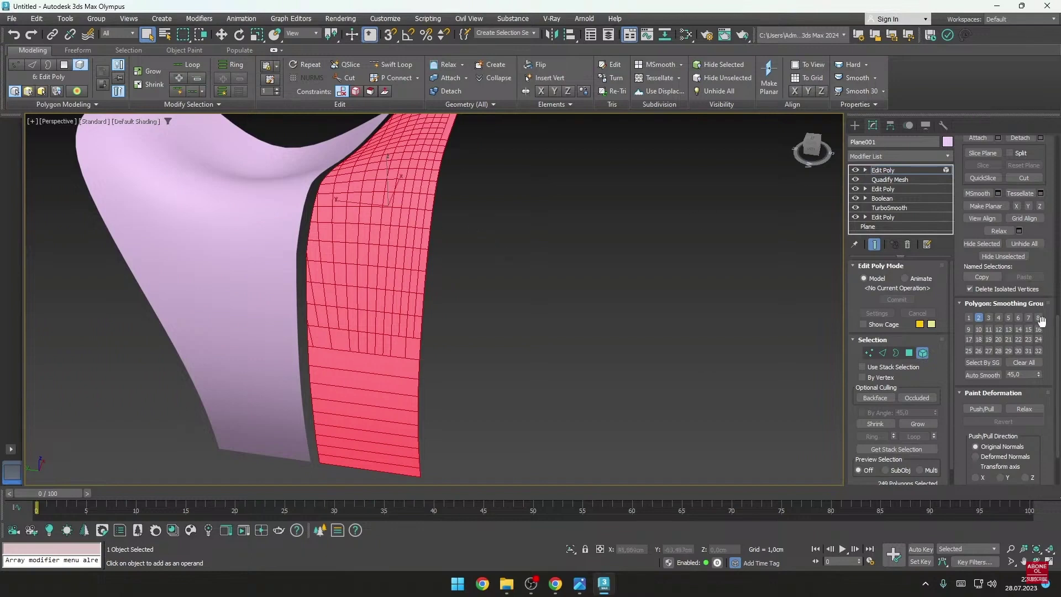
pyautogui.click(1020, 364)
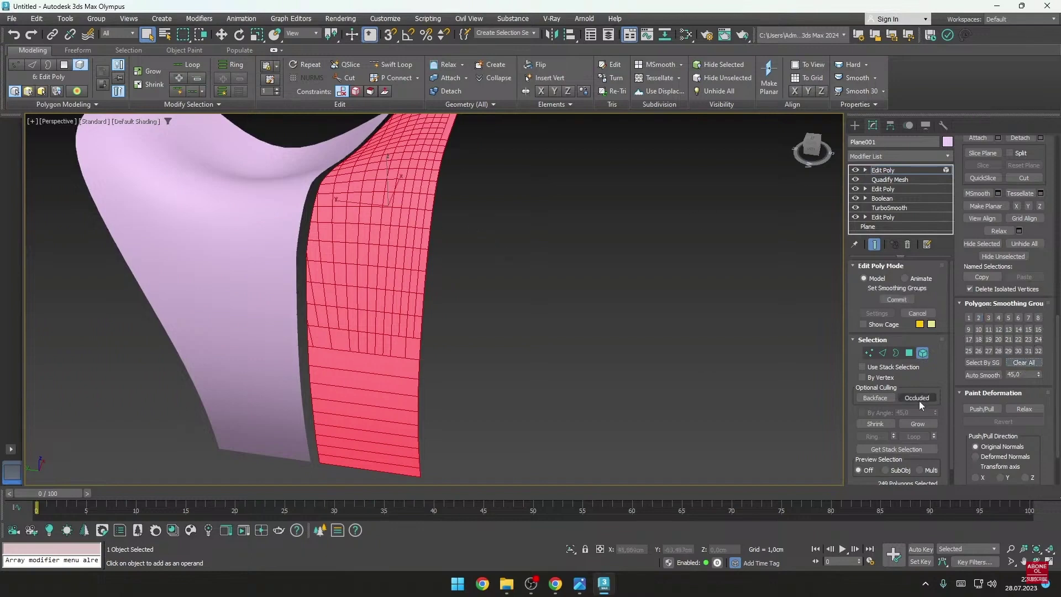
pyautogui.click(1009, 339)
pyautogui.click(481, 274)
# Step: Clear the upper panel's smoothing groups and auto-smooth its faces
pyautogui.moveTo(512, 277)
pyautogui.keyDown('alt'); pyautogui.mouseDown(button='middle')
pyautogui.moveTo(601, 294)
pyautogui.moveTo(589, 303)
pyautogui.mouseUp(button='middle'); pyautogui.keyUp('alt')
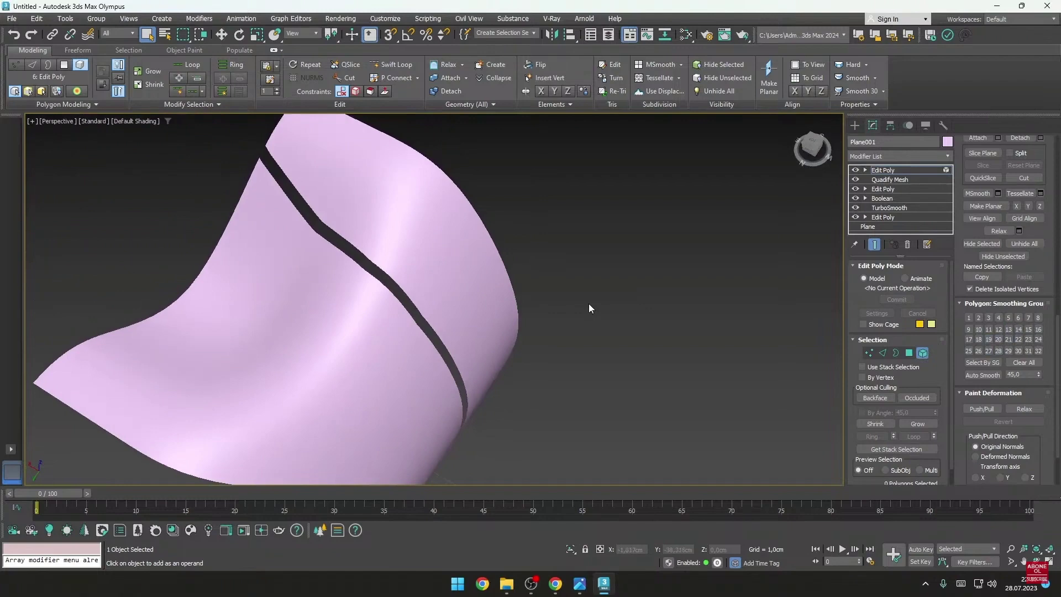
pyautogui.click(470, 288)
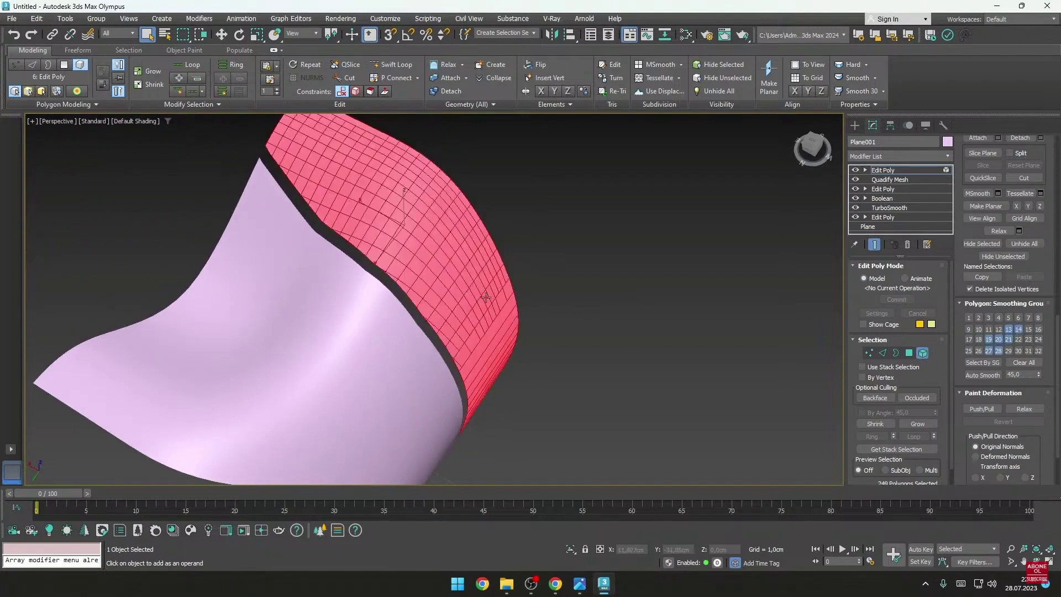
pyautogui.click(910, 353)
pyautogui.click(970, 351)
pyautogui.click(1024, 425)
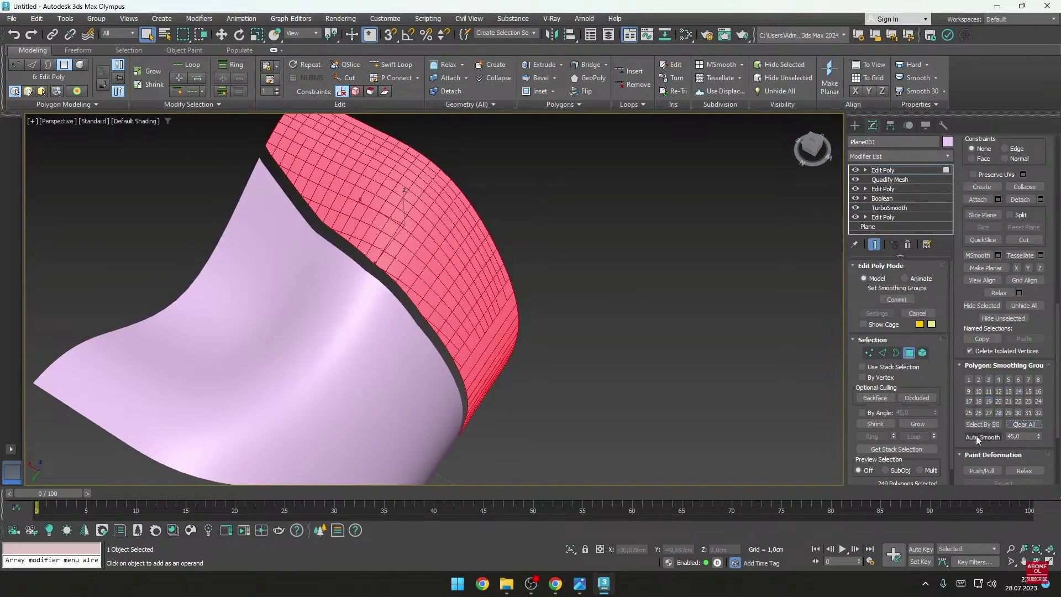
pyautogui.click(983, 437)
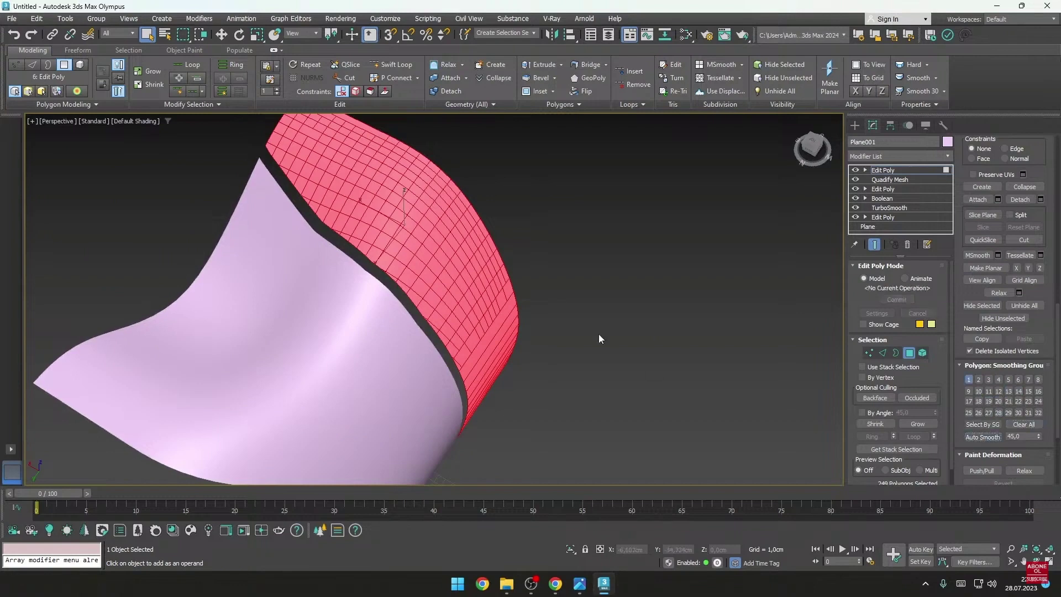
pyautogui.click(576, 301)
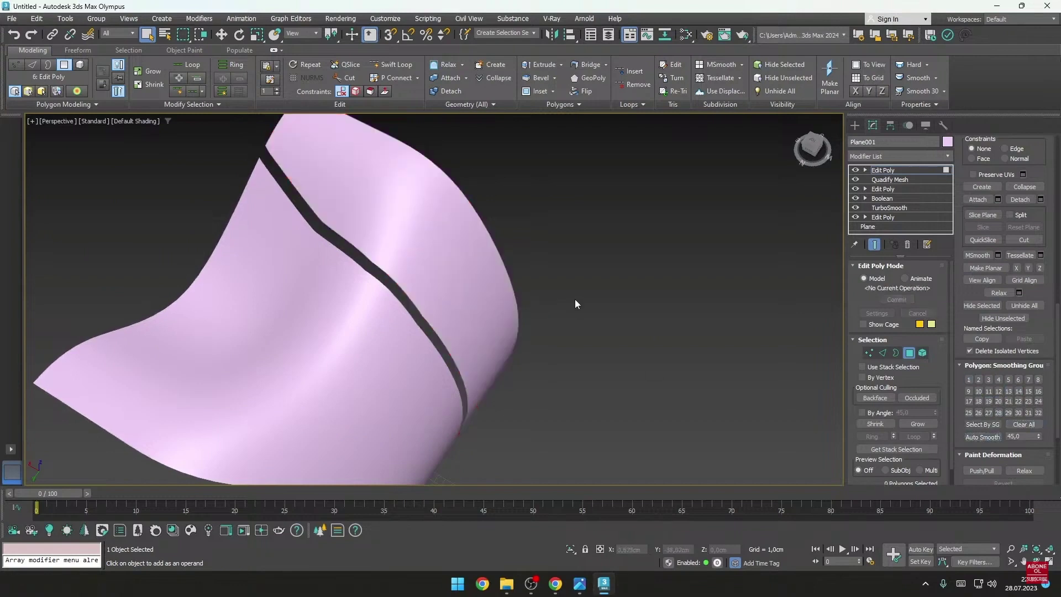
# Step: Exit sub-object mode, zoom out to the whole wall, and open Windows search
pyautogui.moveTo(575, 300)
pyautogui.keyDown('alt'); pyautogui.mouseDown(button='middle')
pyautogui.moveTo(569, 321)
pyautogui.moveTo(496, 255)
pyautogui.moveTo(473, 306)
pyautogui.moveTo(520, 303)
pyautogui.moveTo(534, 349)
pyautogui.moveTo(464, 307)
pyautogui.moveTo(485, 348)
pyautogui.moveTo(450, 305)
pyautogui.mouseUp(button='middle'); pyautogui.keyUp('alt')
pyautogui.scroll(4, 454, 316)
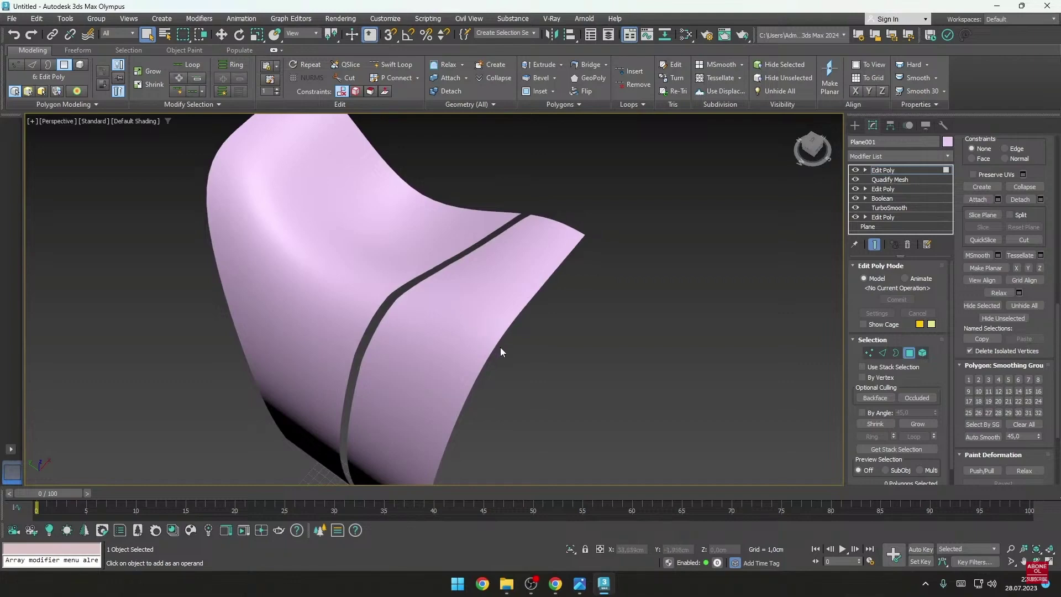
pyautogui.click(909, 353)
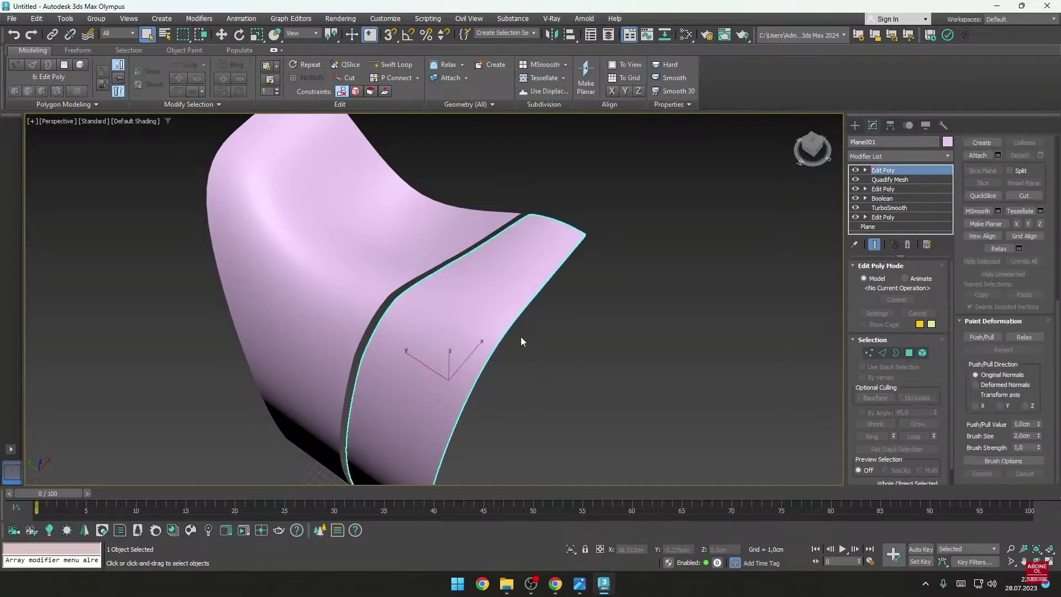
pyautogui.scroll(-3, 520, 337)
pyautogui.moveTo(521, 337)
pyautogui.keyDown('alt'); pyautogui.mouseDown(button='middle')
pyautogui.moveTo(550, 307)
pyautogui.moveTo(475, 305)
pyautogui.mouseUp(button='middle'); pyautogui.keyUp('alt')
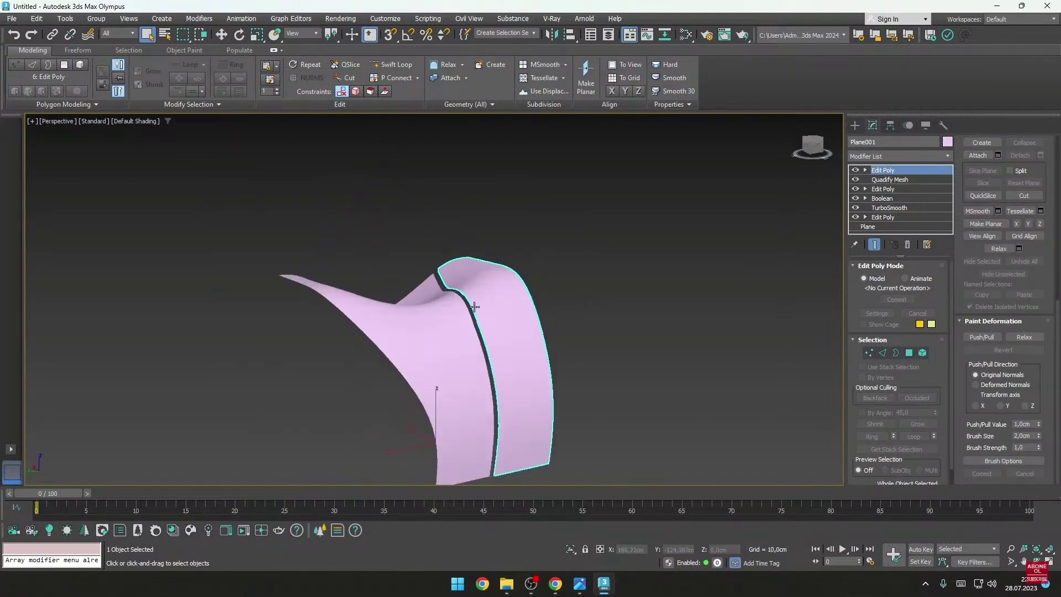
pyautogui.press('super')
# Step: Launch Rhino 7 from a 'rhino' search and activate its Top viewport
pyautogui.write('rhino')
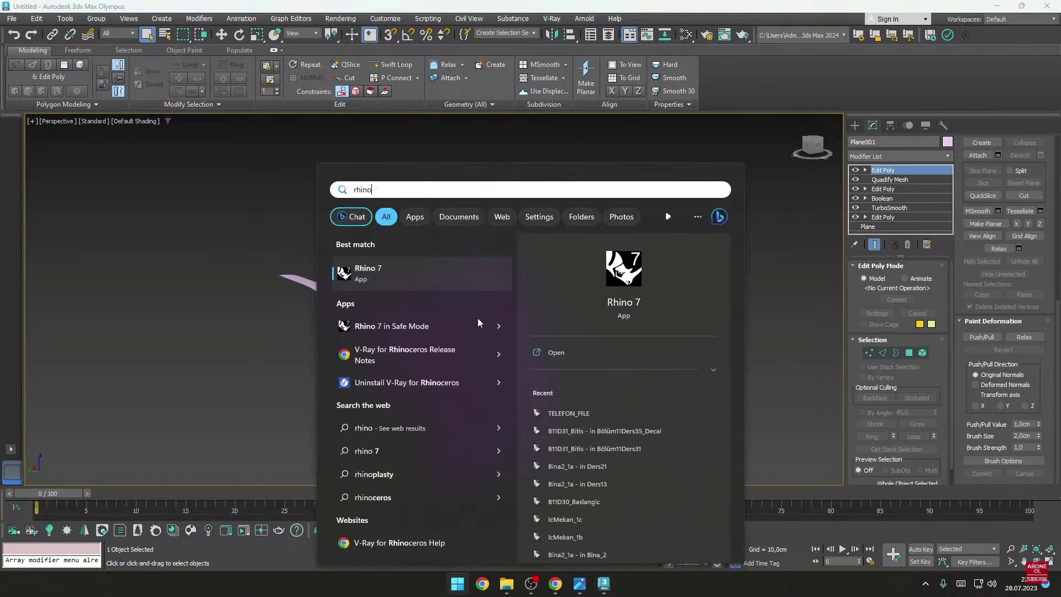
pyautogui.press('Return')
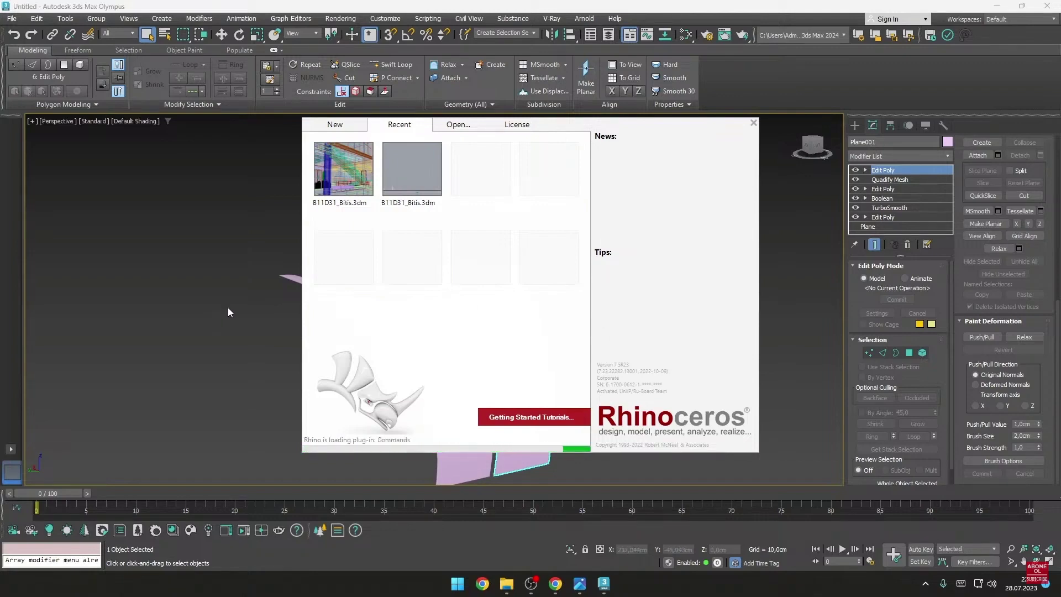
pyautogui.click(245, 342)
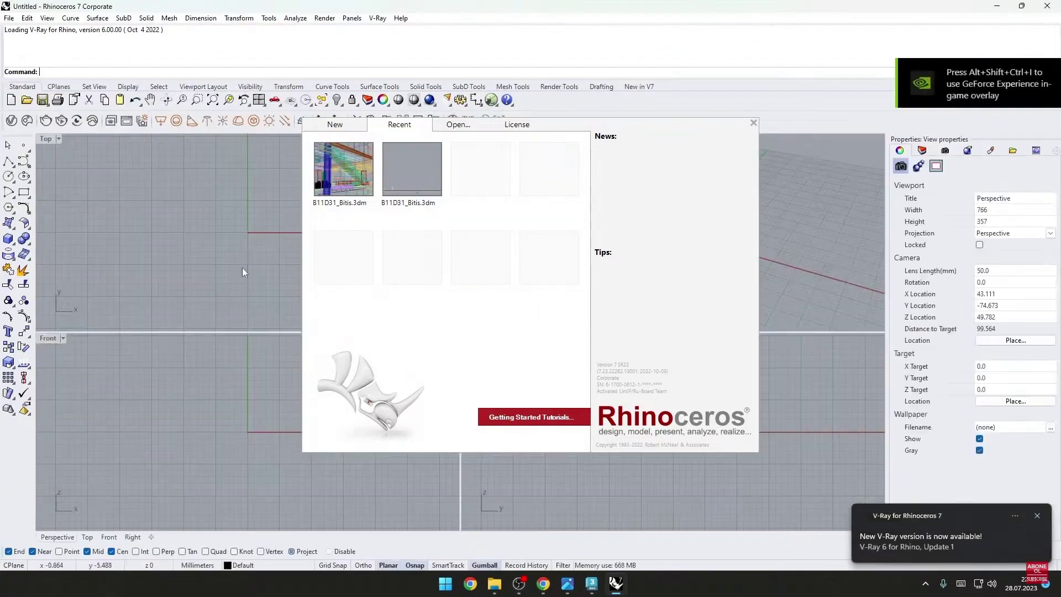
pyautogui.click(243, 271)
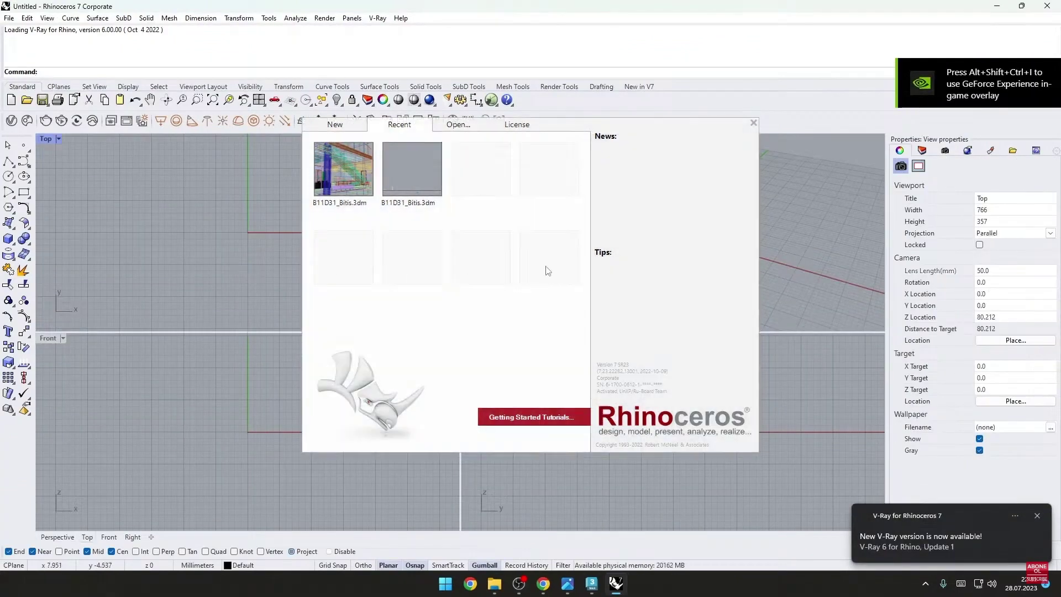
# Step: Dismiss the splash and draw a three-point bent curve in the Top view
pyautogui.click(753, 123)
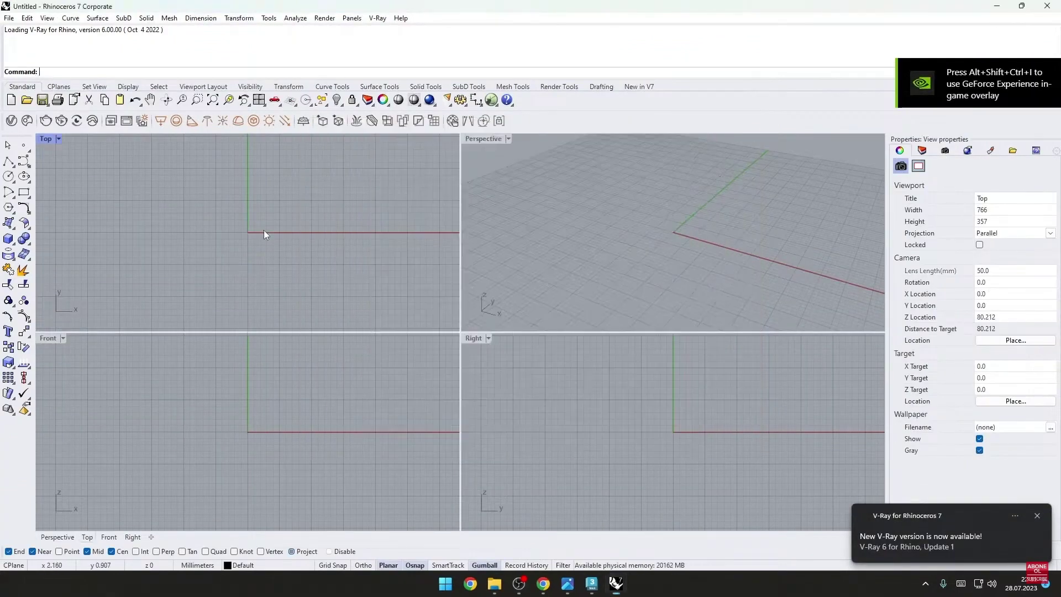
pyautogui.click(578, 264)
pyautogui.middleClick(636, 254)
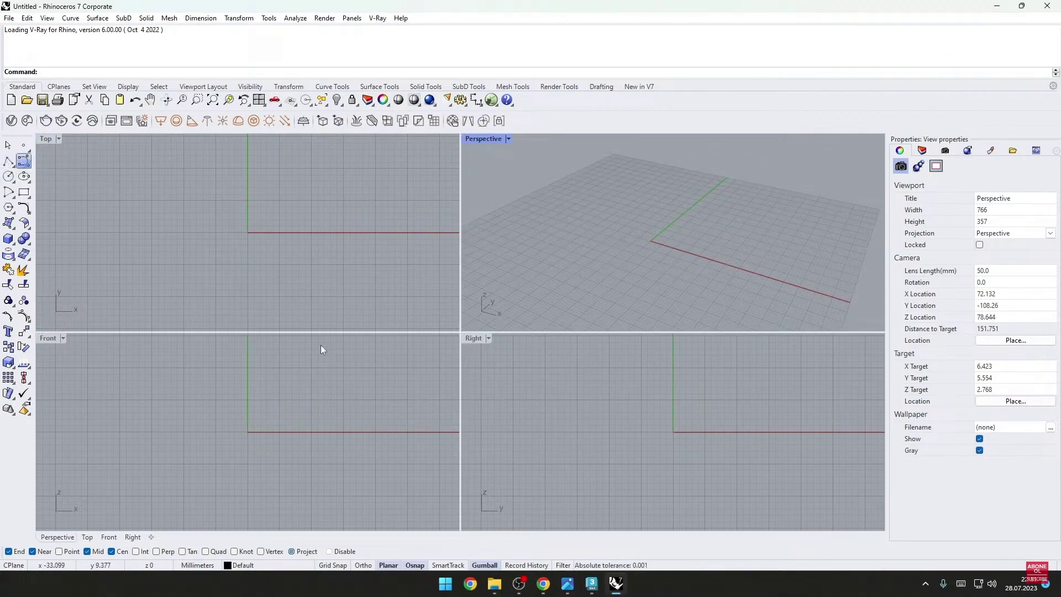
pyautogui.click(164, 241)
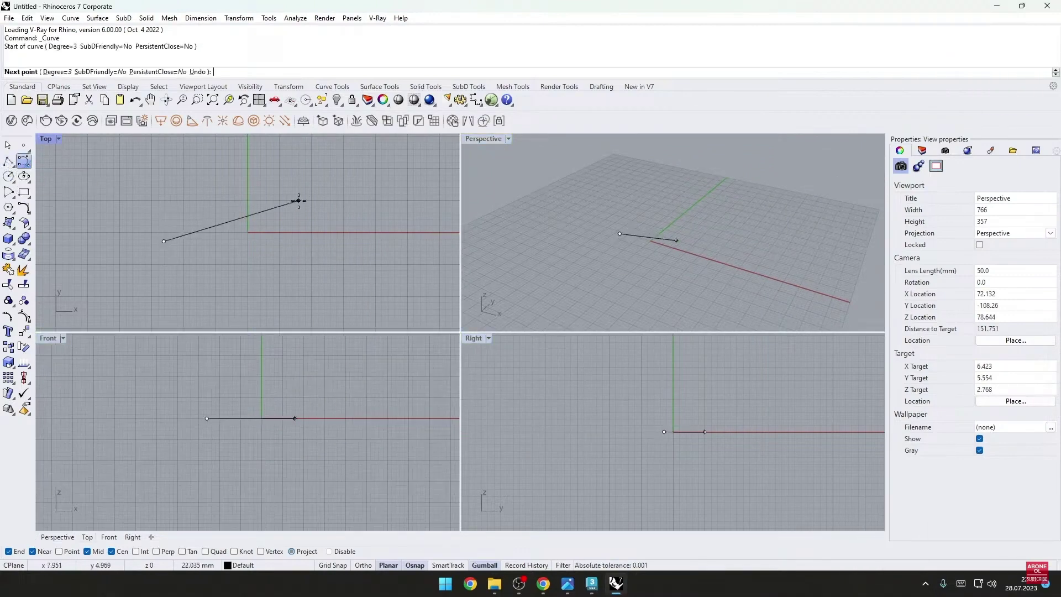
pyautogui.click(299, 200)
pyautogui.click(282, 301)
pyautogui.rightClick(652, 258)
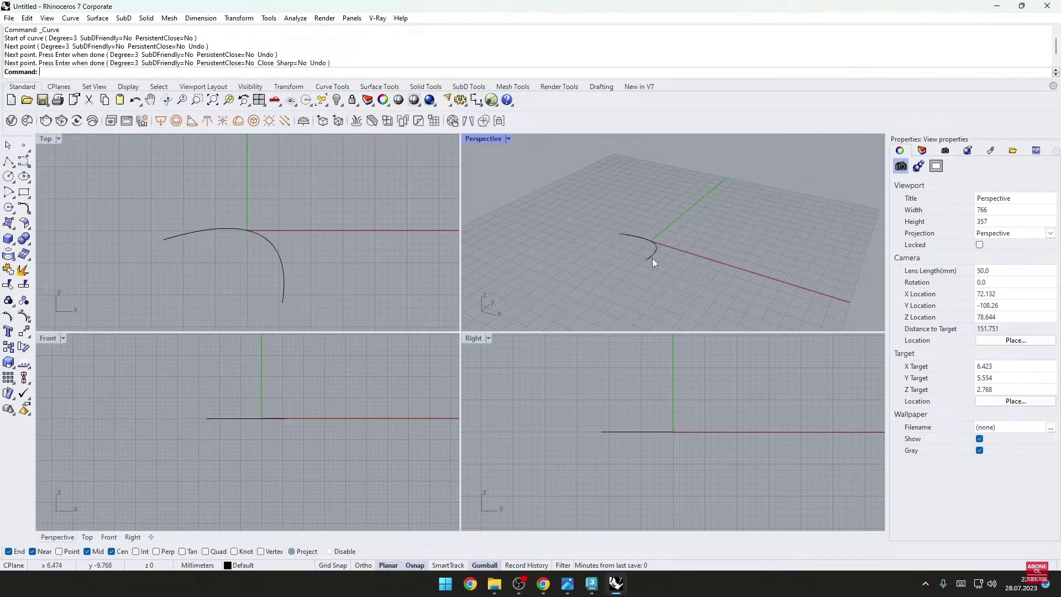
# Step: Raise, tilt and duplicate the curve, then window-select all three profiles
pyautogui.click(656, 249)
pyautogui.scroll(-3, 651, 265)
pyautogui.middleClick(651, 265)
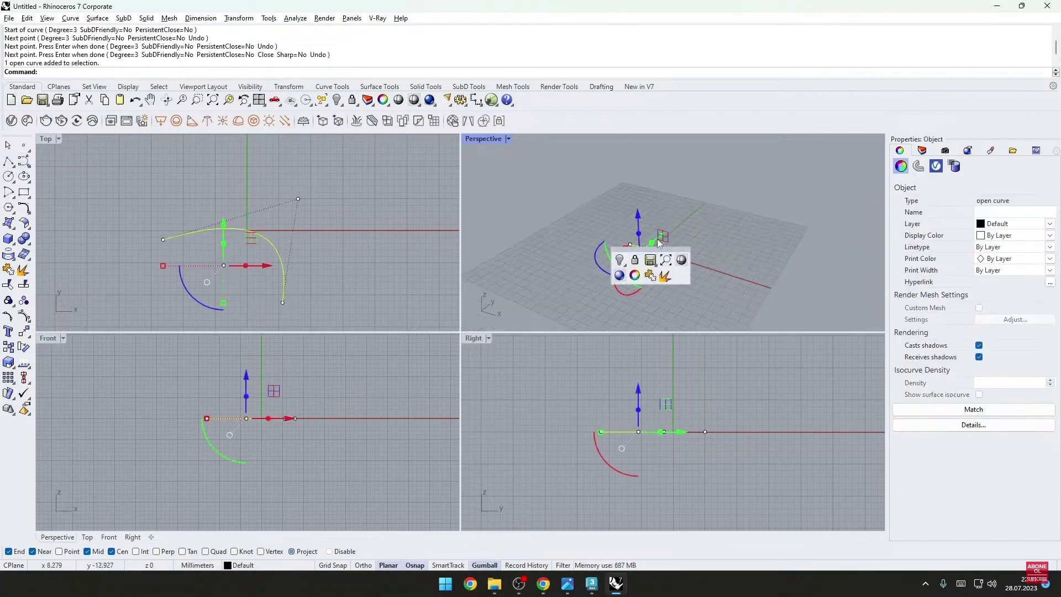
pyautogui.moveTo(651, 264); pyautogui.dragTo(671, 189, button='right')
pyautogui.moveTo(640, 220); pyautogui.dragTo(641, 182)
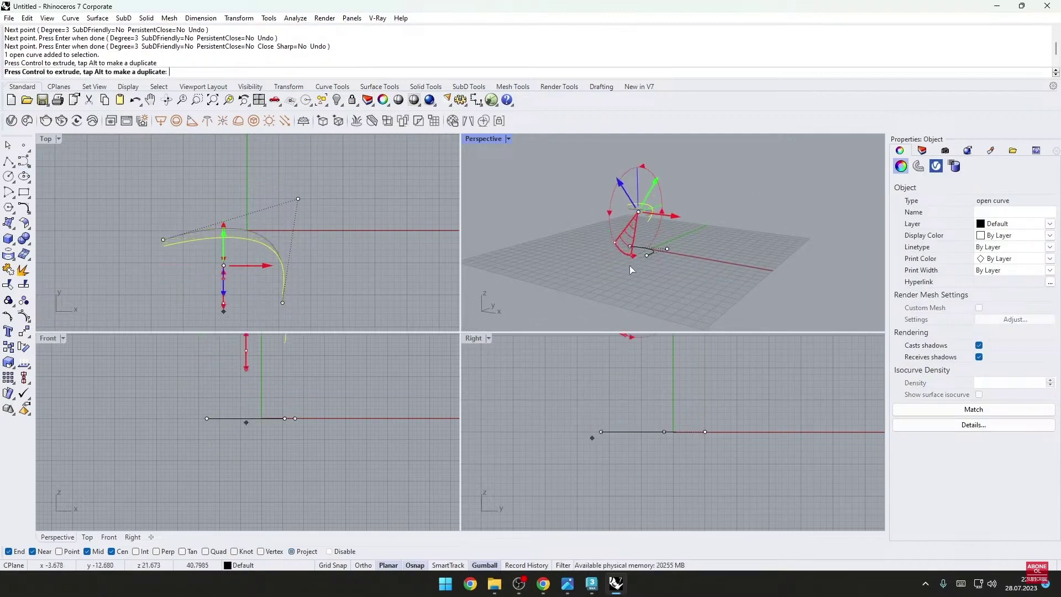
pyautogui.moveTo(629, 260)
pyautogui.mouseDown()
pyautogui.moveTo(651, 218)
pyautogui.moveTo(593, 178)
pyautogui.mouseUp()
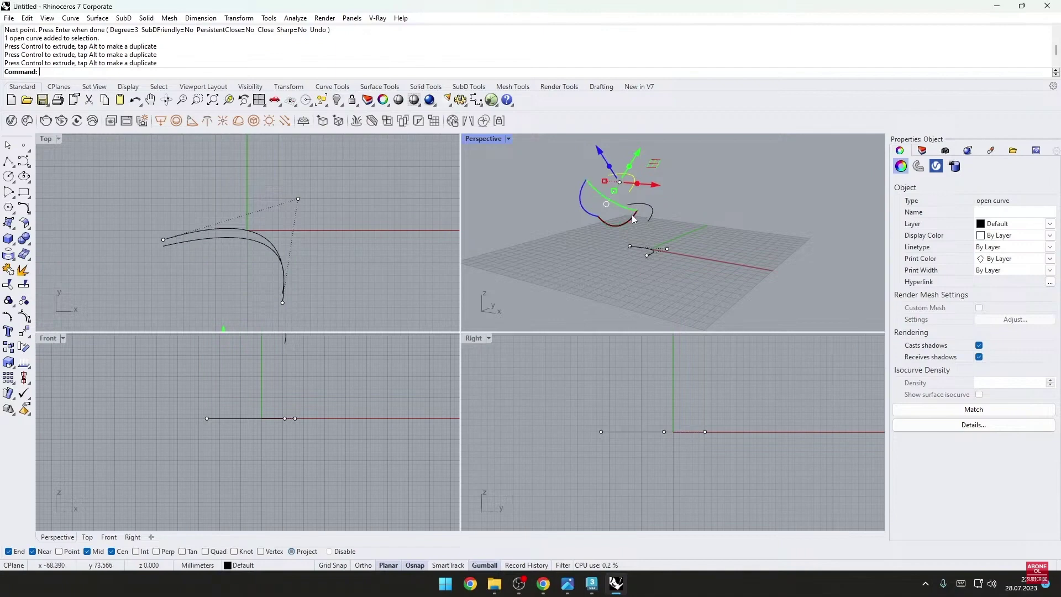
pyautogui.moveTo(608, 220); pyautogui.dragTo(546, 196)
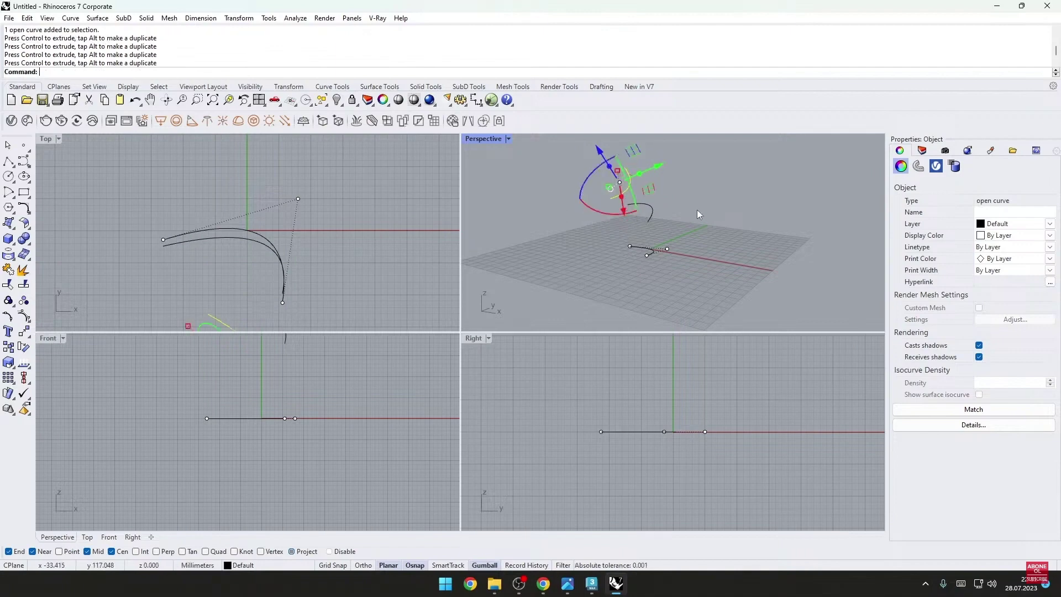
pyautogui.click(705, 168)
pyautogui.moveTo(705, 168); pyautogui.dragTo(602, 278)
# Step: Loft the three selected curves with the default Loft Options
pyautogui.write('loft')
pyautogui.press('Return')
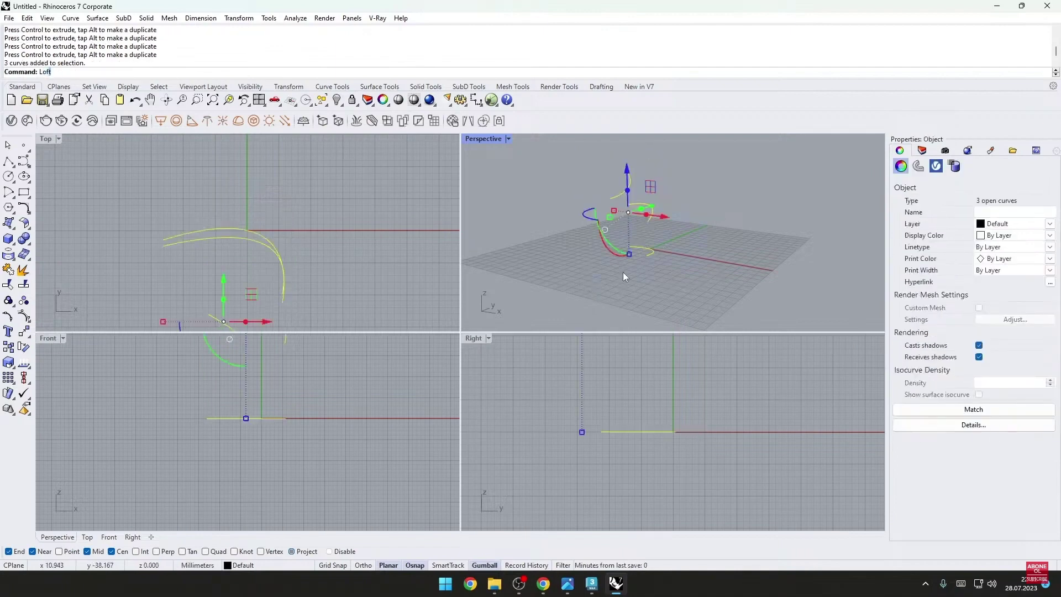
pyautogui.click(742, 357)
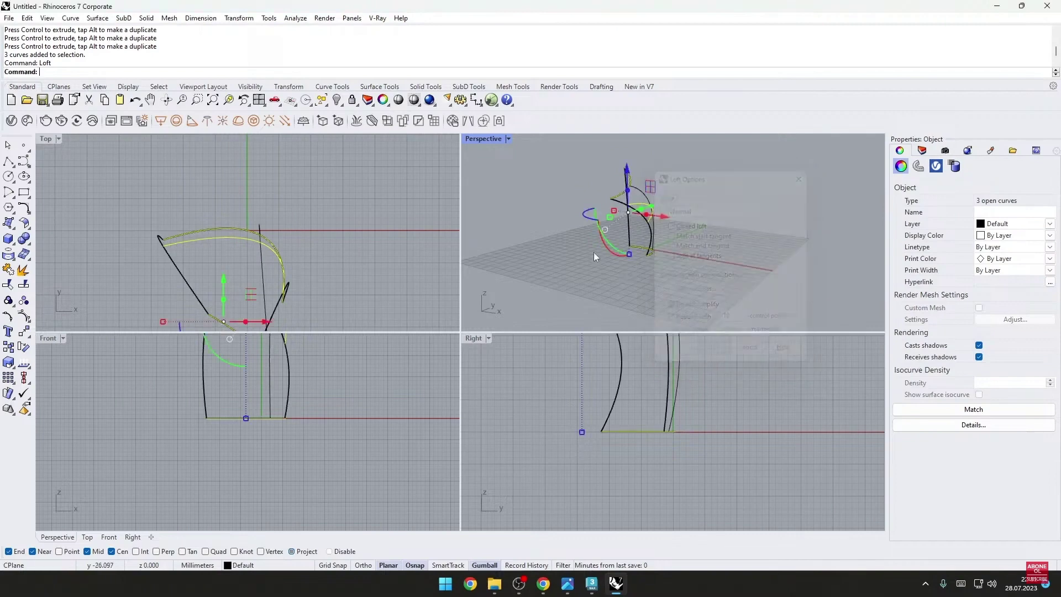
pyautogui.click(593, 252)
pyautogui.middleClick(609, 261)
pyautogui.press('Return')
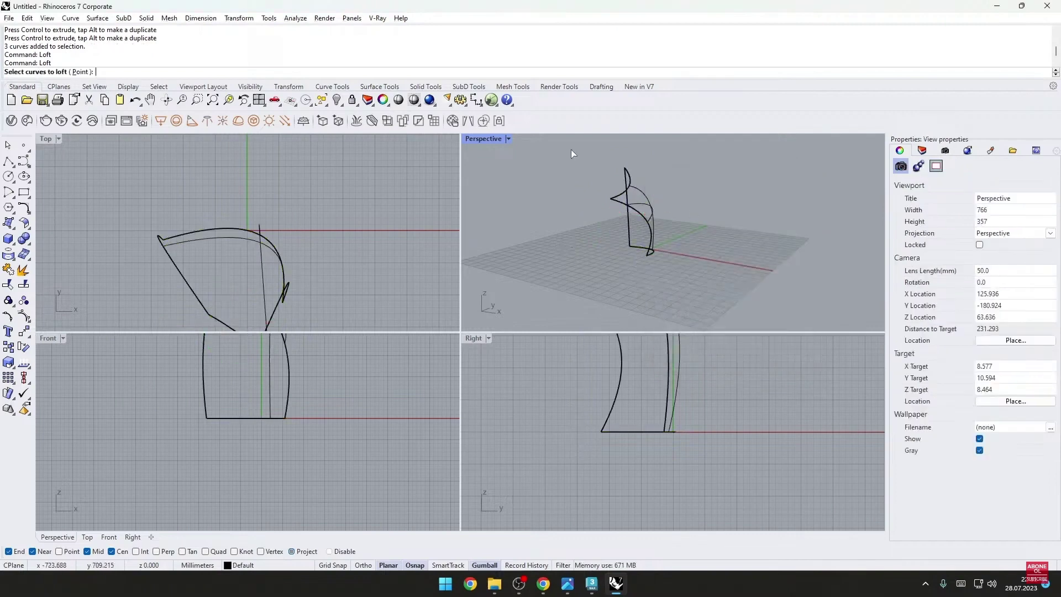
# Step: Maximize the Perspective view and orbit a shaded preview of the lofted surface
pyautogui.doubleClick(484, 138)
pyautogui.click(398, 101)
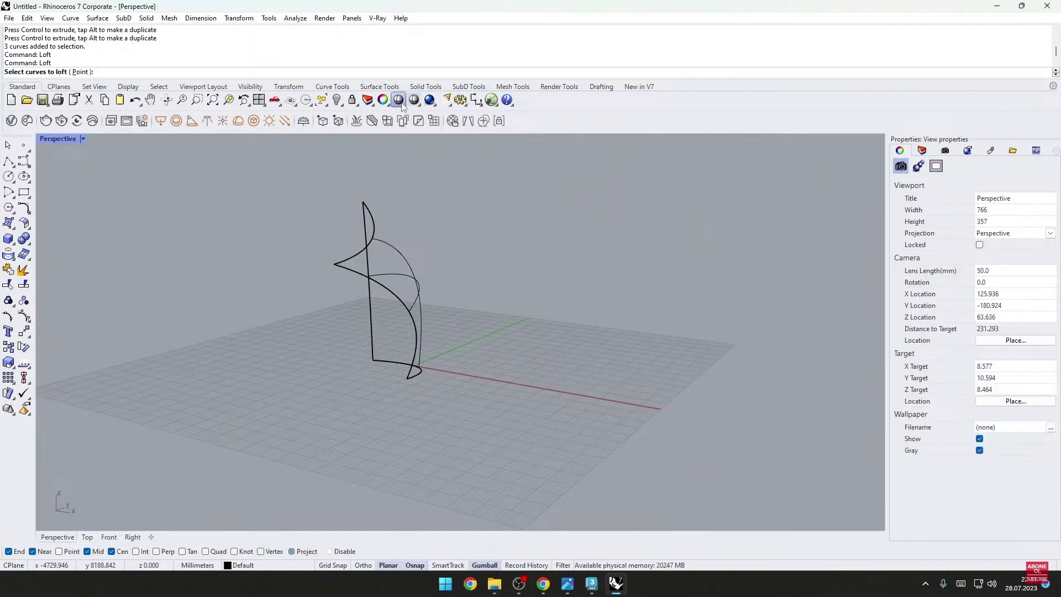
pyautogui.moveTo(462, 265)
pyautogui.mouseDown(button='right')
pyautogui.moveTo(293, 275)
pyautogui.moveTo(590, 321)
pyautogui.moveTo(526, 316)
pyautogui.mouseUp(button='right')
pyautogui.scroll(-3, 409, 303)
pyautogui.scroll(3, 409, 303)
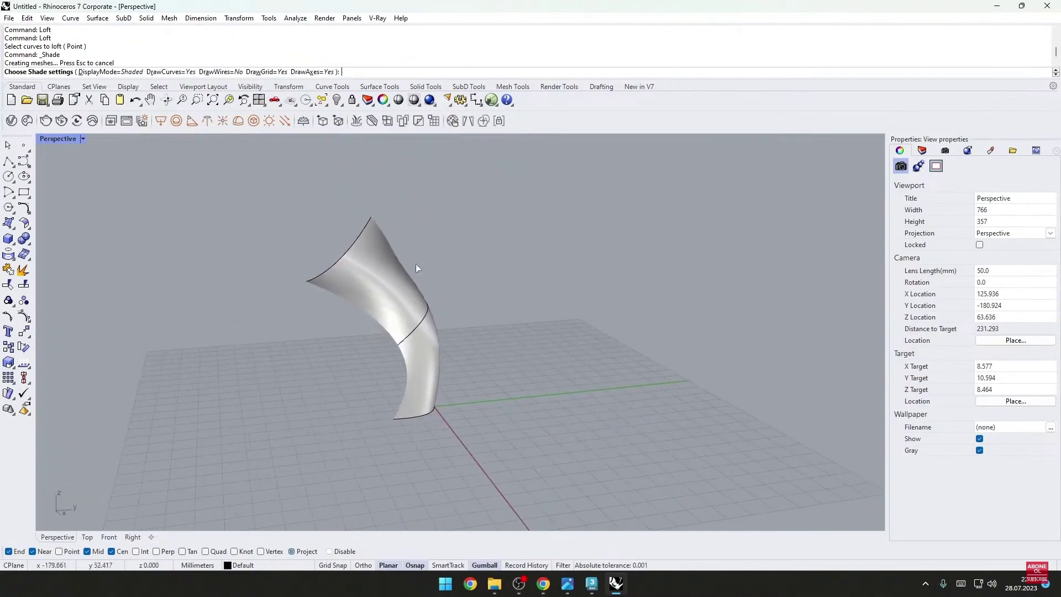
pyautogui.moveTo(415, 264); pyautogui.dragTo(34, 243, button='right')
pyautogui.click(9, 255)
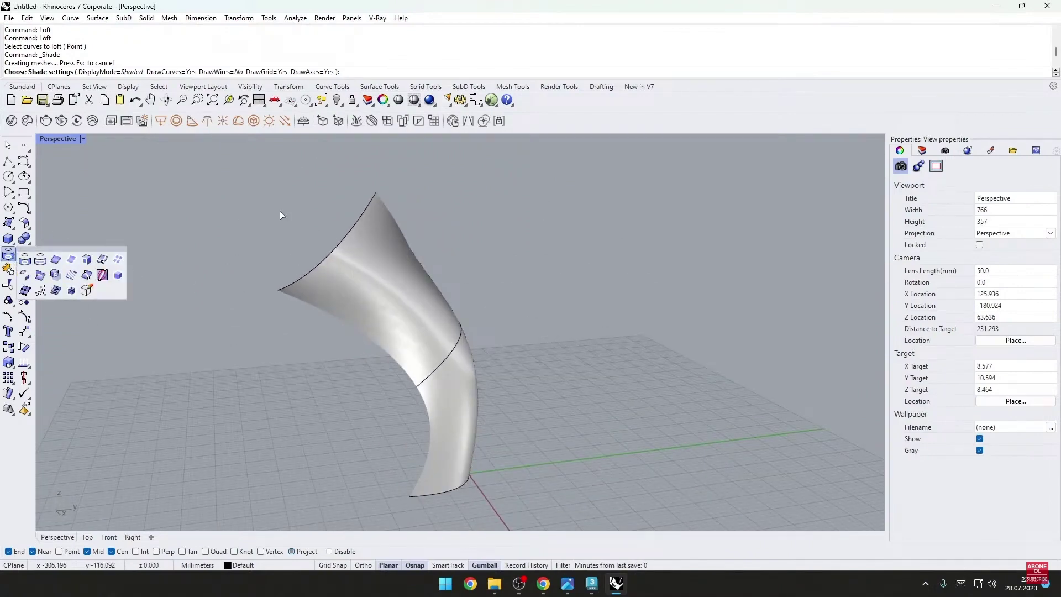
pyautogui.click(177, 217)
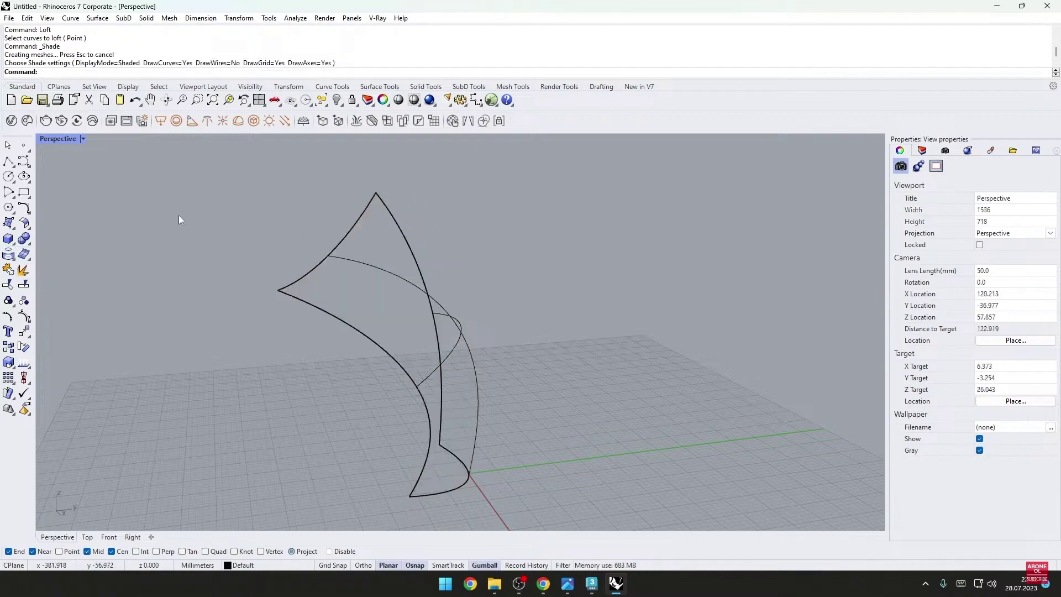
# Step: Switch Perspective to Shaded and extend the surface's upper-left edge with ExtendSrf
pyautogui.click(414, 100)
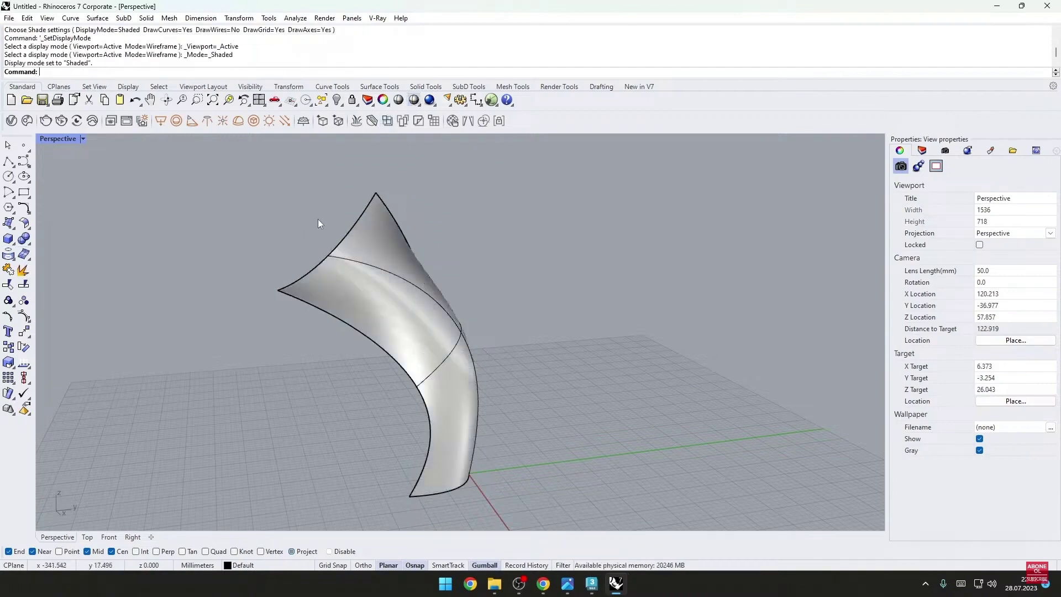
pyautogui.write('Extend')
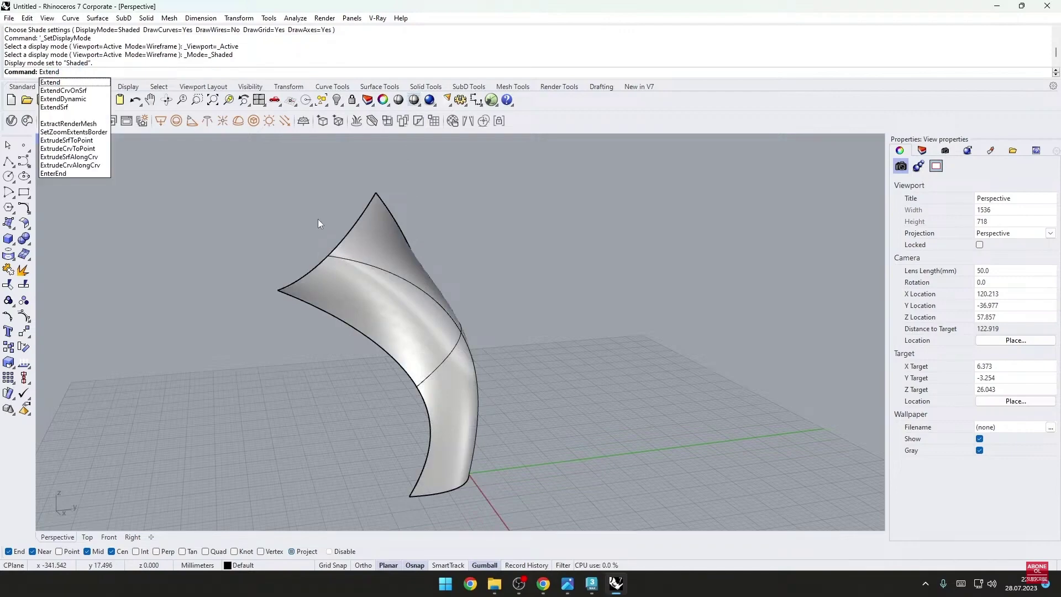
pyautogui.write('Srf')
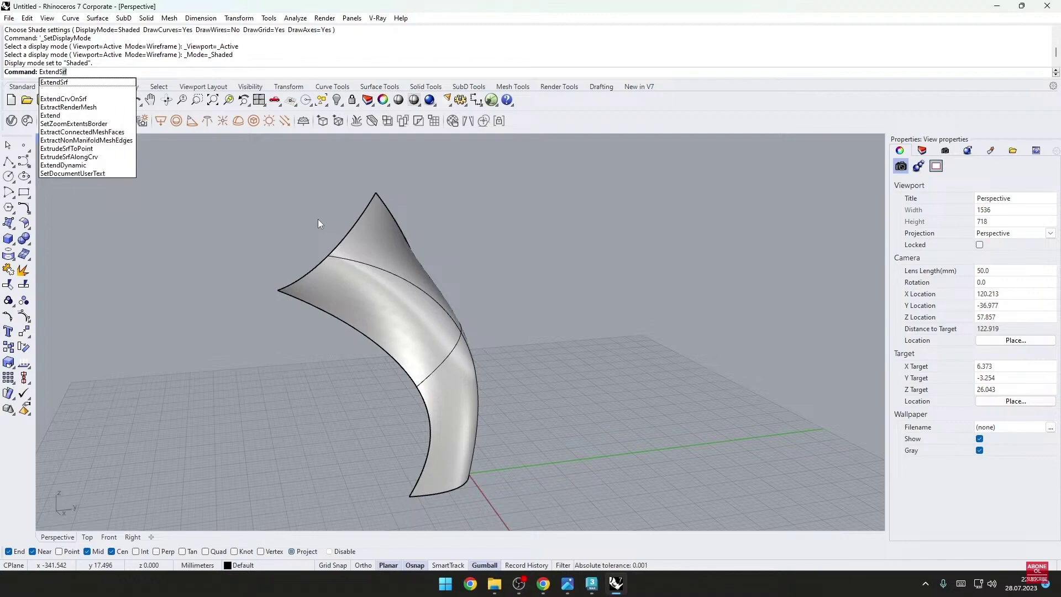
pyautogui.press('Return')
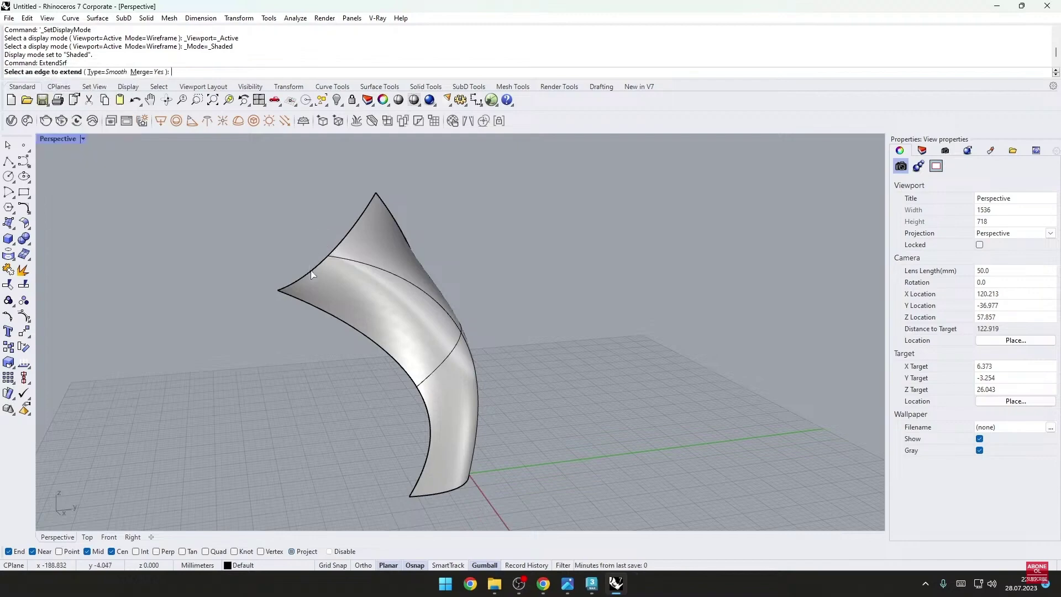
pyautogui.click(313, 272)
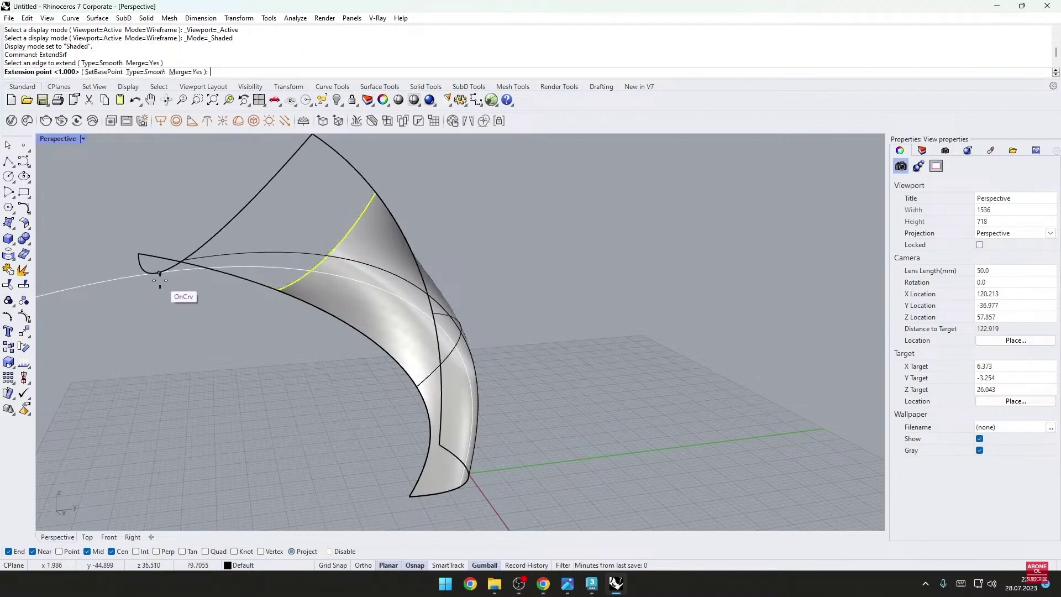
pyautogui.click(161, 280)
pyautogui.moveTo(227, 313)
pyautogui.mouseDown(button='right')
pyautogui.moveTo(304, 331)
pyautogui.moveTo(326, 386)
pyautogui.moveTo(247, 344)
pyautogui.moveTo(142, 368)
pyautogui.moveTo(218, 337)
pyautogui.moveTo(286, 362)
pyautogui.moveTo(392, 358)
pyautogui.mouseUp(button='right')
# Step: Undo the edge extension and orbit around the lofted surface
pyautogui.hotkey('ctrl', 'z')
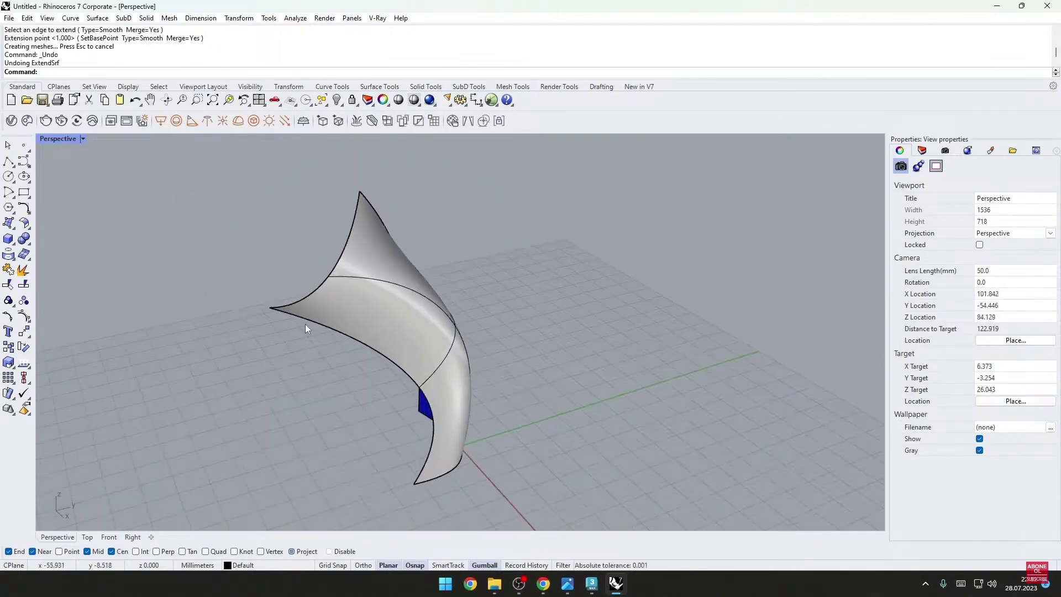
pyautogui.scroll(2, 343, 296)
pyautogui.moveTo(343, 296)
pyautogui.mouseDown(button='right')
pyautogui.moveTo(380, 273)
pyautogui.moveTo(394, 334)
pyautogui.moveTo(449, 304)
pyautogui.moveTo(396, 256)
pyautogui.mouseUp(button='right')
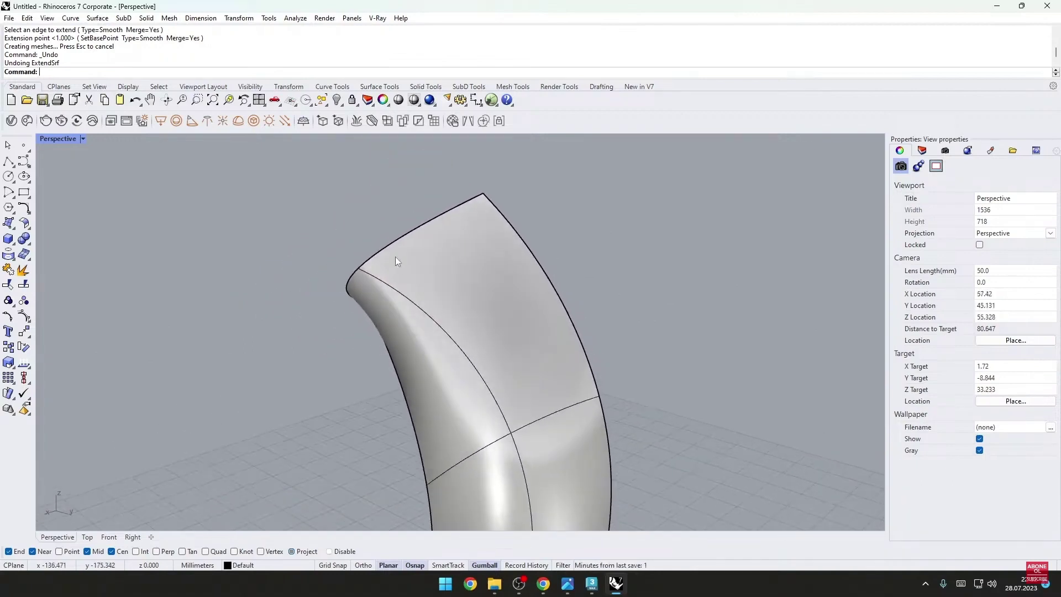
pyautogui.moveTo(441, 393); pyautogui.dragTo(593, 356, button='right')
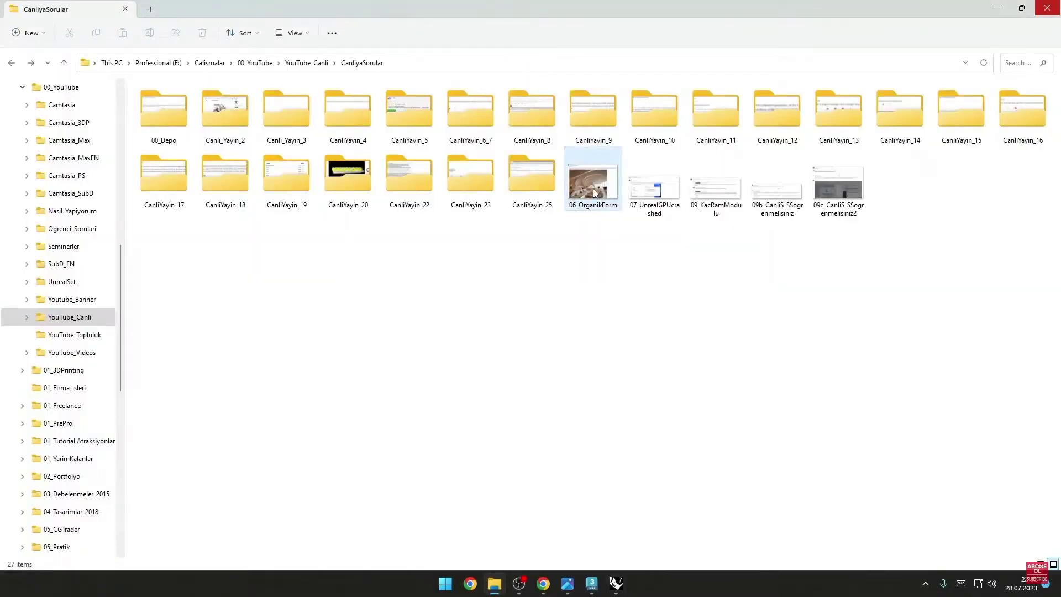
# Step: Move 06_OrganikForm into CanliYayin_25 and open 07_UnrealGPUcrashed.png in Photos
pyautogui.moveTo(595, 193); pyautogui.dragTo(544, 191)
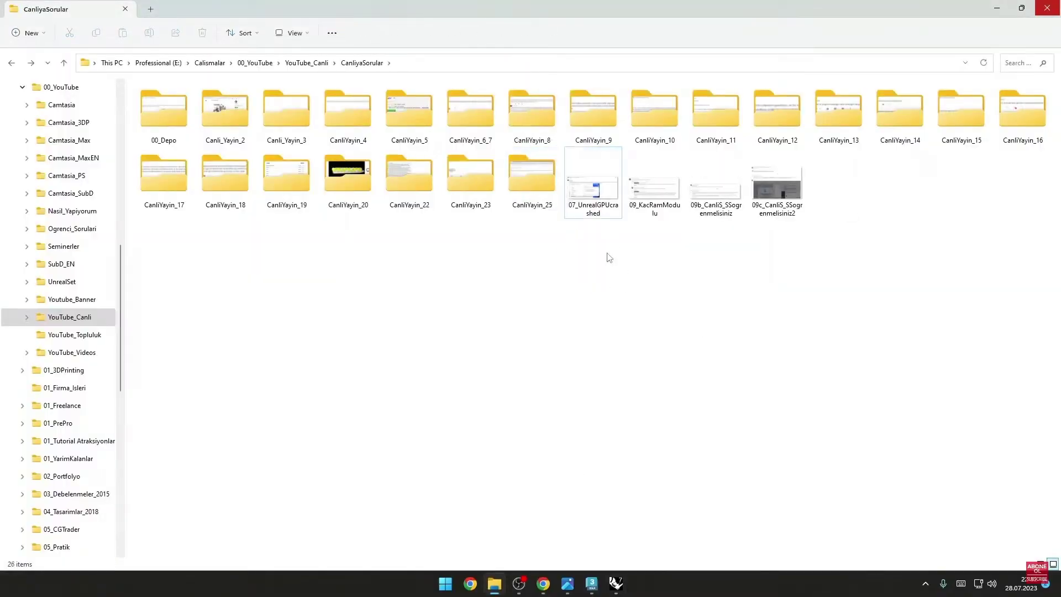
pyautogui.press('space')
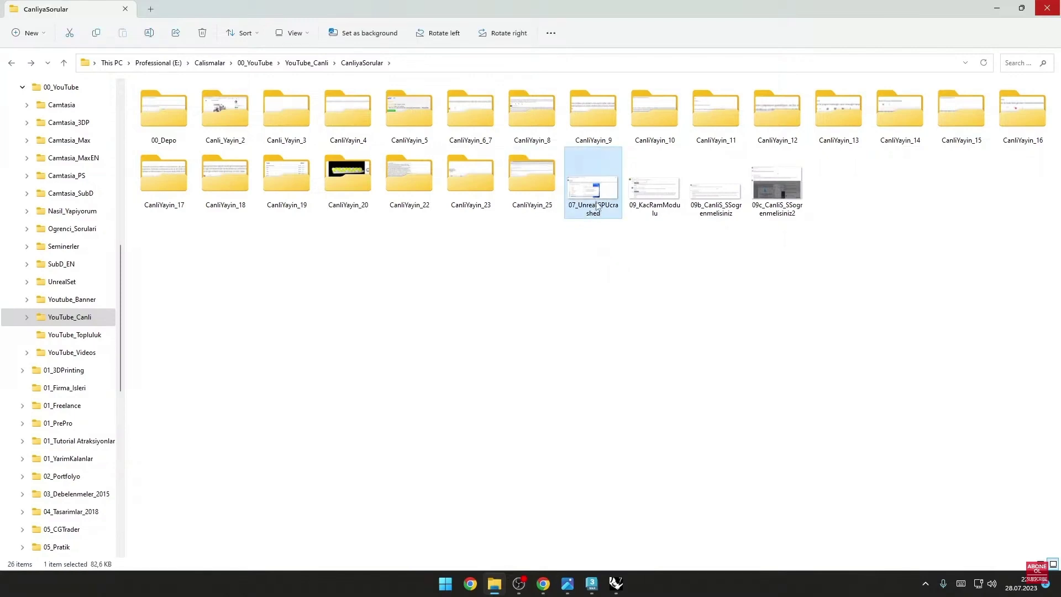
pyautogui.moveTo(594, 189)
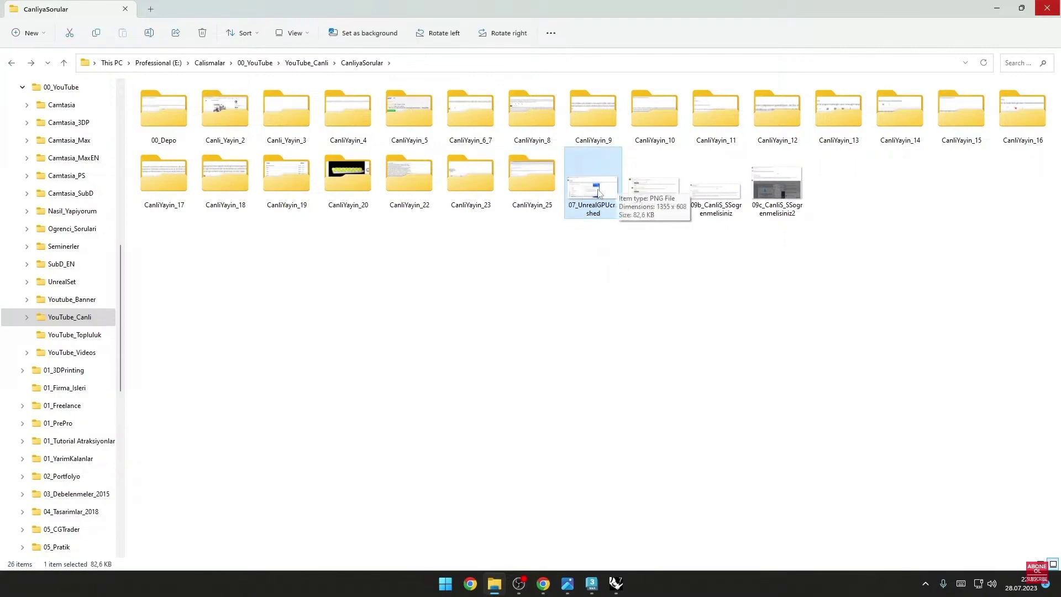
pyautogui.doubleClick(598, 193)
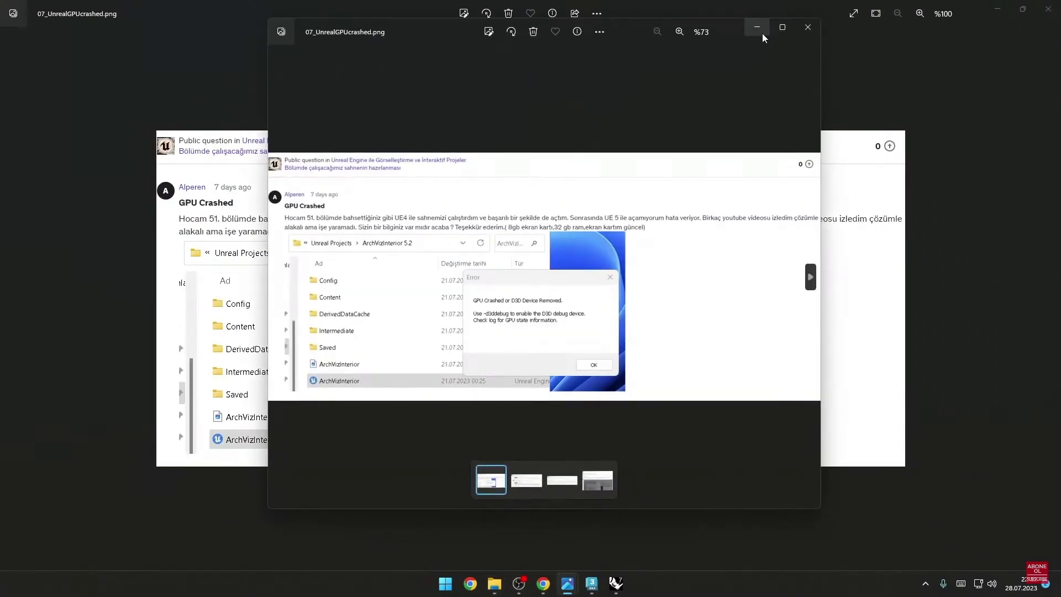
# Step: Minimize the smaller overlapping Photos window, leaving the GPU crash screenshot full-size
pyautogui.click(762, 34)
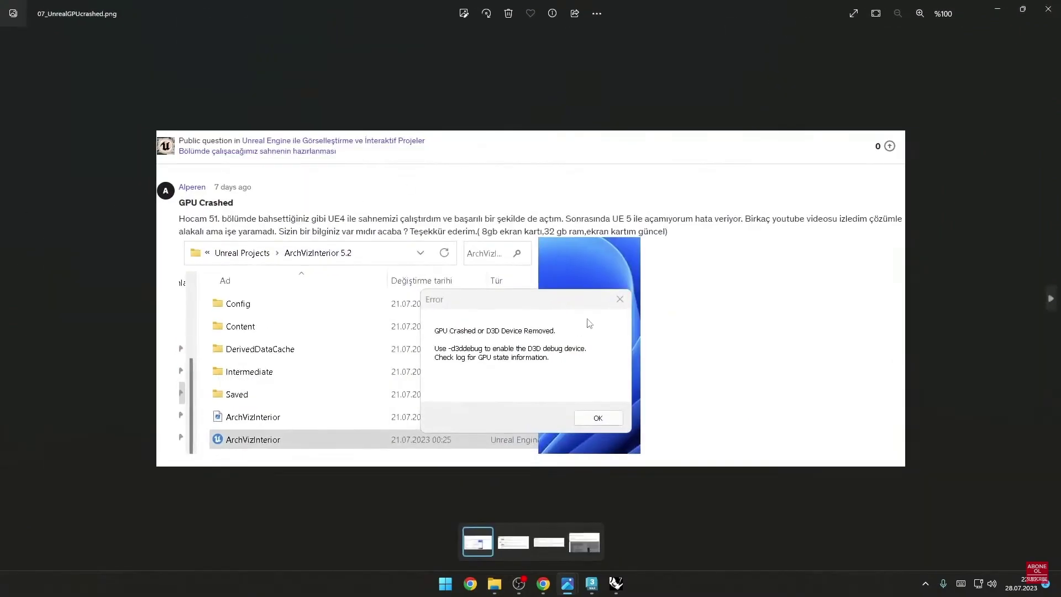